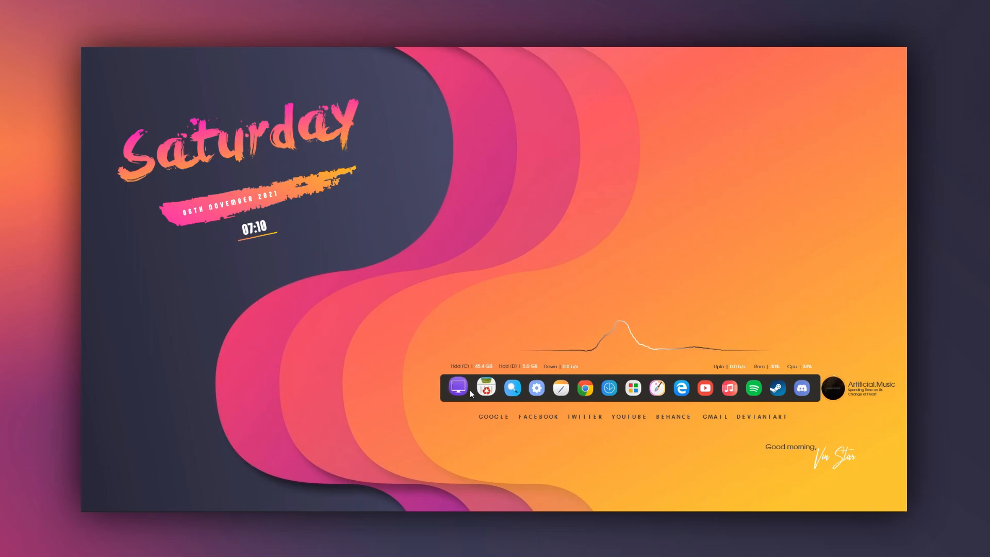
- Look through Quick access, This PC and Local Disk (C:) in the themed file explorer, and close the window
left_click(622, 390)
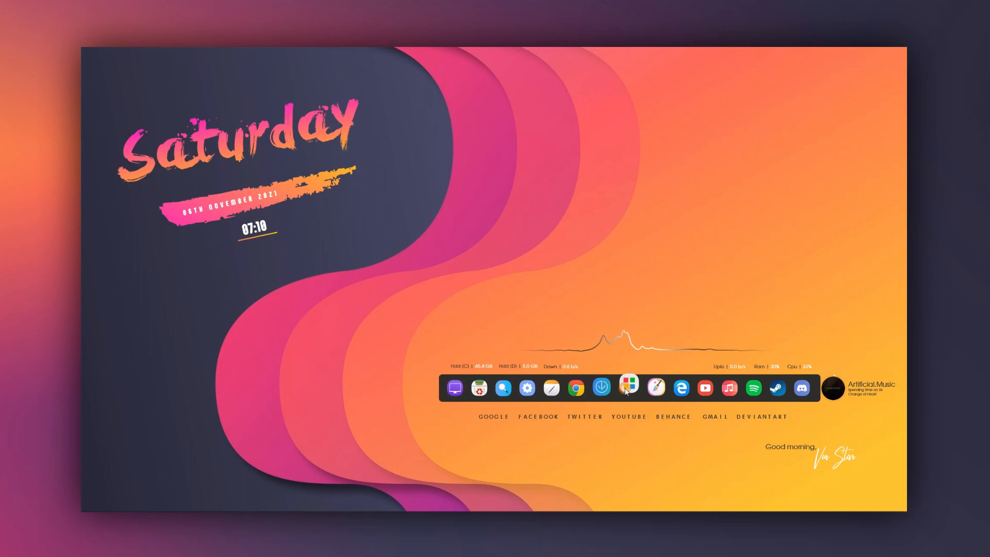
left_click(582, 392)
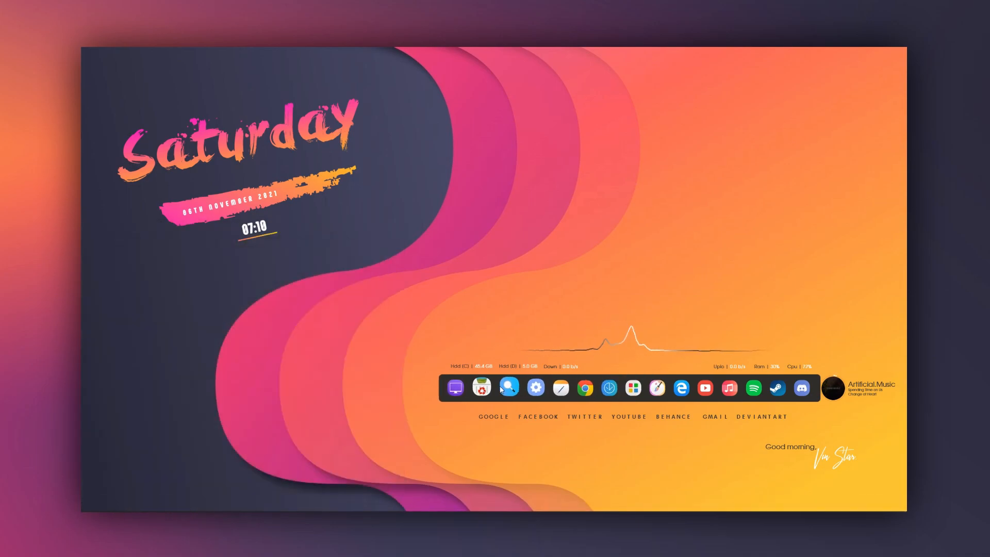
left_click(455, 388)
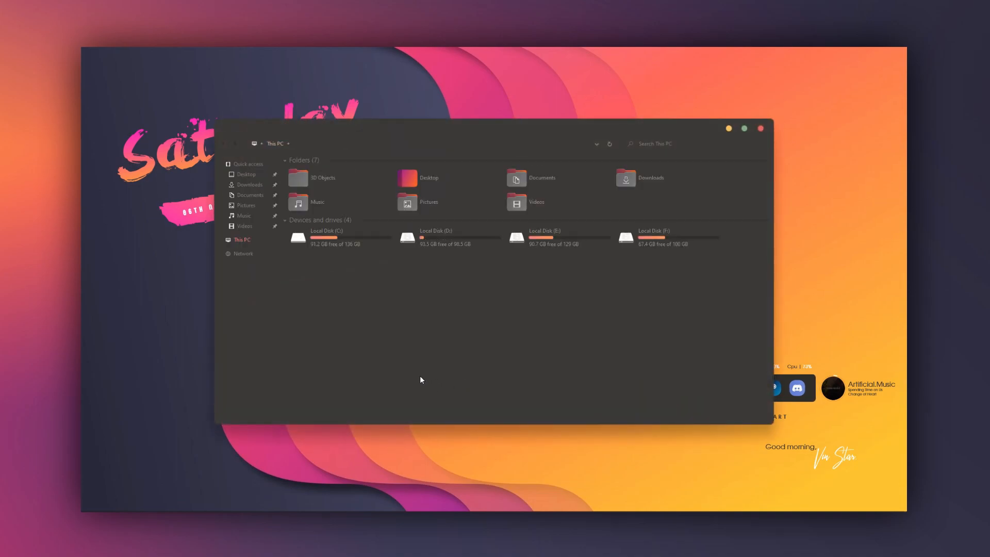
left_click(247, 165)
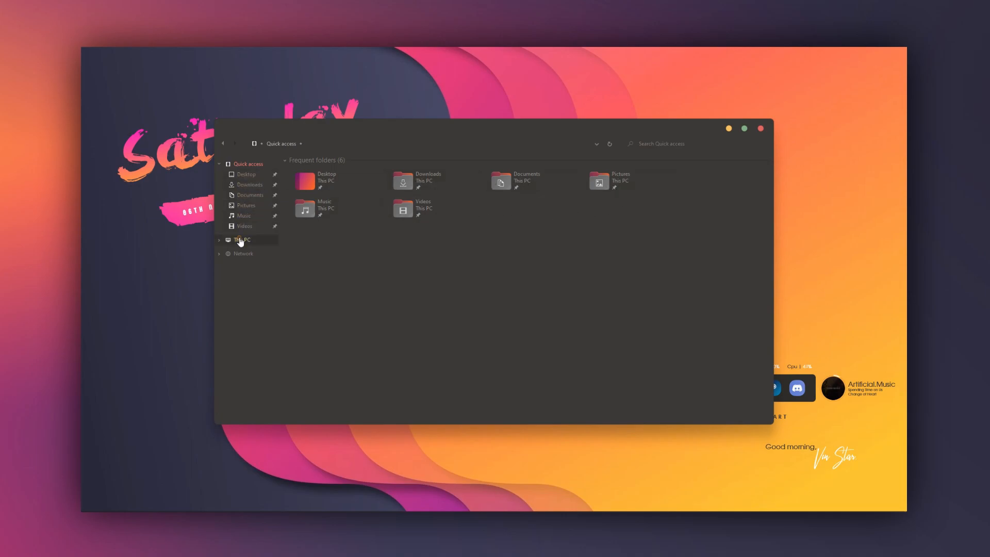
left_click(240, 241)
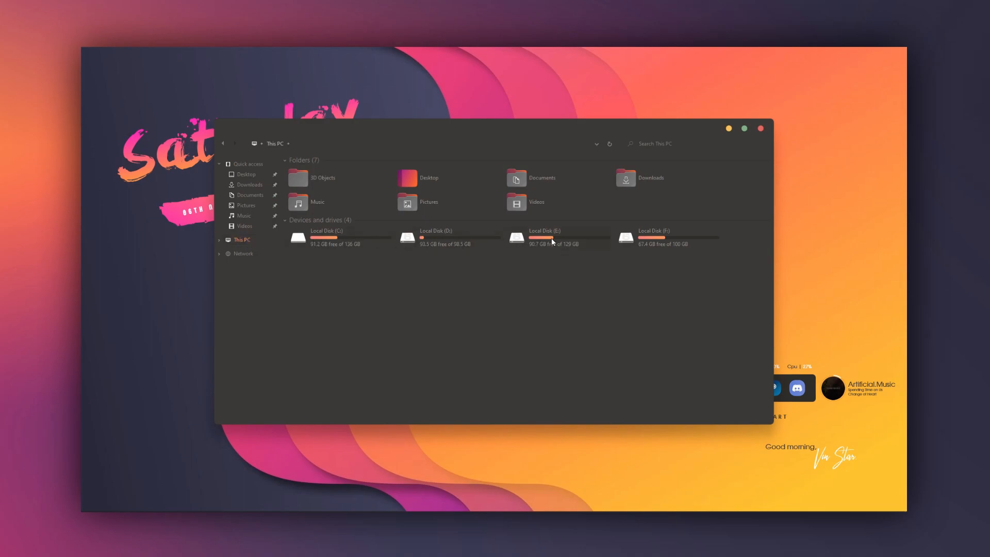
double_click(358, 248)
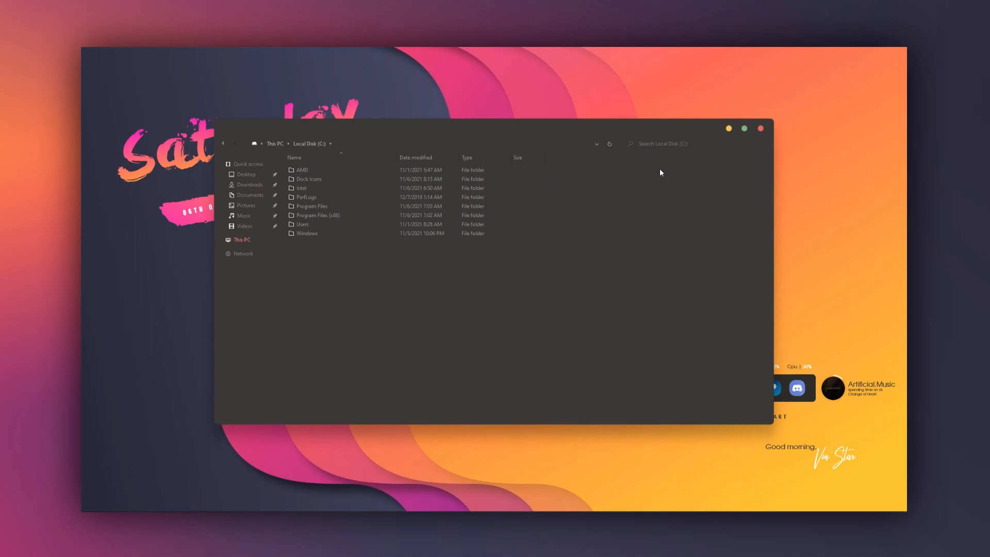
left_click(760, 128)
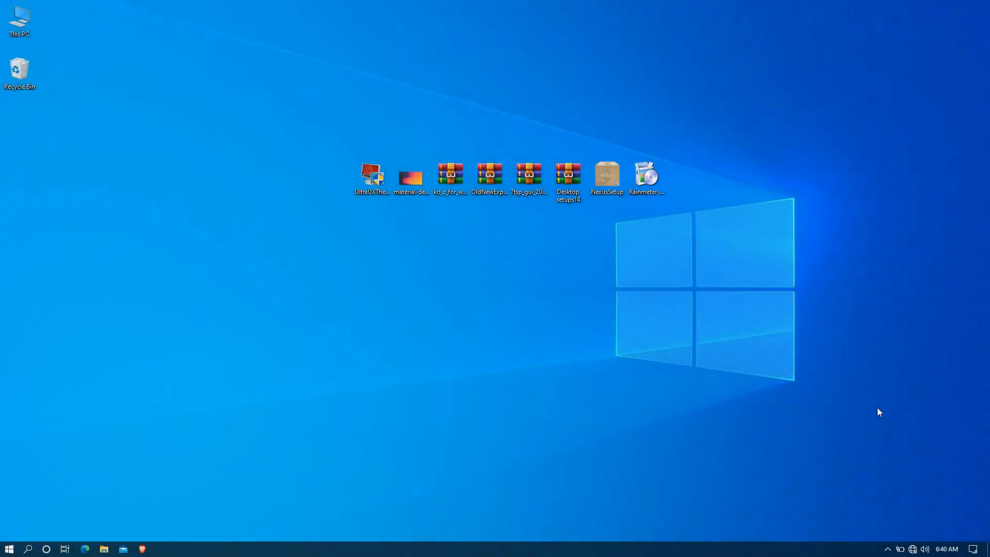
- Install UltraUXThemePatcher 4.2.1 from the desktop installer, accepting the licence agreement and completing the setup wizard
double_click(378, 183)
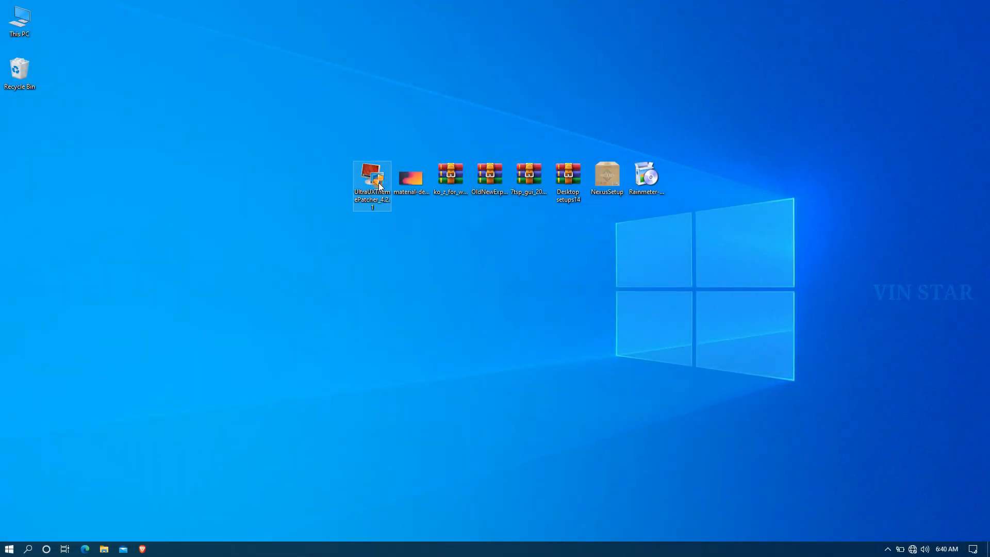
left_click(408, 347)
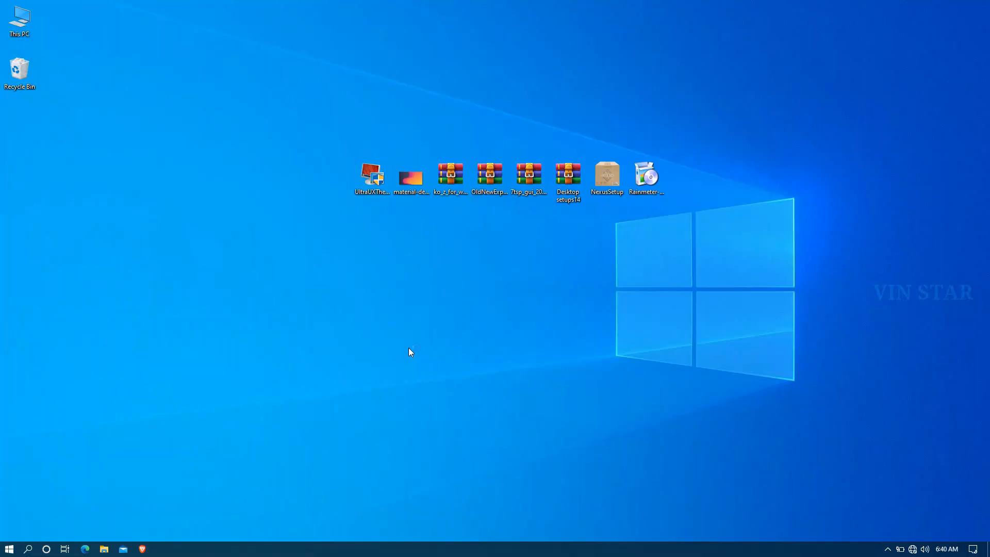
left_click(537, 360)
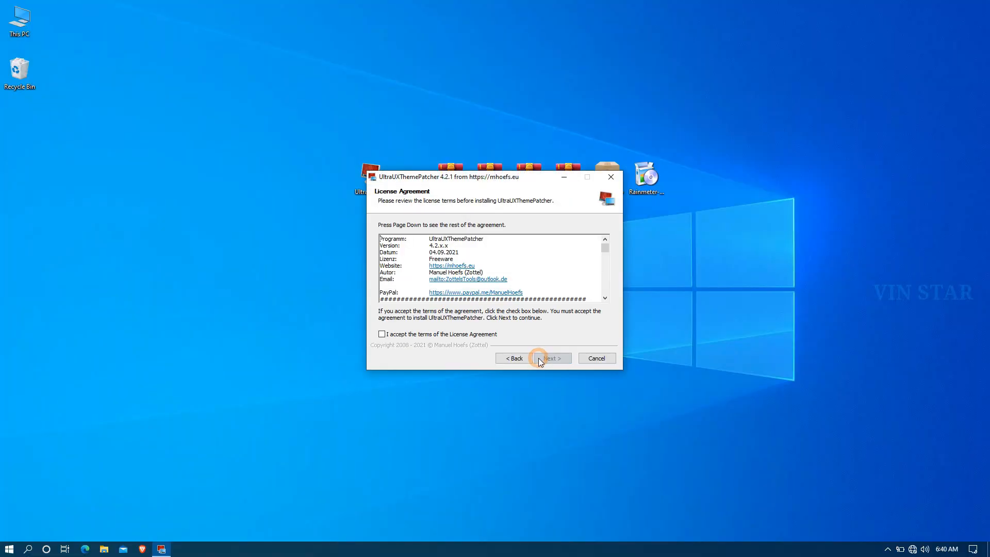
left_click(488, 336)
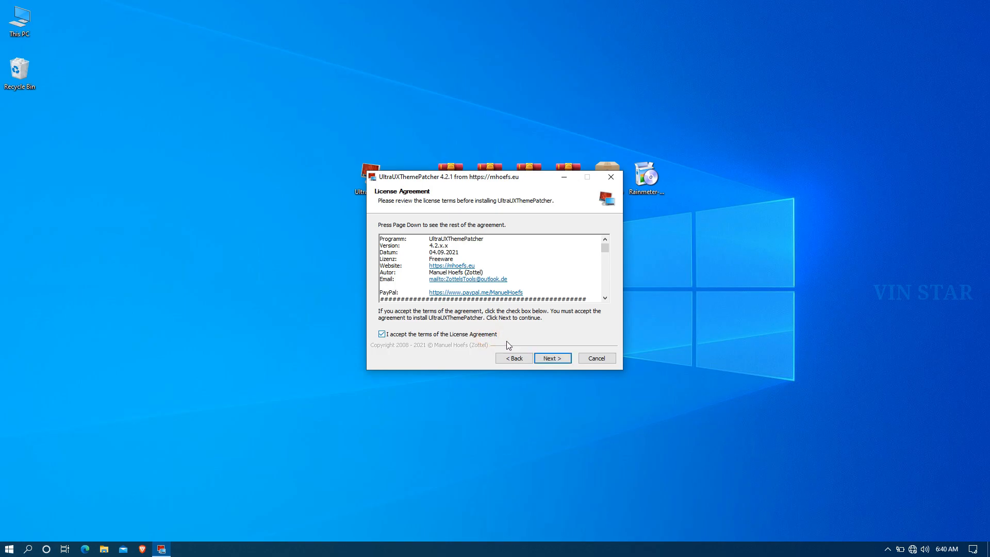
left_click(542, 358)
left_click(542, 358)
left_click(542, 358)
left_click(542, 357)
left_click(542, 357)
left_click(542, 358)
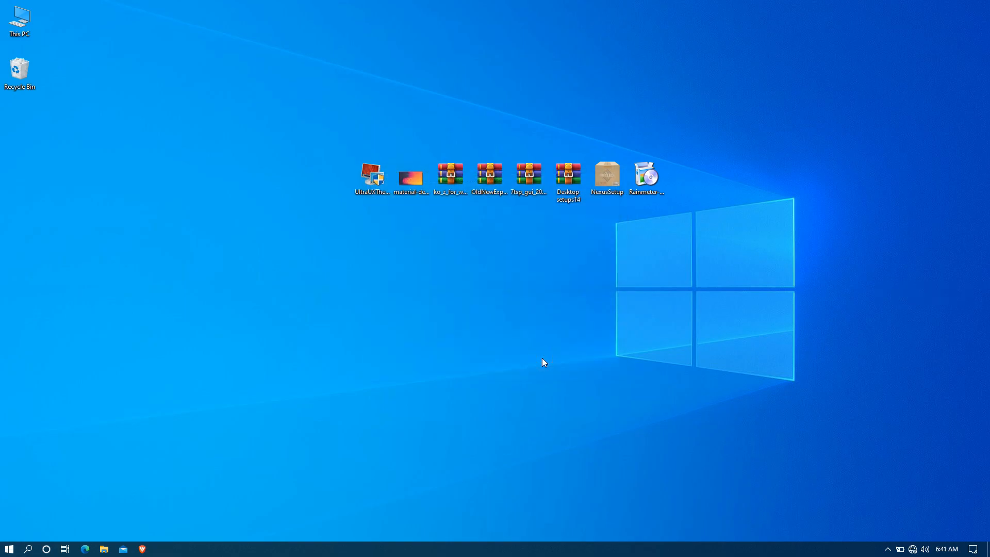
- Set the material-design-abstract-8k-1920x1080 image as the desktop background
right_click(397, 168)
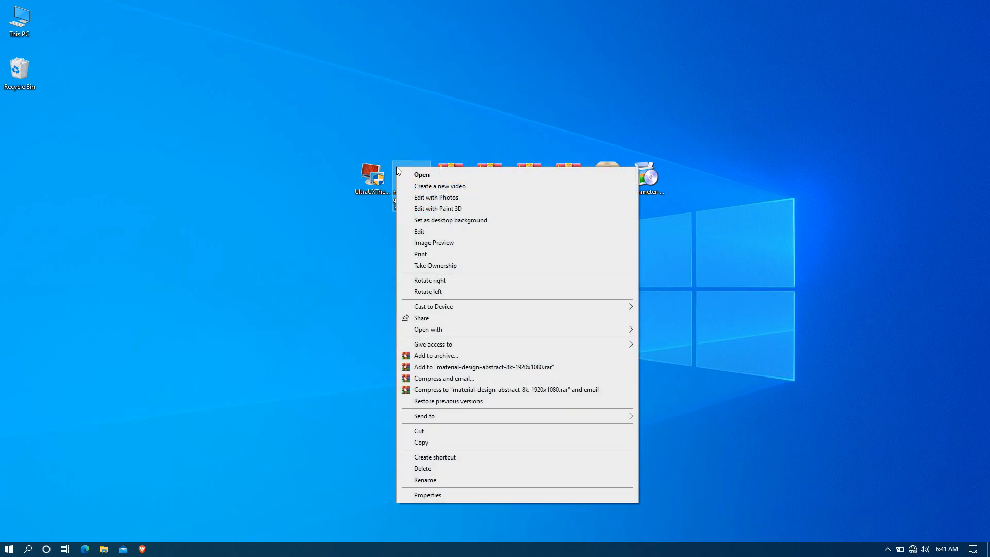
left_click(420, 221)
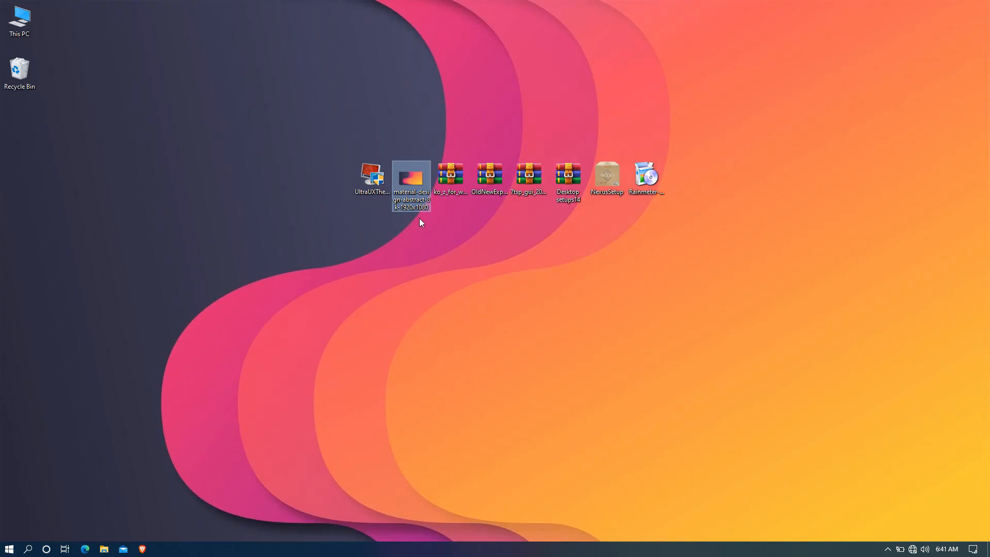
- Extract the ko_z_for_windows_10_by_niivu_ddxdid3 archive to its own folder on the desktop
left_click(447, 185)
right_click(447, 184)
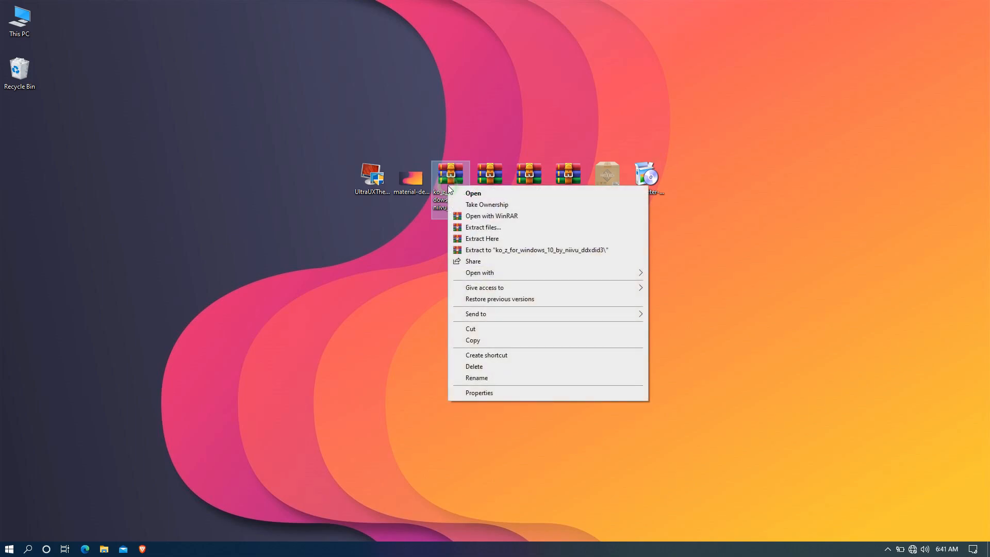
left_click(470, 228)
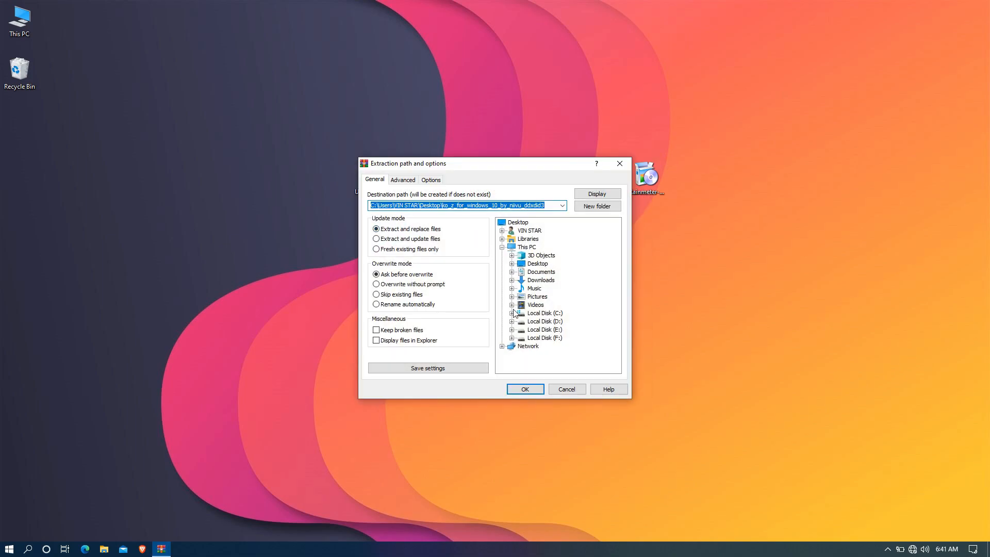
left_click(528, 386)
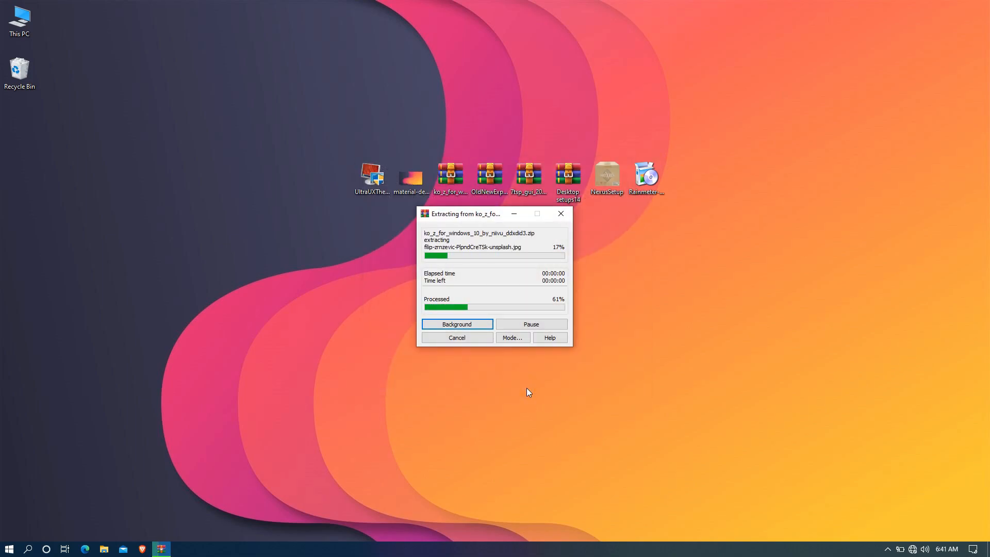
- Cut all items from the Windows 10 Themes folder inside the extracted ko-Z folder
double_click(31, 136)
double_click(269, 164)
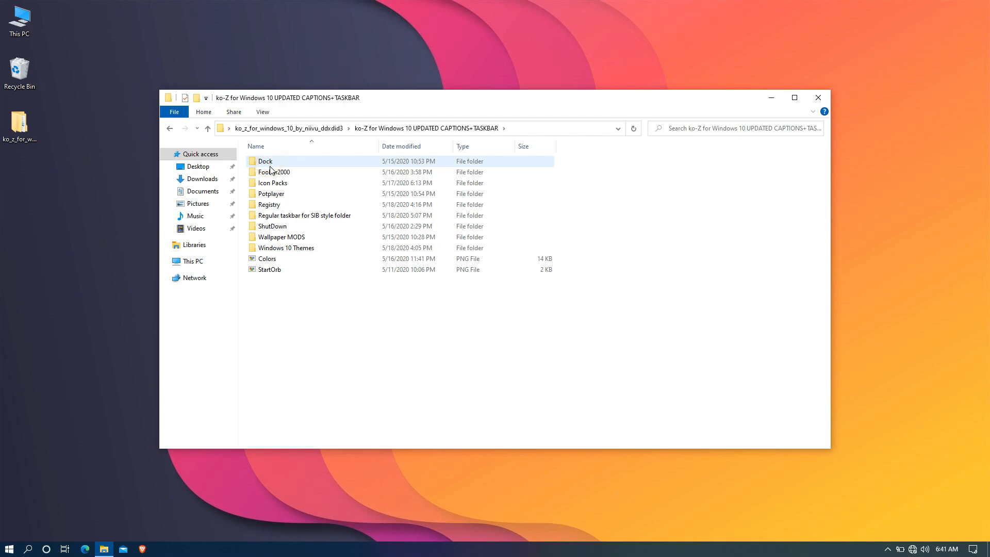
left_click(291, 250)
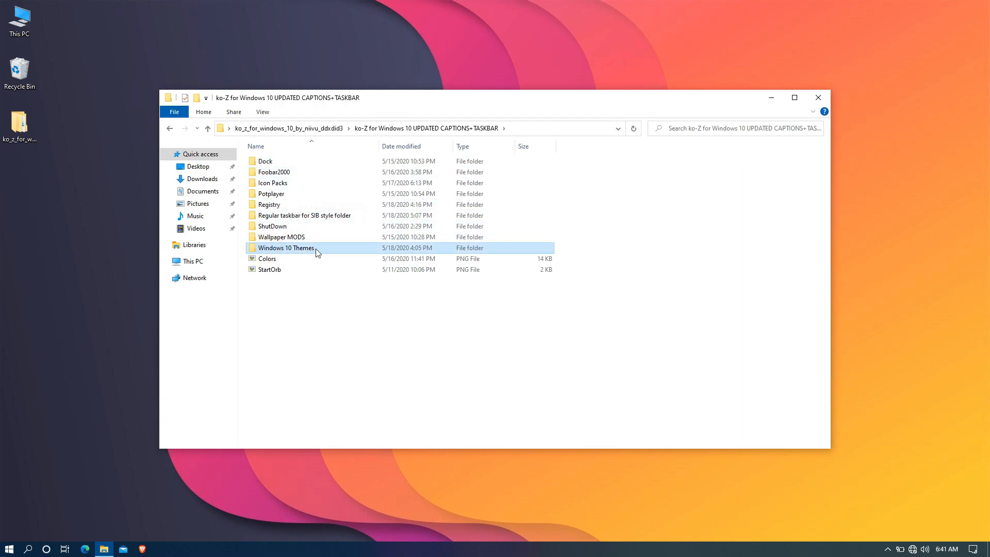
double_click(317, 251)
left_click_drag(295, 300, 308, 159)
right_click(309, 158)
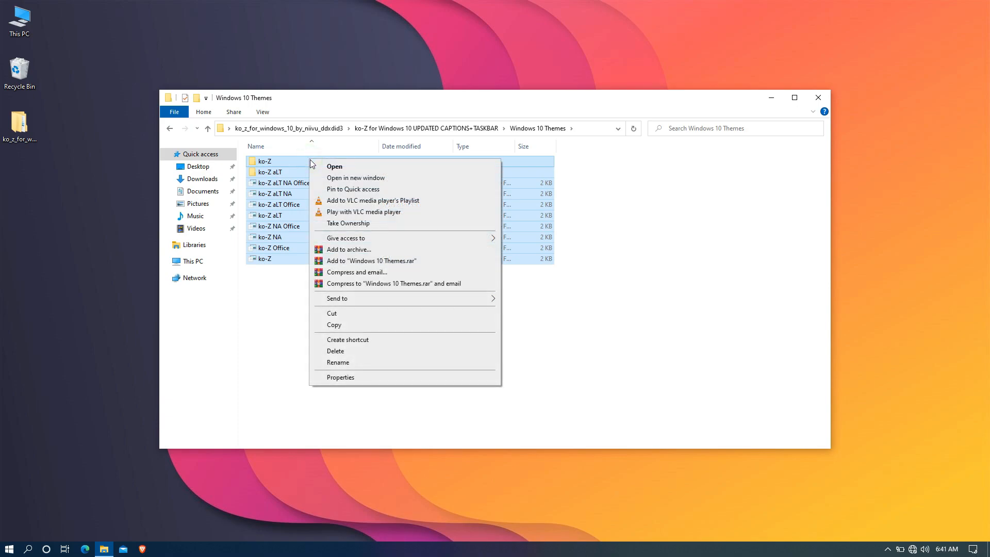
left_click(330, 313)
- Open the C:\Windows\Resources\Themes folder
left_click(209, 262)
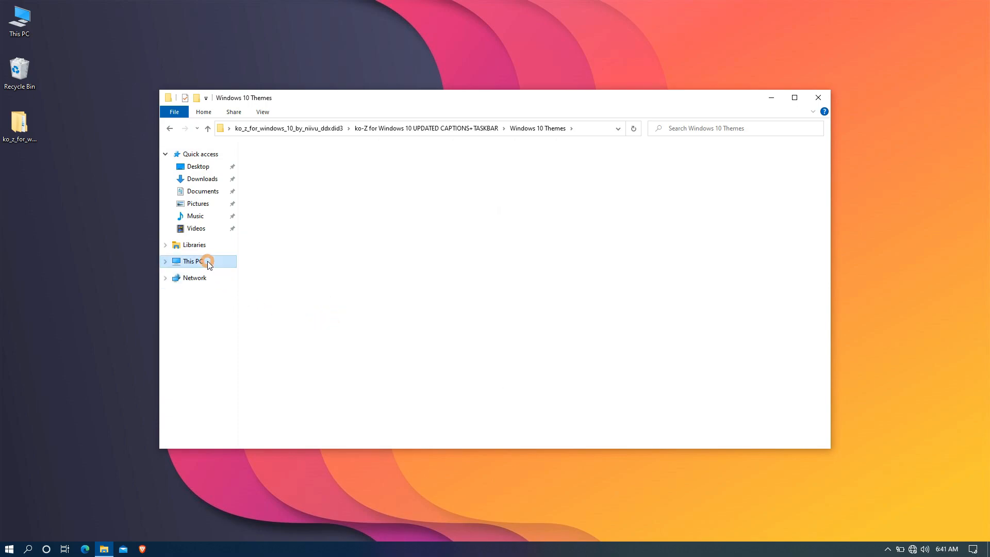
left_click(320, 247)
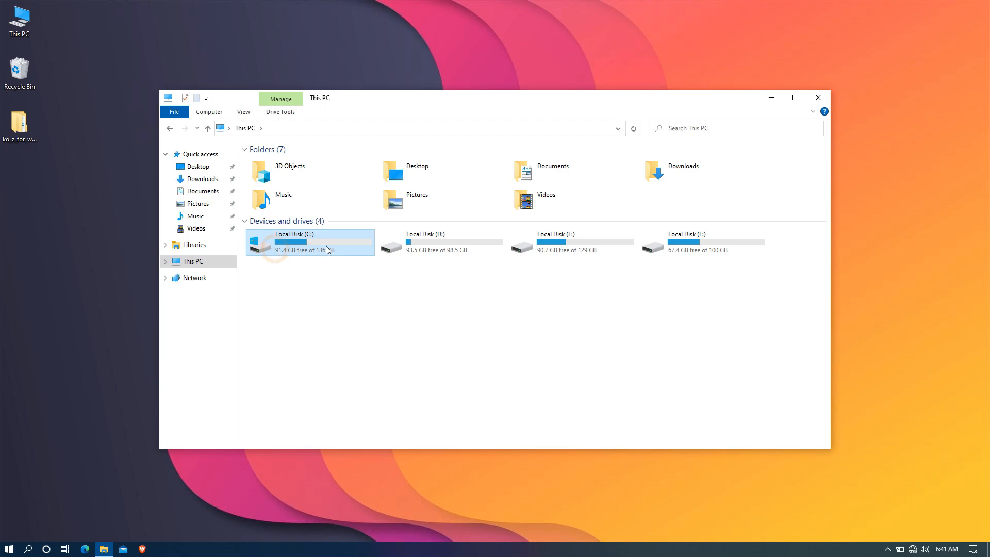
double_click(310, 250)
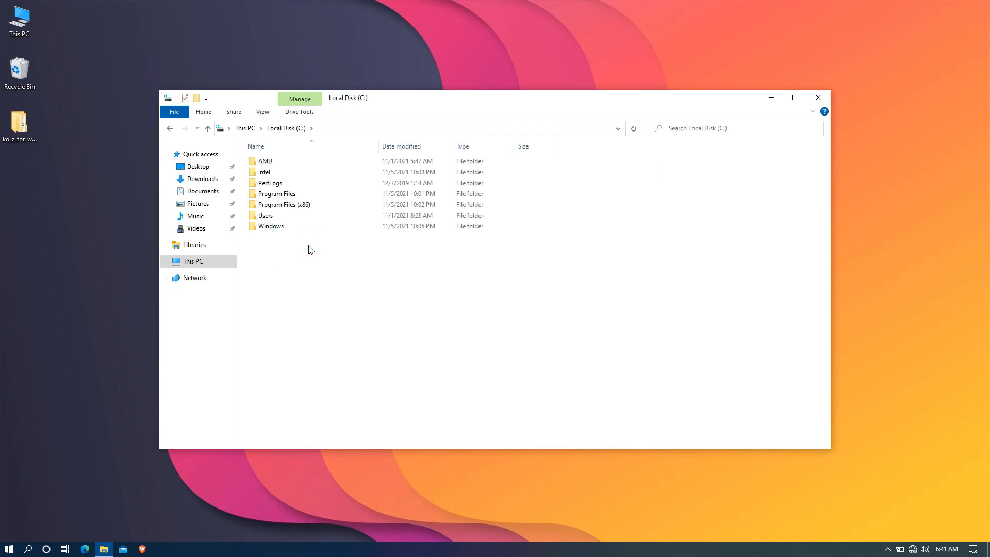
left_click(283, 229)
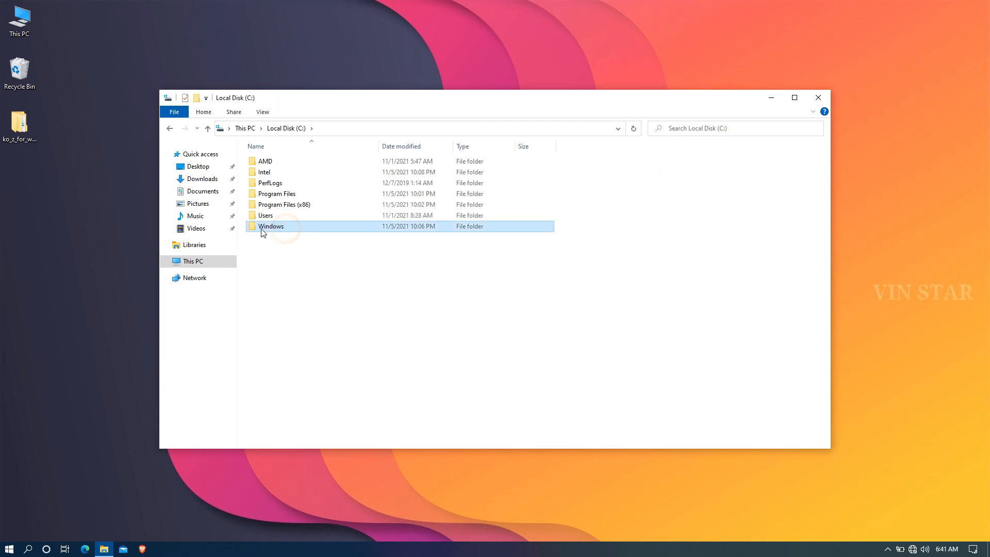
double_click(302, 229)
scroll(302, 229, "down", 15)
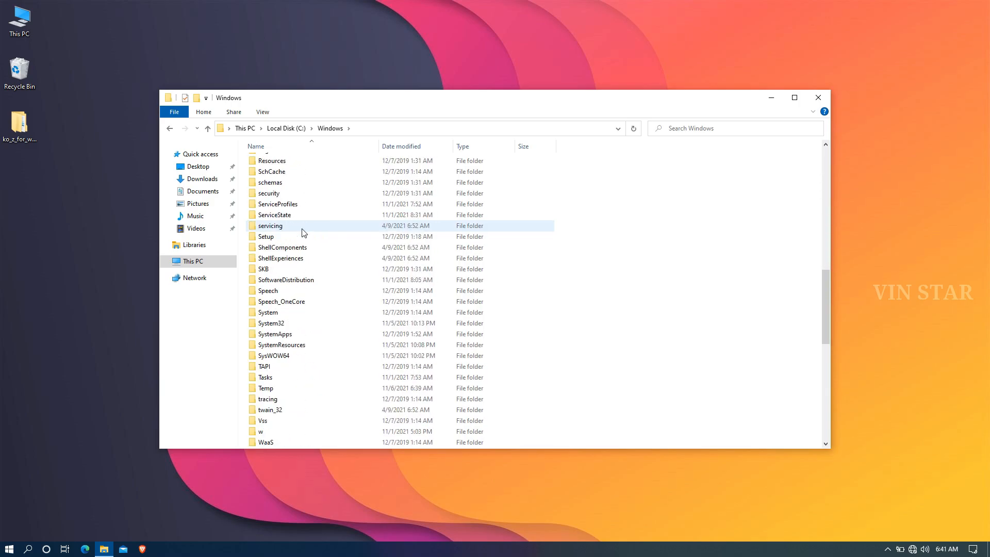
scroll(303, 232, "up", 1)
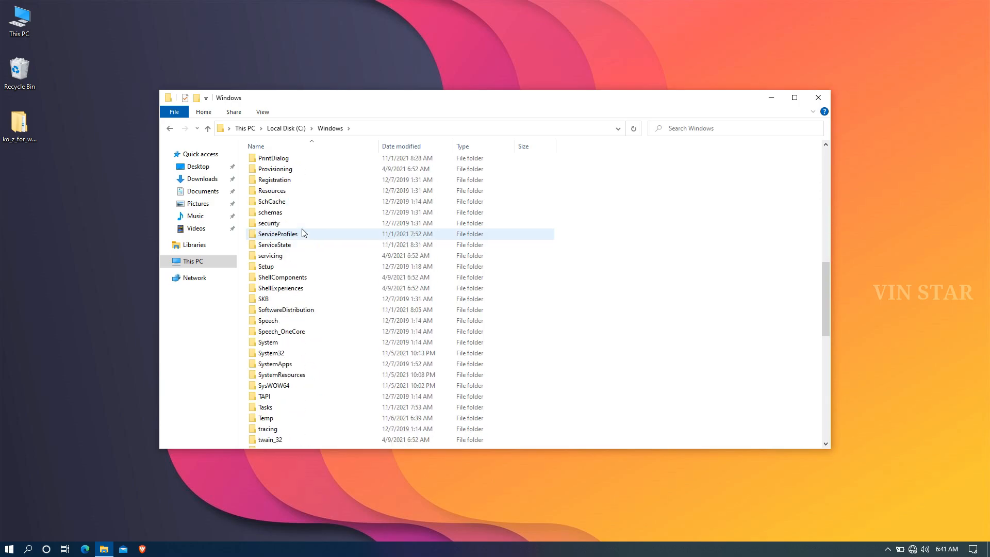
left_click(258, 194)
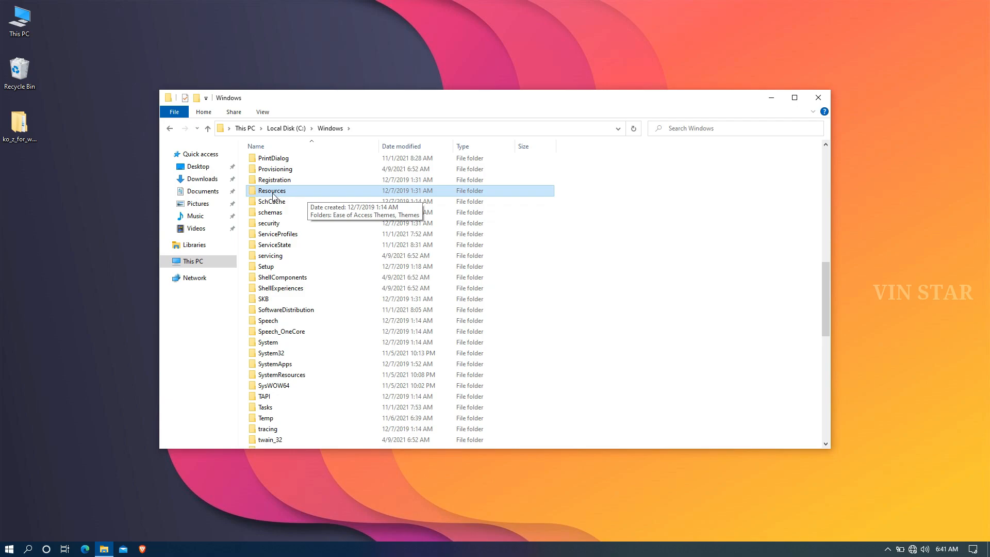
double_click(272, 192)
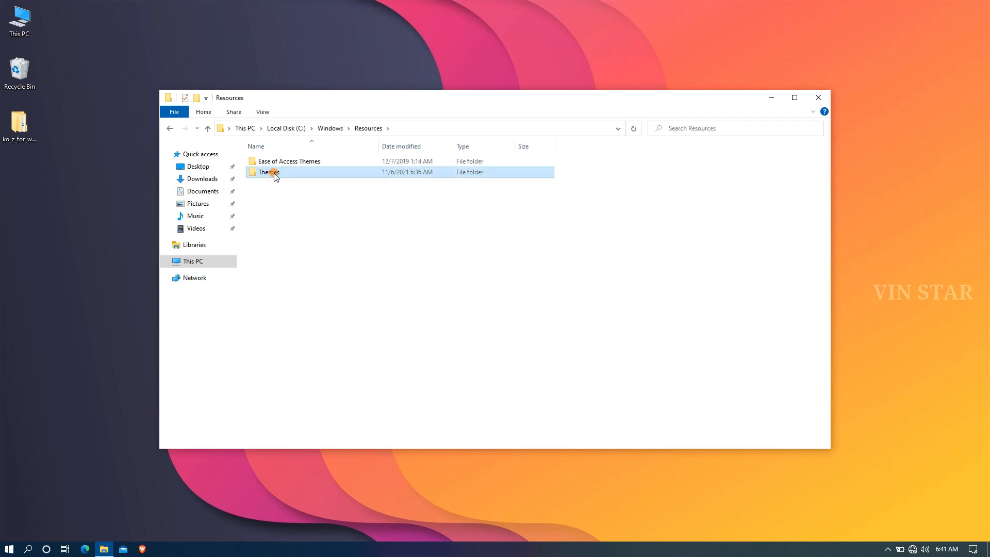
double_click(273, 173)
- Paste the cut ko-Z theme folders and files into Themes, granting administrator permission for all items, and close the window
right_click(330, 238)
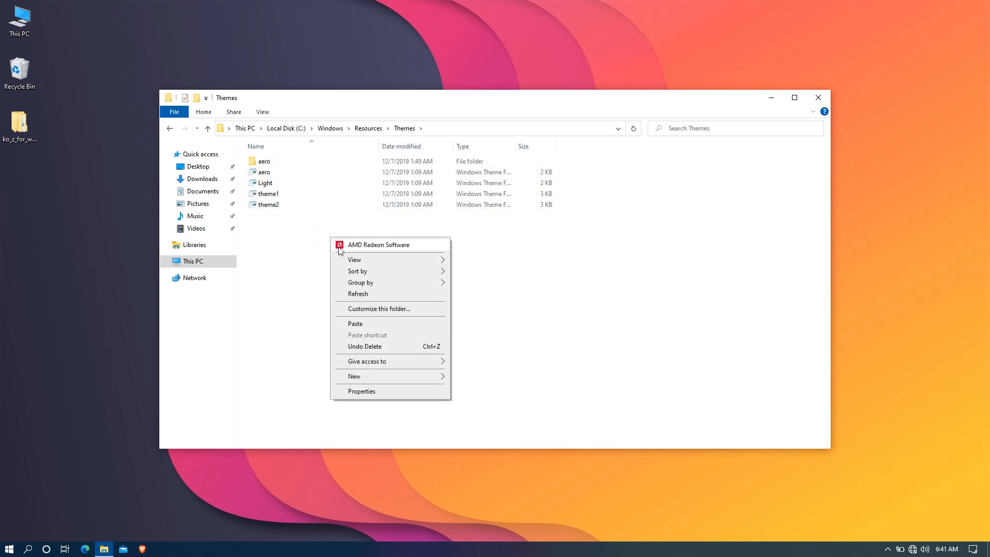
left_click(356, 322)
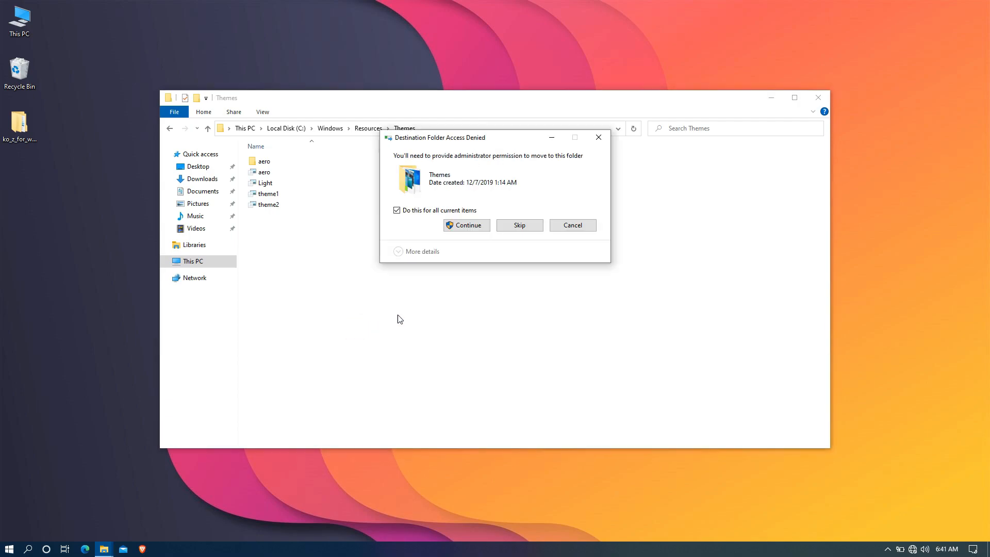
left_click(470, 231)
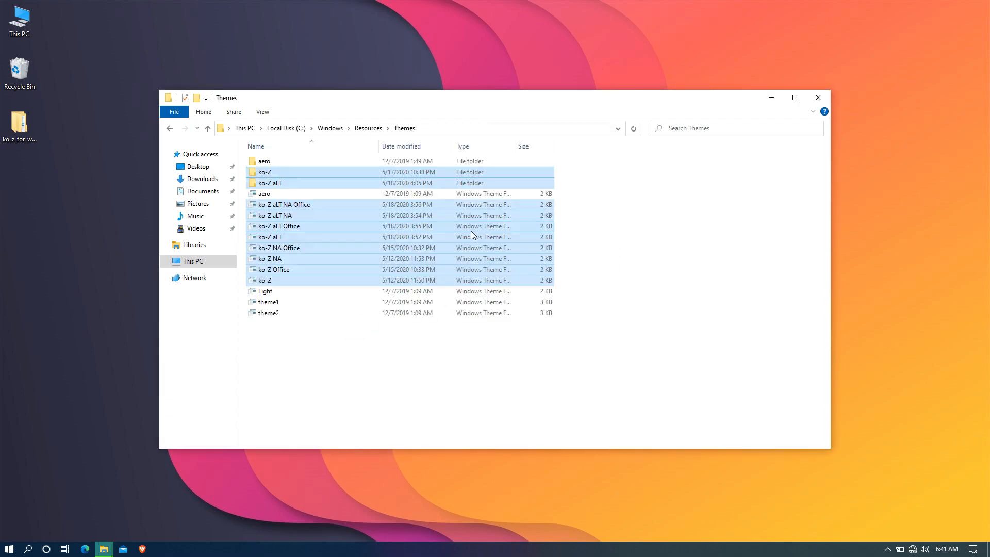
left_click(819, 99)
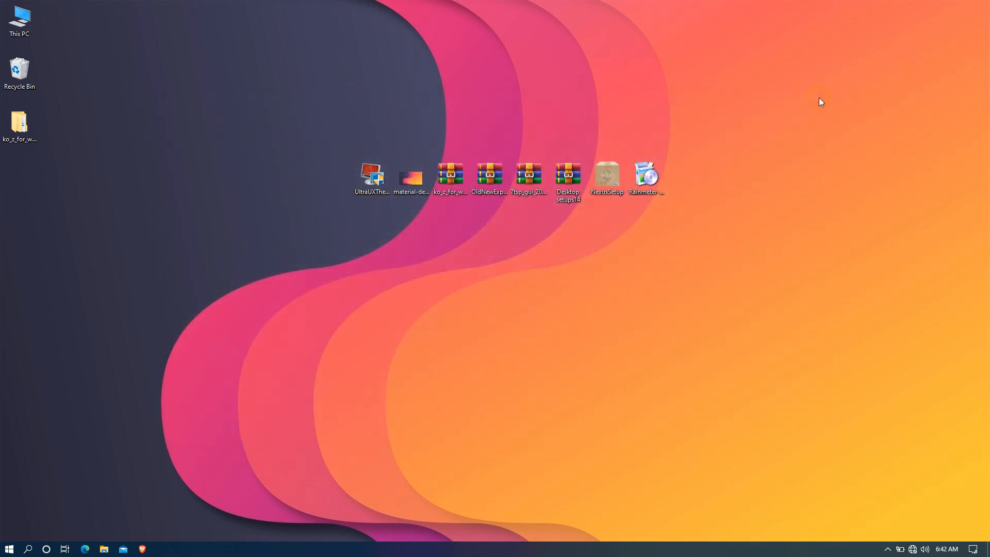
- Apply the ko-Z theme in the desktop's personalization settings
right_click(289, 123)
left_click(307, 258)
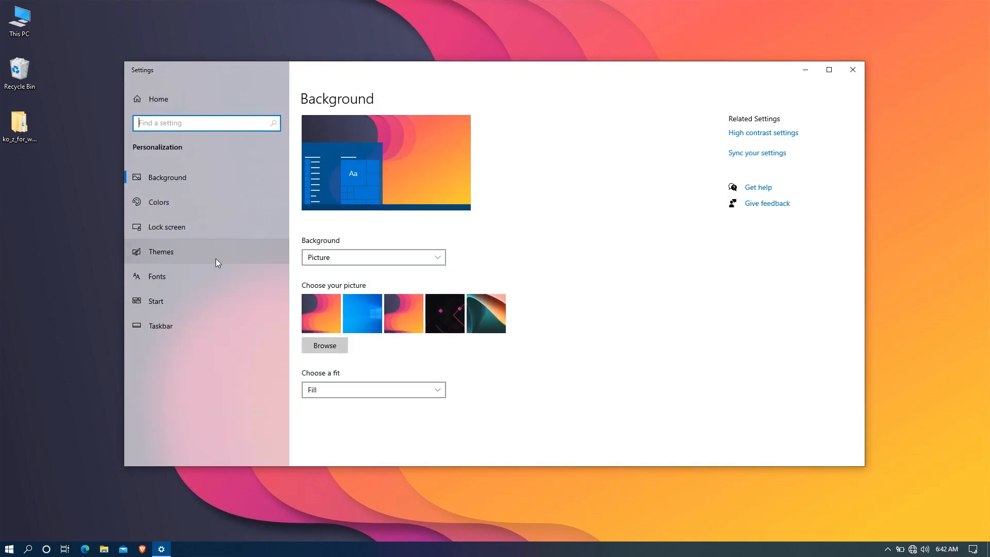
left_click(184, 252)
scroll(355, 260, "down", 5)
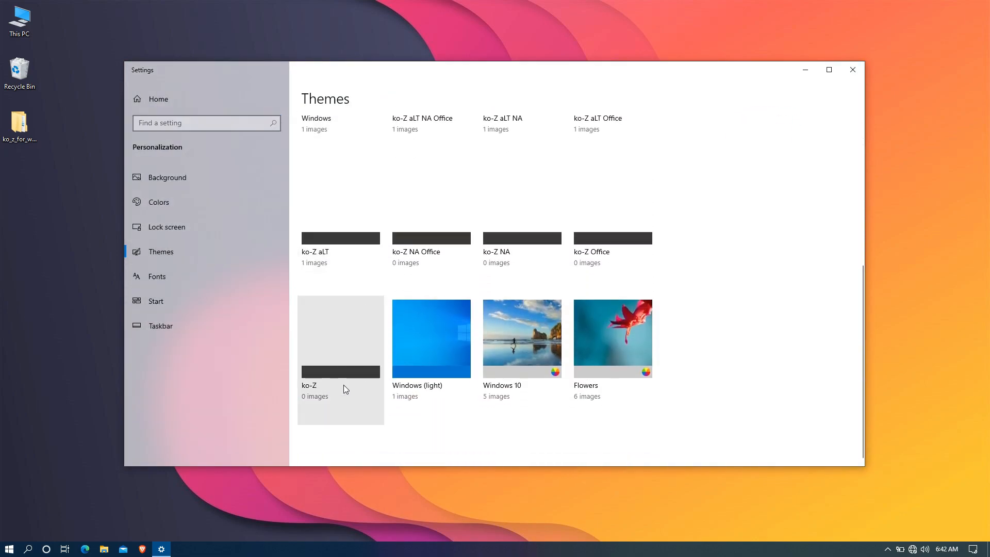
left_click(316, 385)
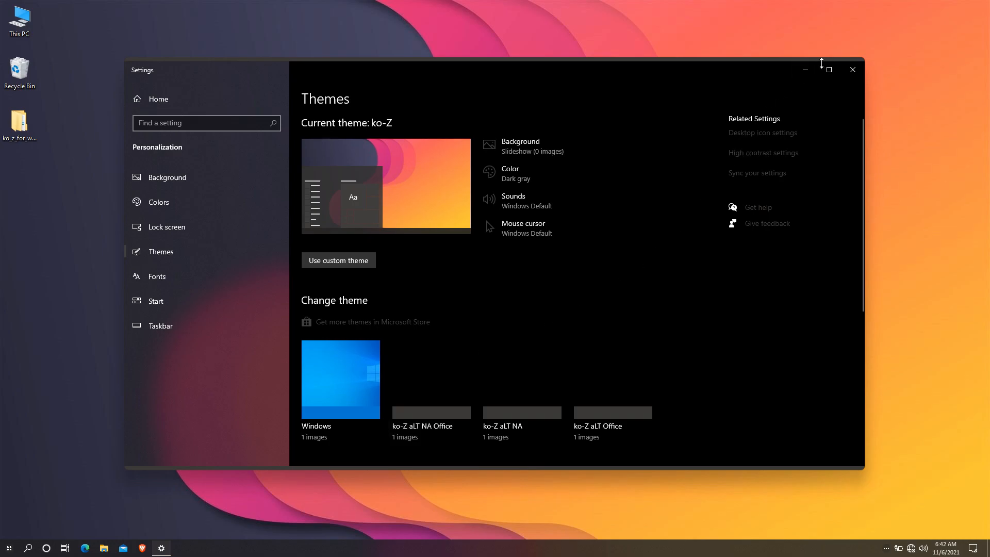
- Close the theme settings and extract the OldNewExplorer archive into an OldNewExplorer folder on the desktop
left_click(850, 67)
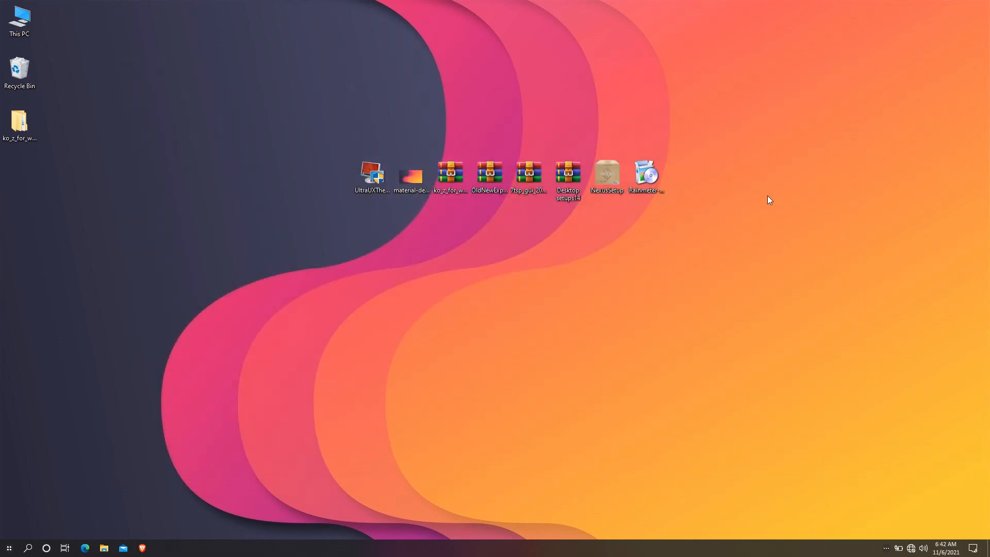
right_click(500, 180)
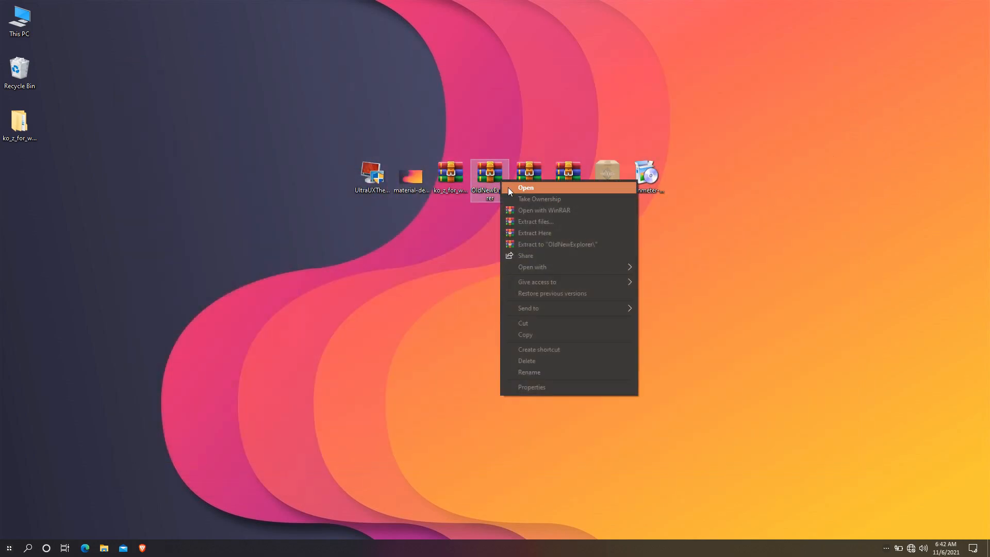
left_click(514, 221)
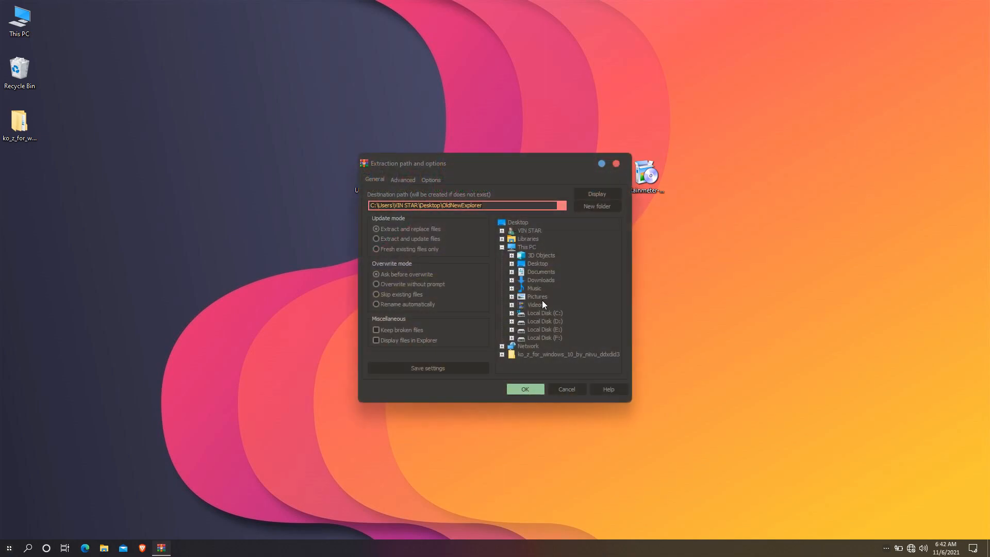
left_click(530, 388)
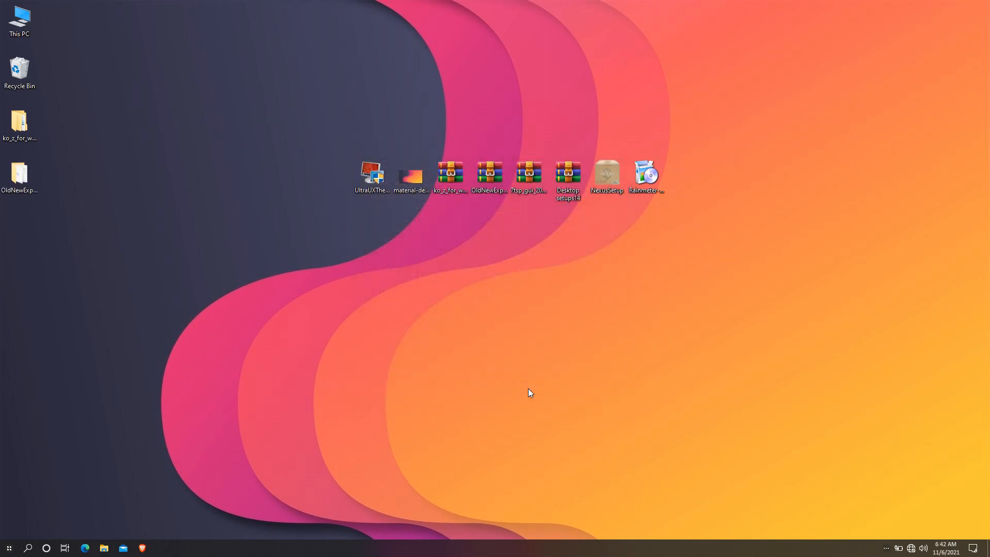
- Install OldNewExplorer with libraries off, command bar instead of Ribbon, and caption text, caption icon and Up button hidden, and check the This PC window
double_click(32, 178)
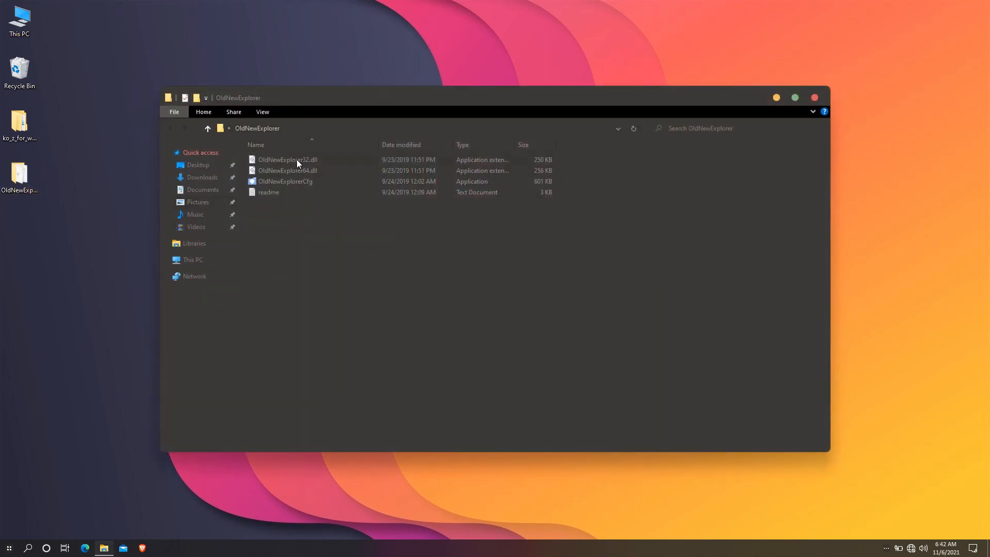
double_click(258, 181)
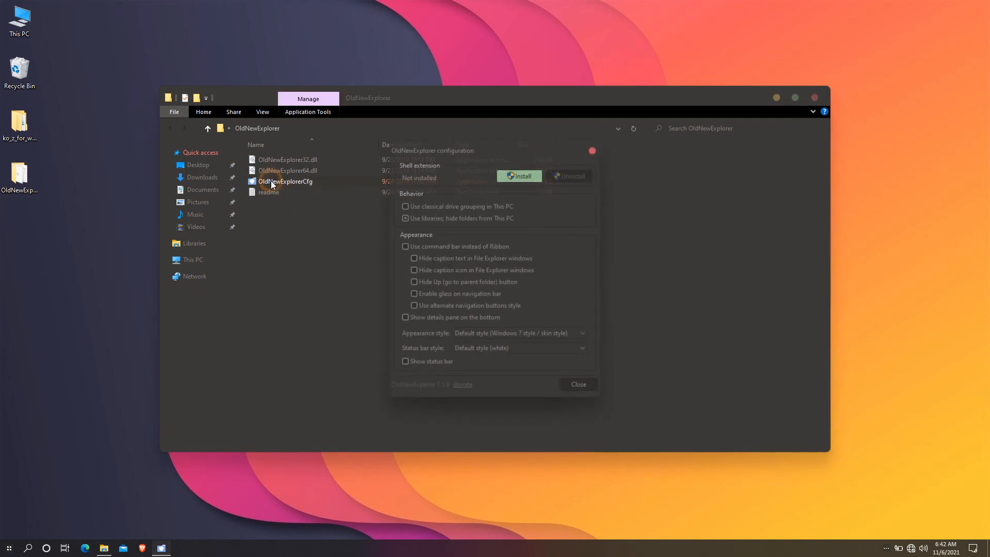
left_click(405, 219)
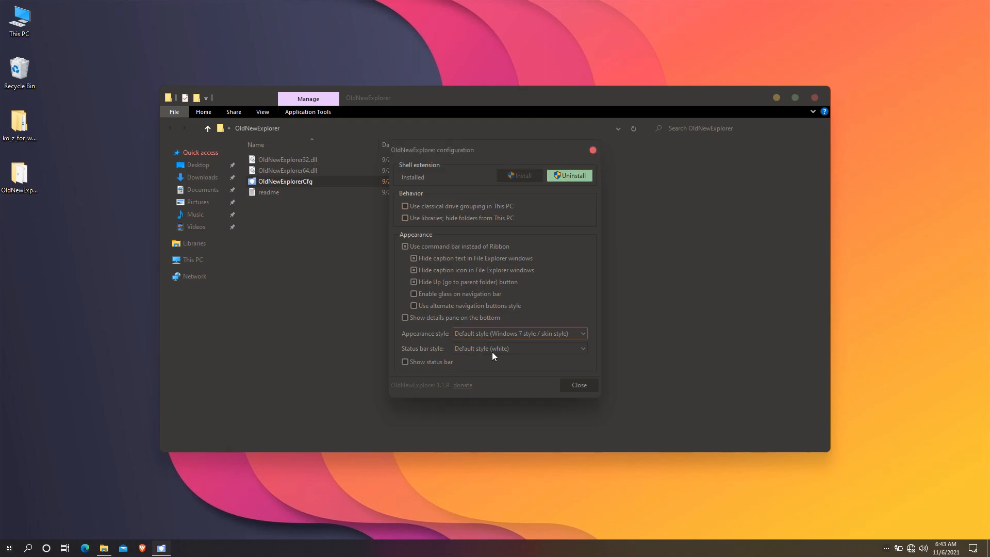
left_click(574, 382)
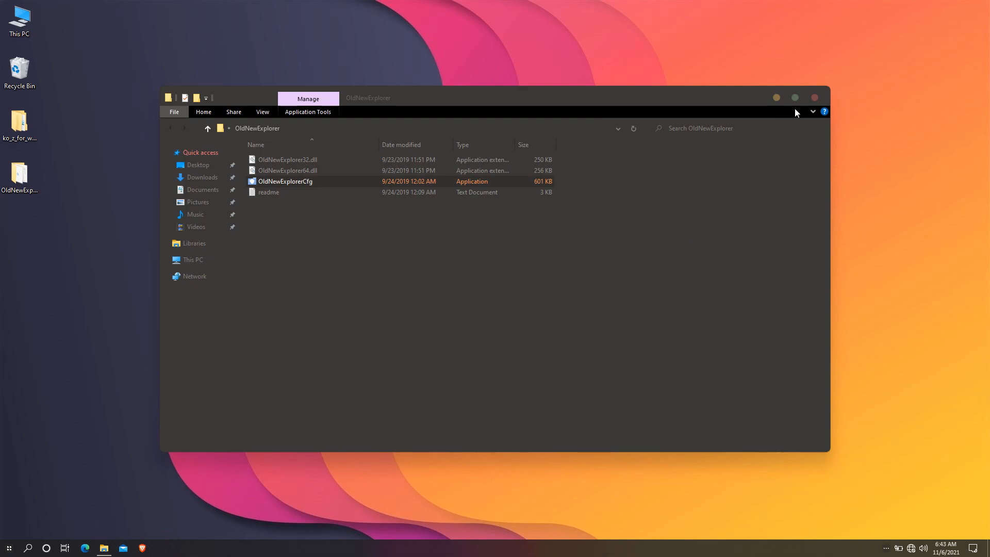
left_click(815, 98)
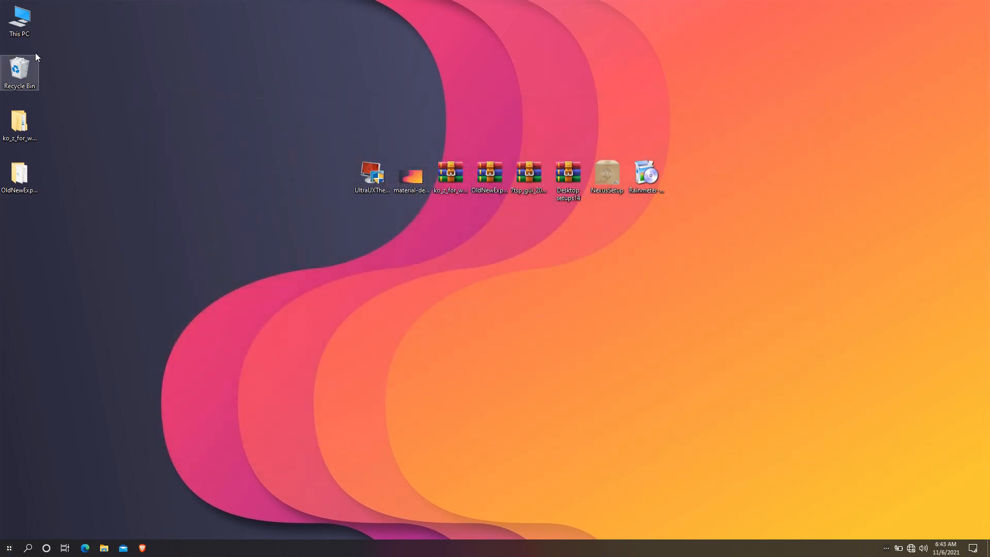
double_click(19, 19)
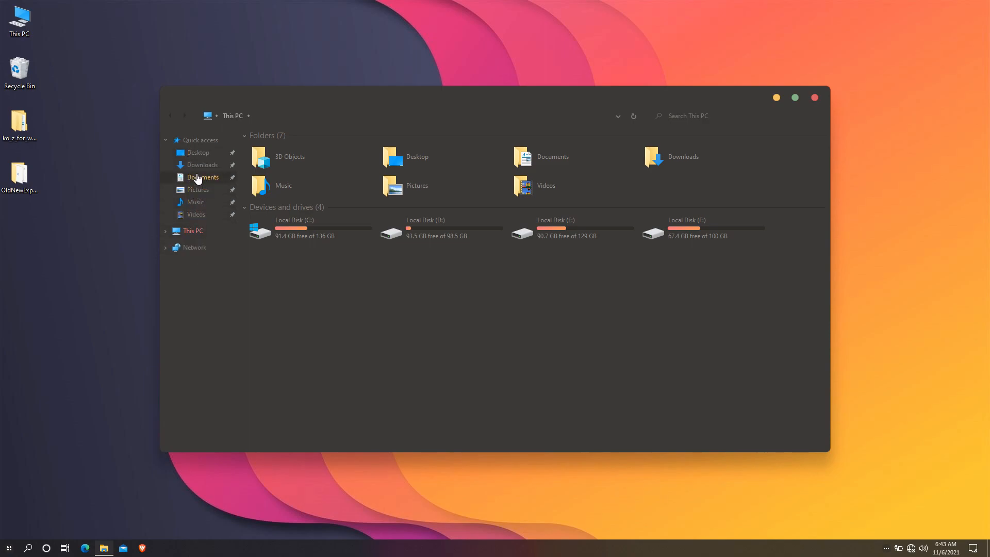
left_click(814, 97)
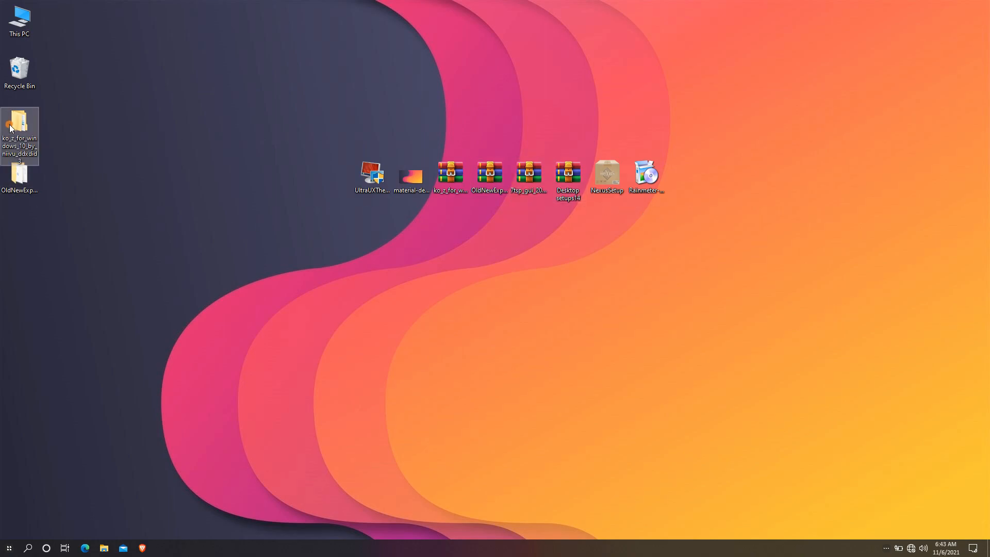
- Open the 7TSP 1903 builds and newer folder in Icon Packs inside the extracted ko-Z folder
double_click(28, 126)
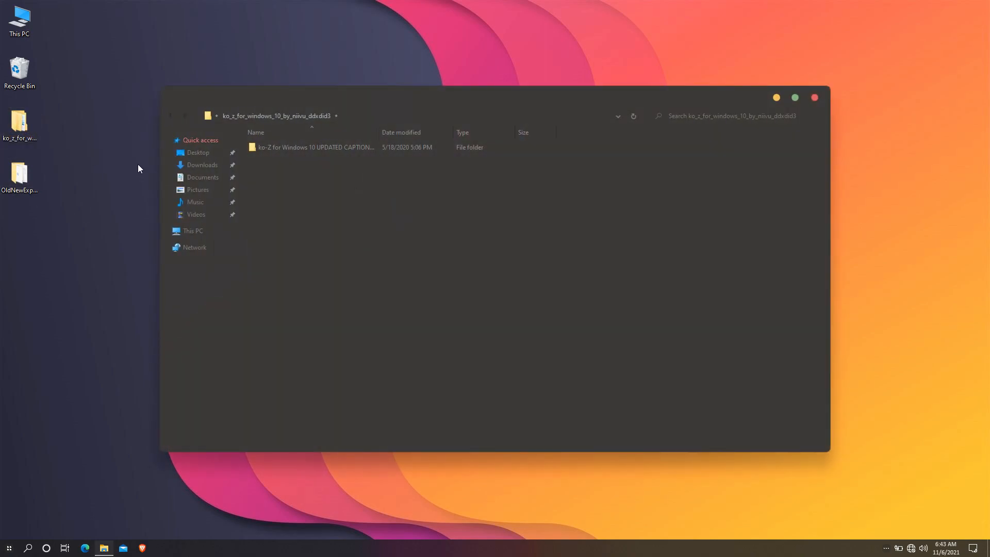
left_click(303, 150)
double_click(307, 148)
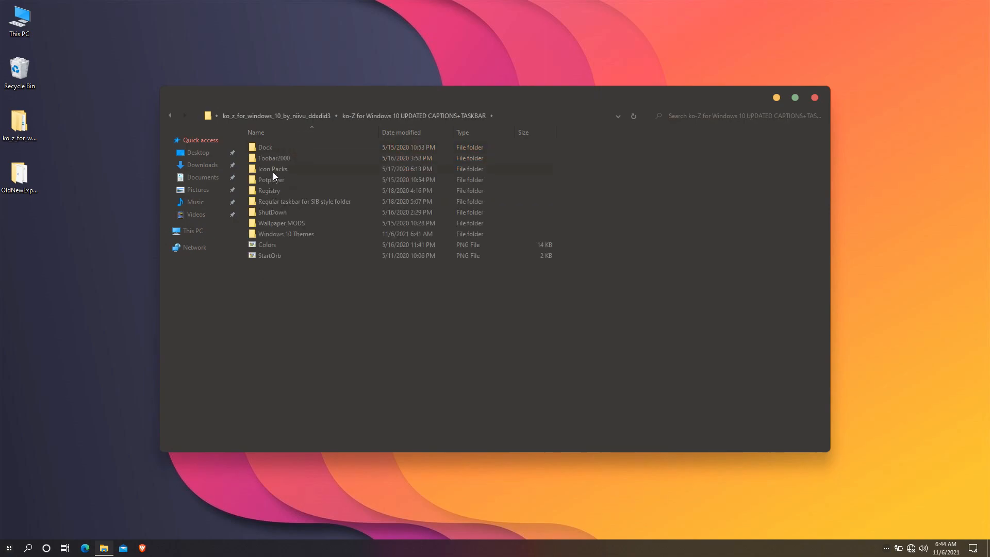
double_click(309, 169)
left_click(287, 149)
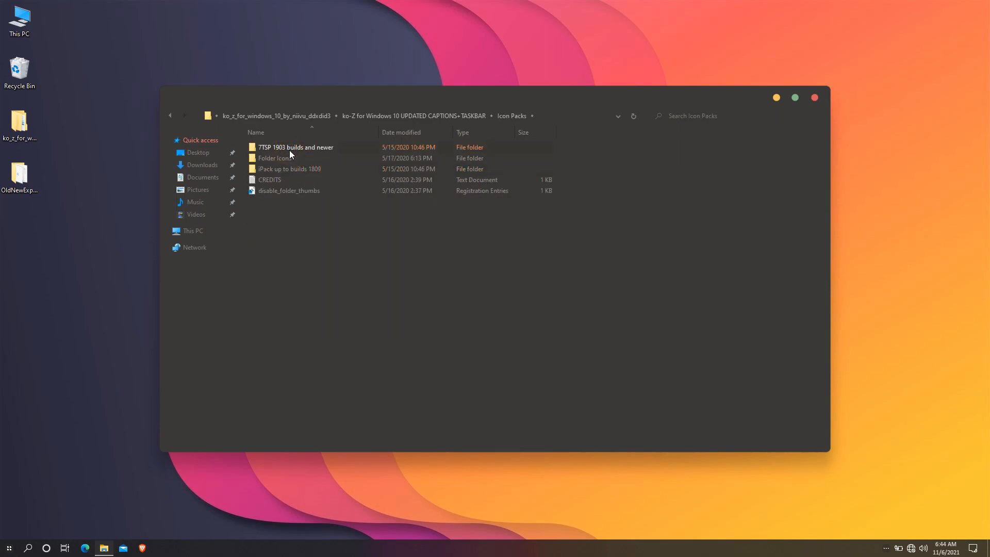
double_click(311, 151)
- Rename the 7TSP koZ.7z.remove file as 7TSP koZ.7z, accept the extension change and close the folder window
left_click(311, 150)
right_click(311, 150)
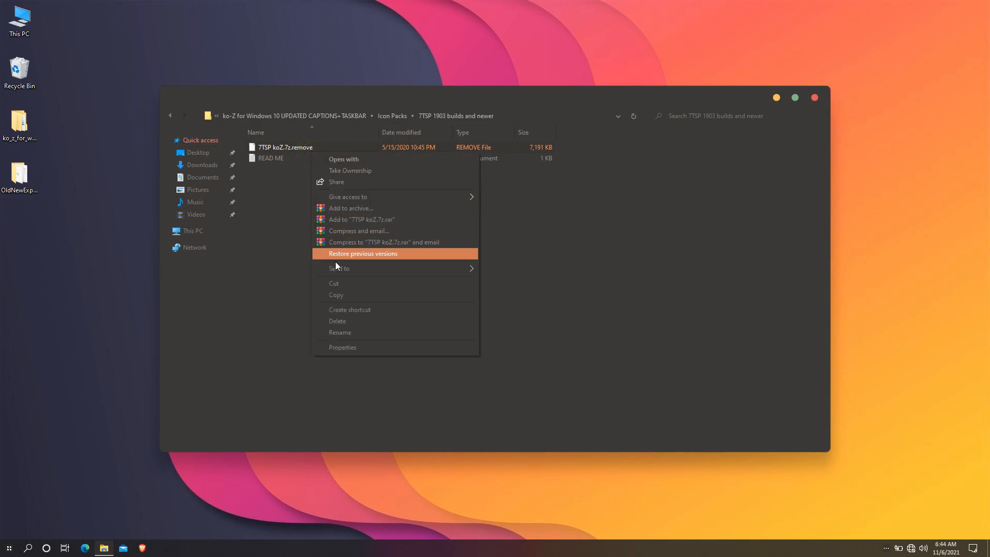
left_click(336, 332)
left_click(320, 148)
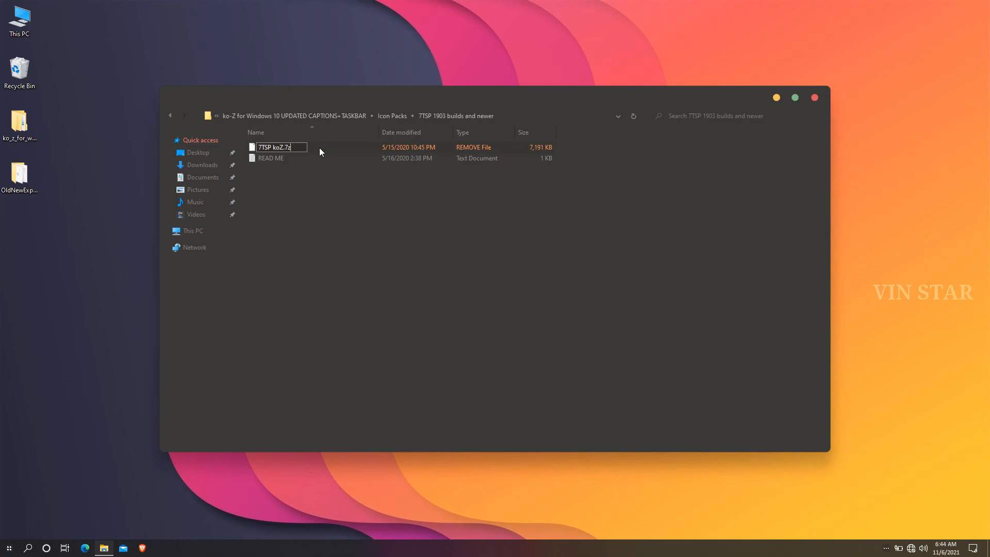
left_click(329, 177)
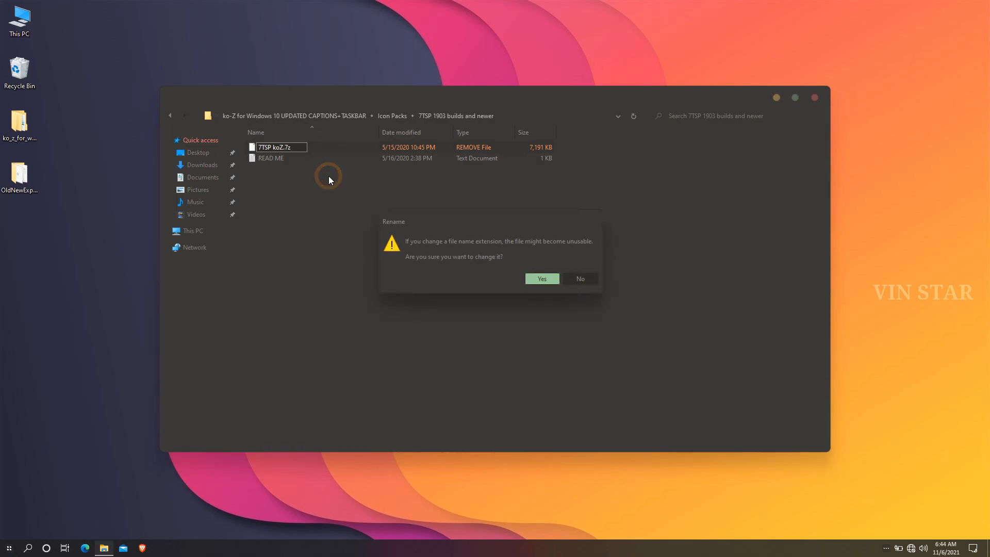
left_click(536, 282)
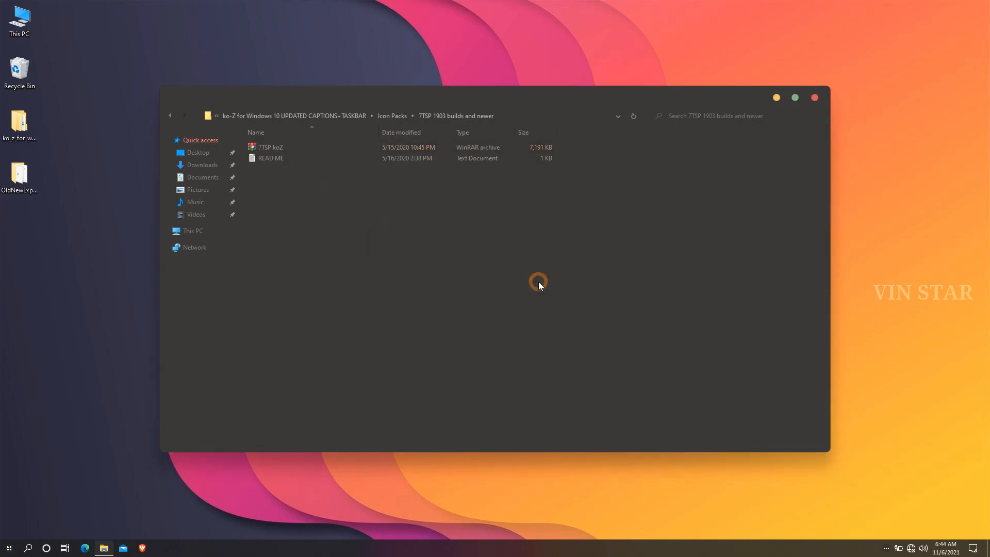
left_click(815, 98)
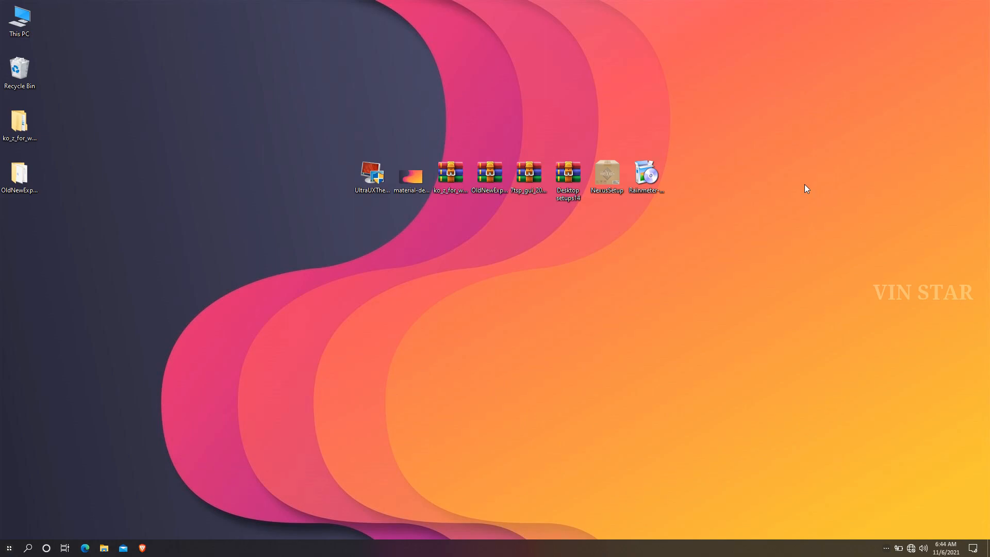
- Extract the 7tsp_gui_2019 archive into its own folder on the desktop
right_click(530, 183)
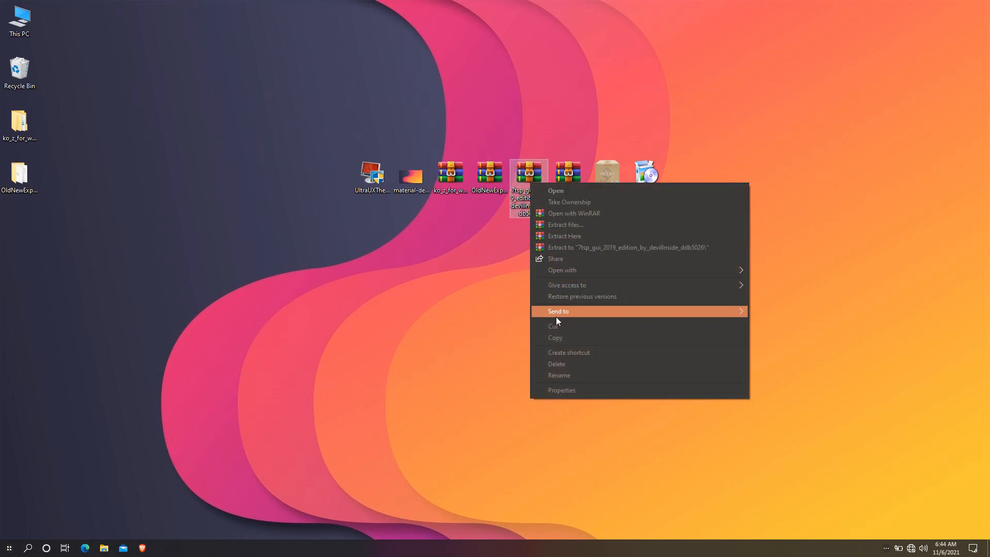
left_click(550, 223)
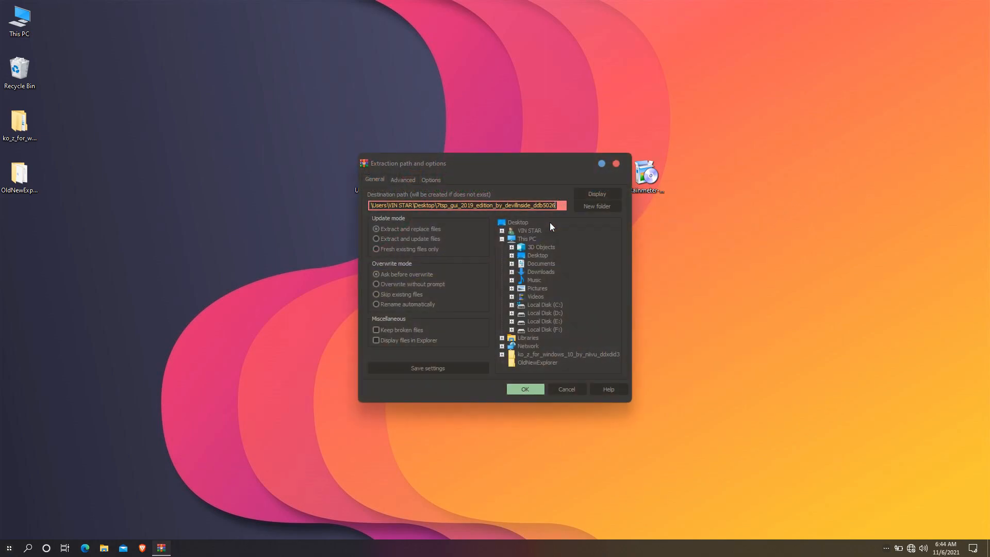
left_click(519, 390)
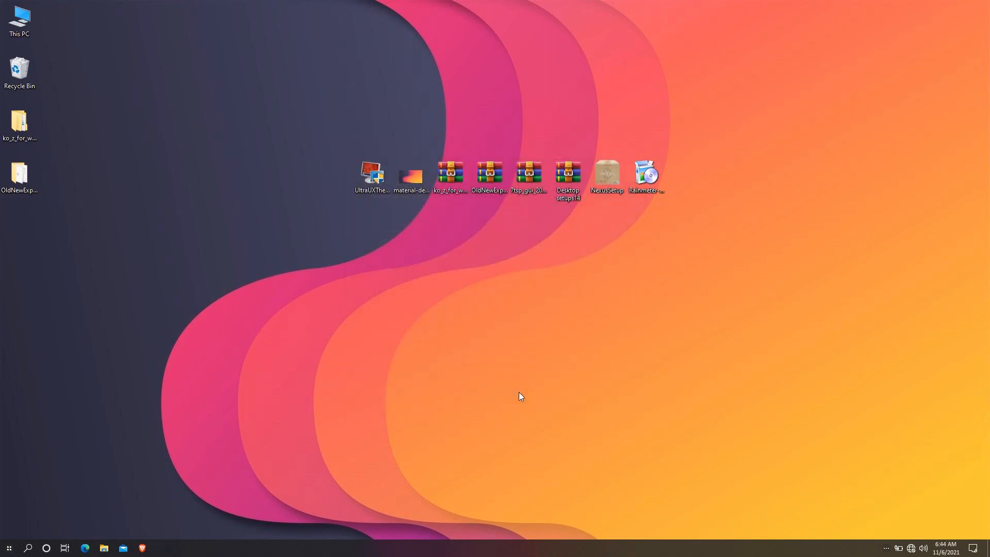
- Rename the .ee file in the extracted 7tsp folder as 7tsp GUI v0.6(2019).exe, accepting the extension change
double_click(19, 240)
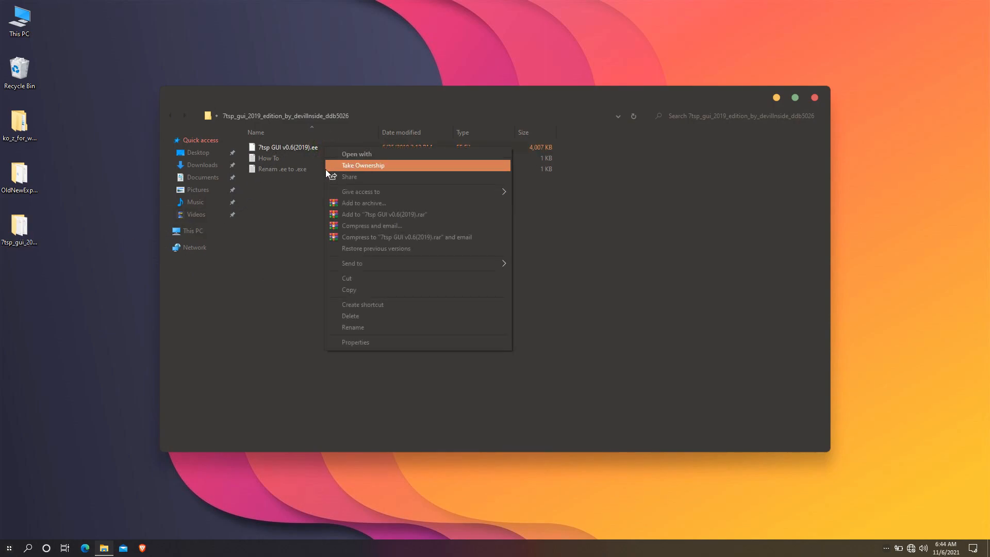
left_click(330, 327)
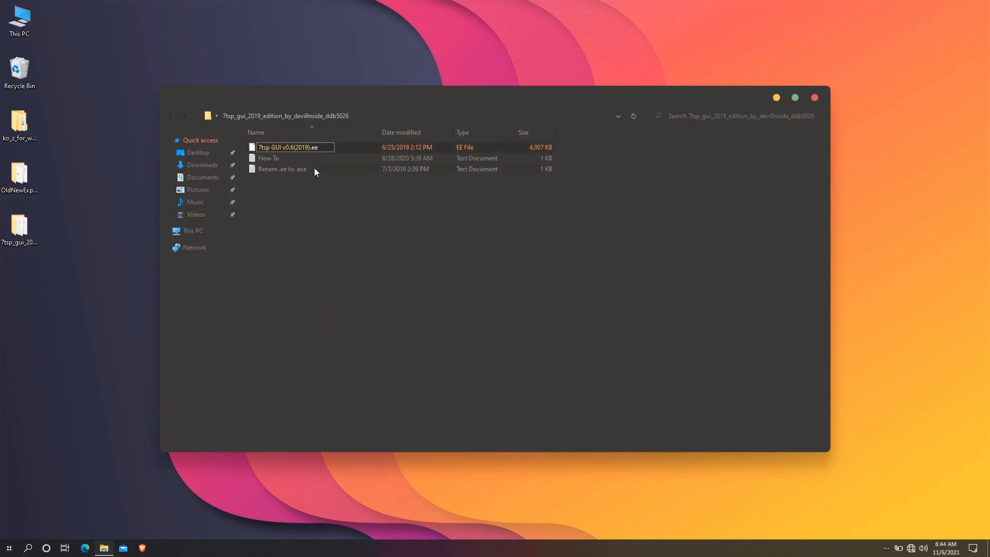
left_click(314, 149)
type("x")
left_click(324, 147)
left_click_drag(323, 147, 310, 153)
left_click(331, 212)
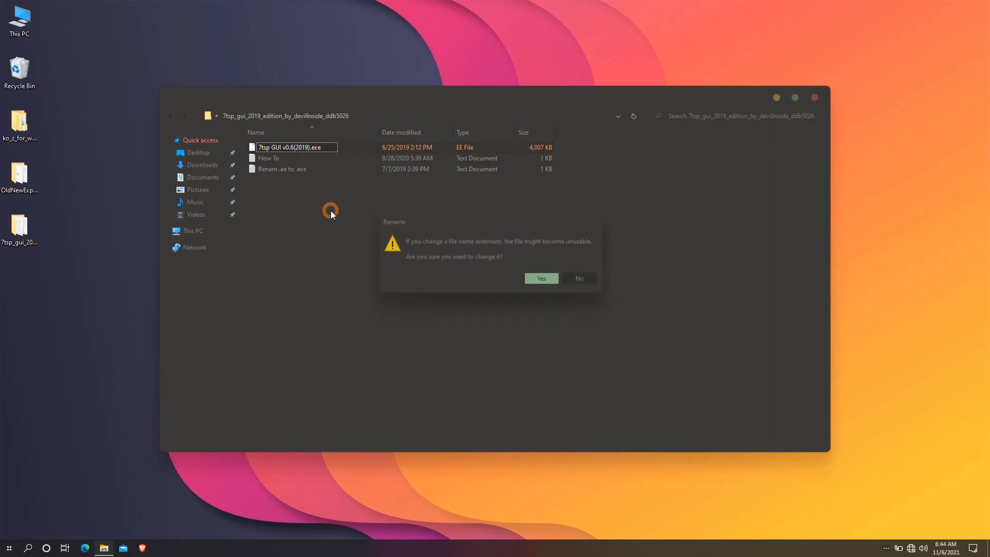
left_click(527, 280)
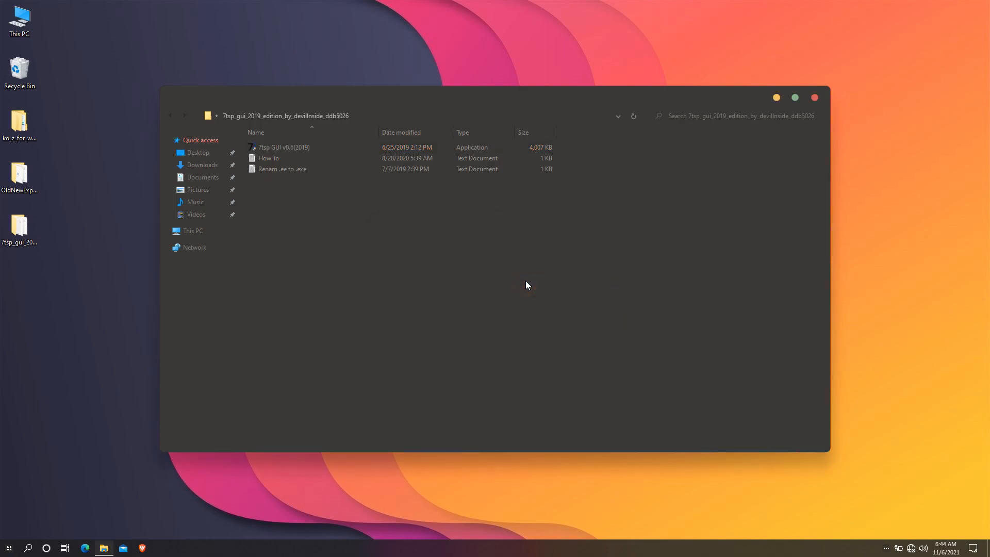
- Launch 7tsp GUI v0.6(2019) and browse for a custom pack in the ko-Z Icon Packs folder 7TSP 1903 builds and newer
double_click(308, 151)
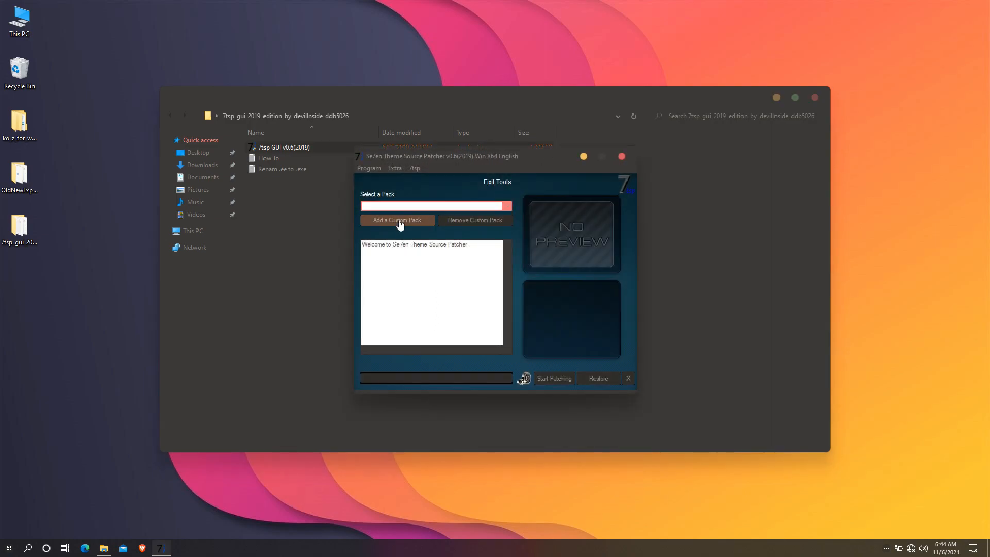
left_click(398, 220)
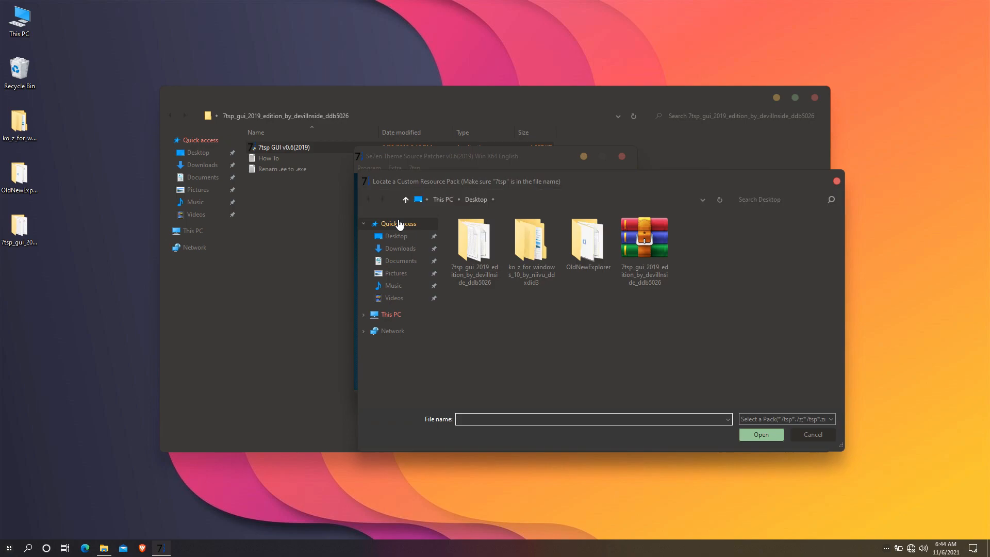
left_click(395, 240)
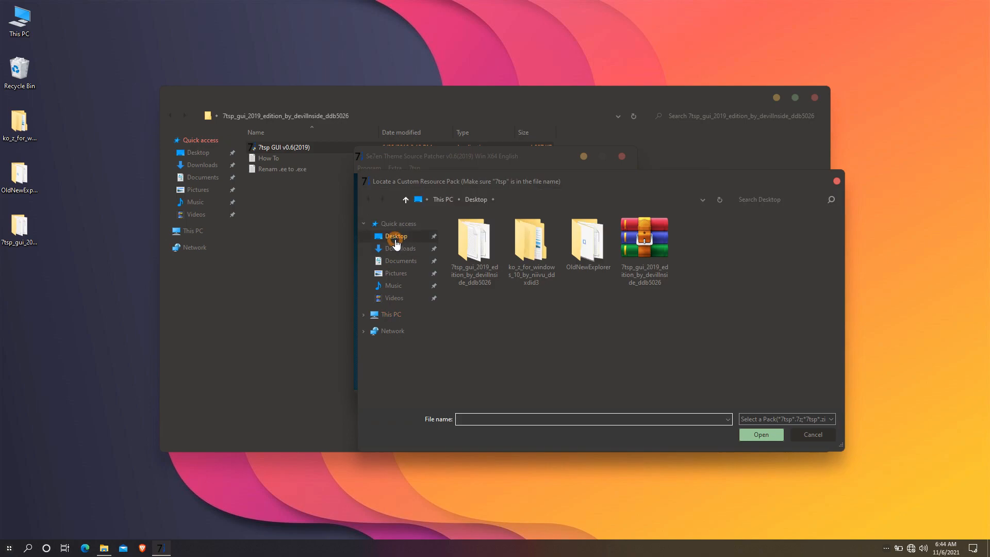
double_click(534, 244)
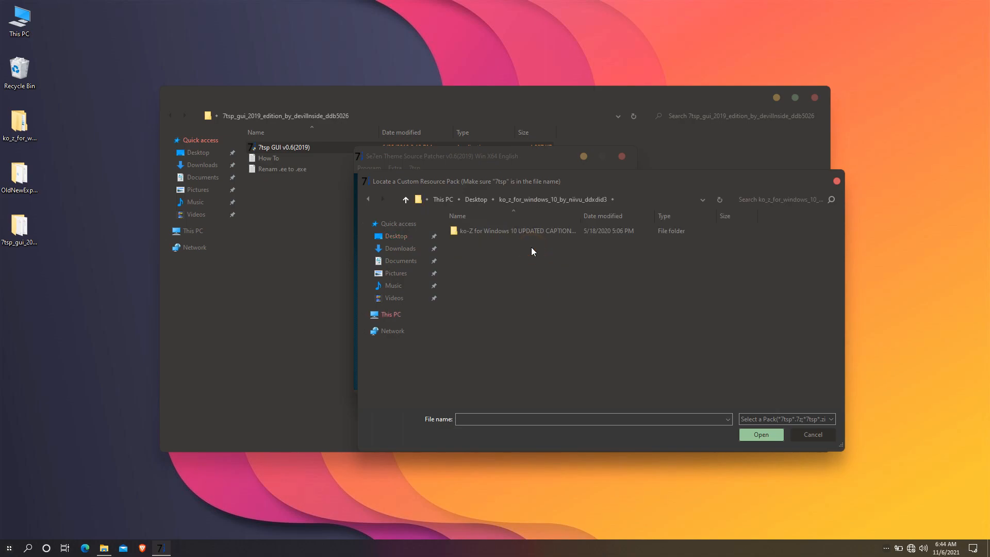
double_click(505, 234)
left_click(464, 256)
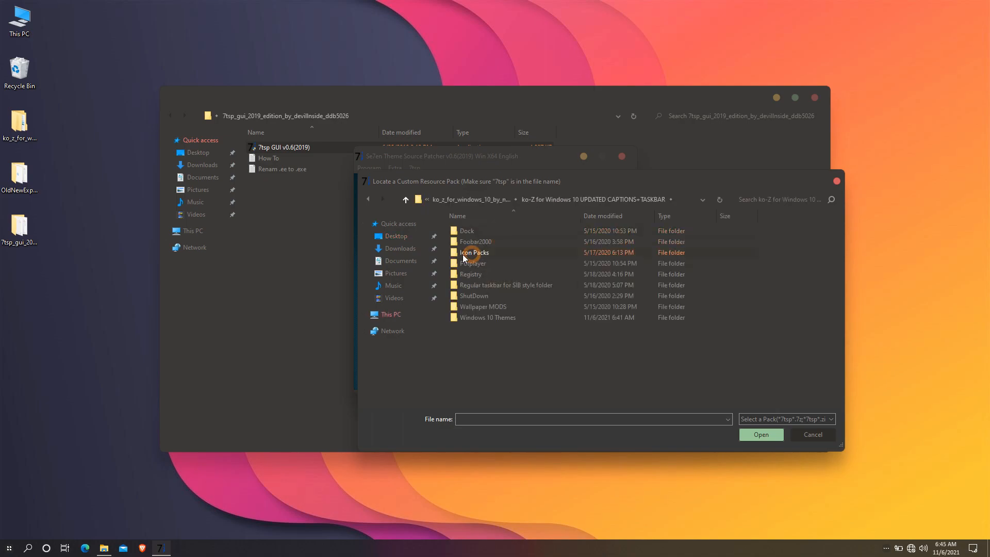
double_click(494, 254)
double_click(535, 233)
- Load 7TSP koZ.7z as the custom pack and patch the system with it
left_click(534, 233)
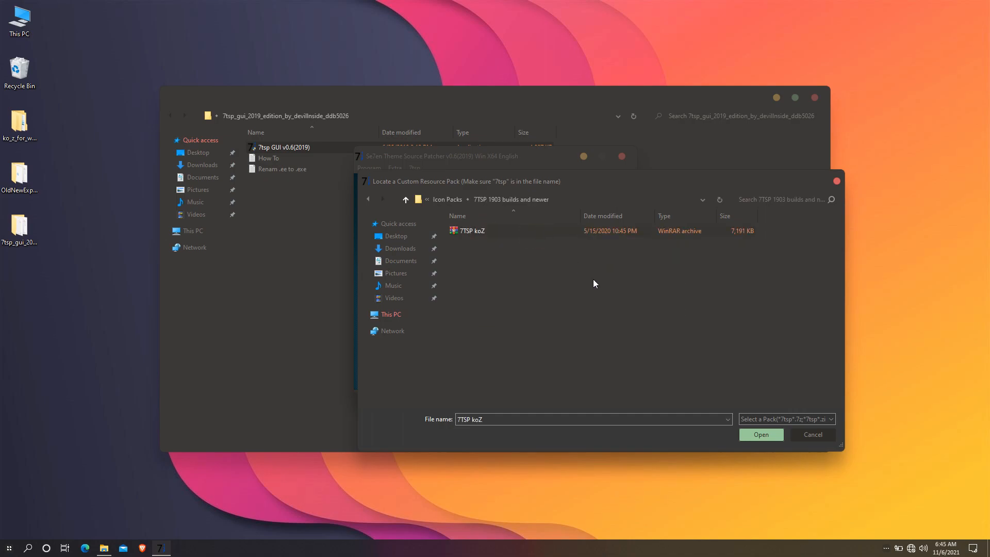
left_click(752, 434)
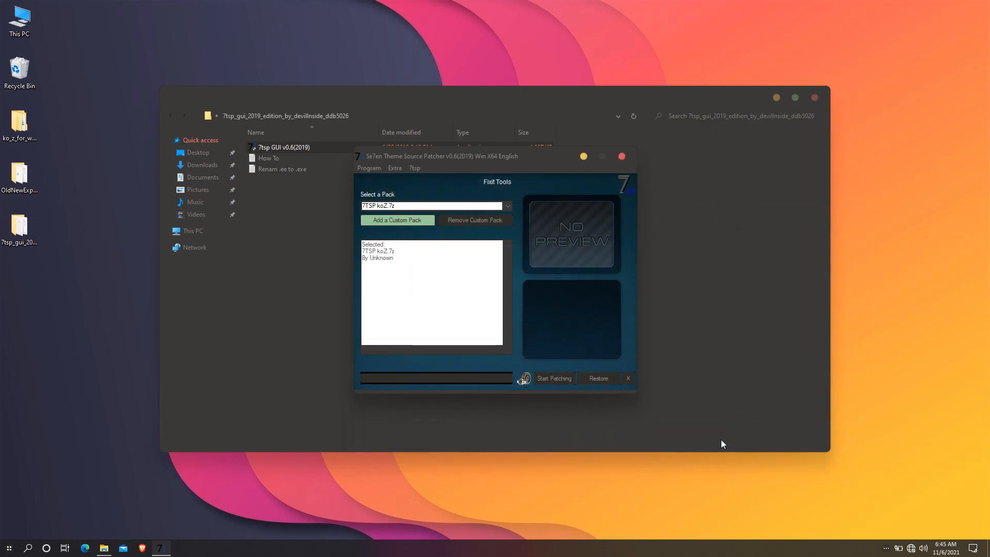
left_click(554, 381)
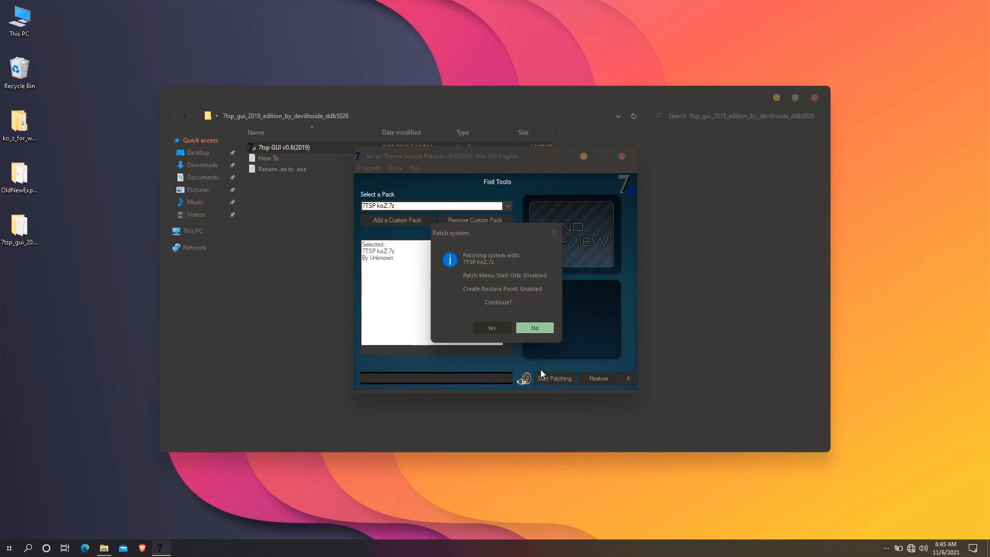
left_click(496, 329)
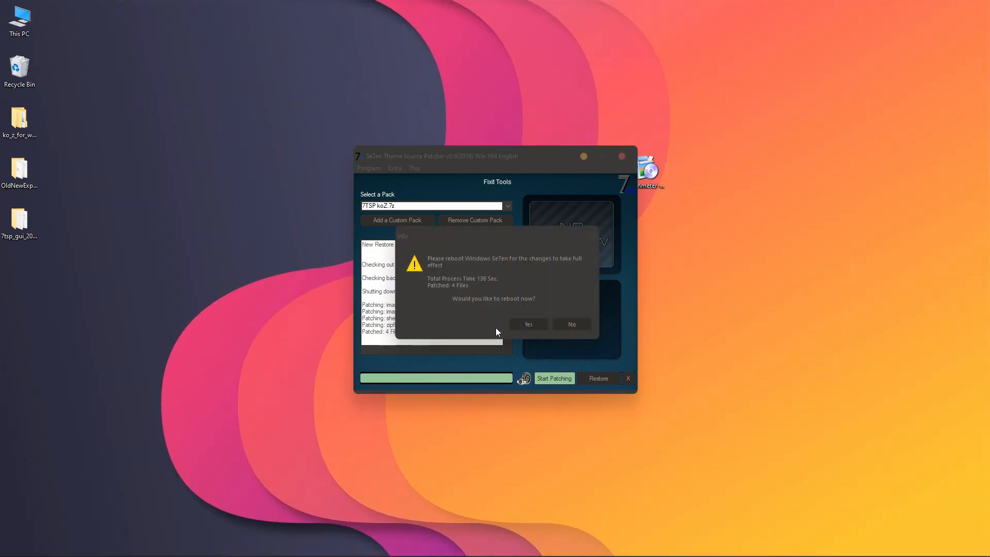
- Reboot Windows to apply the 7tsp icon patch and dismiss the patch completion notice
left_click(528, 323)
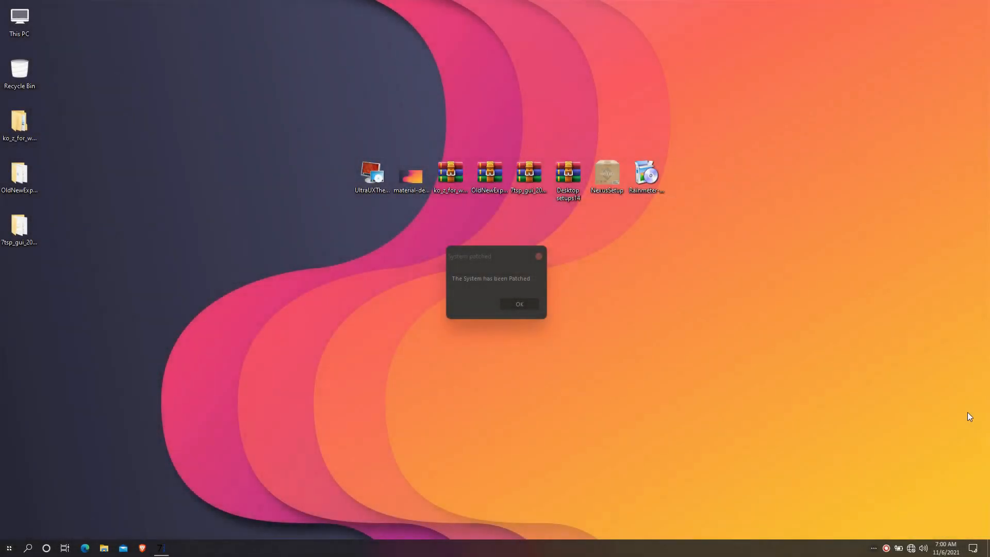
left_click(531, 304)
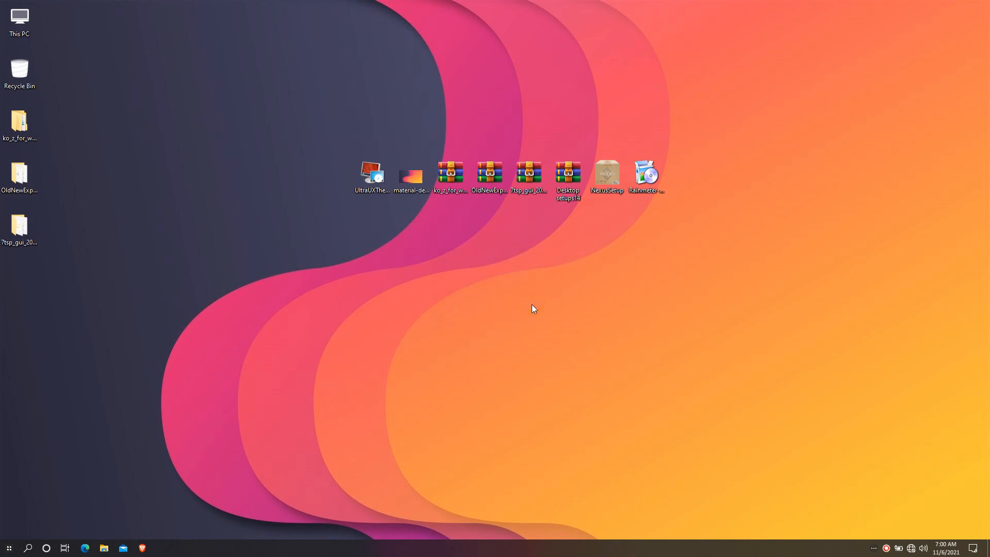
- Inspect the patched folder and drive icons in This PC, and close the window
double_click(17, 32)
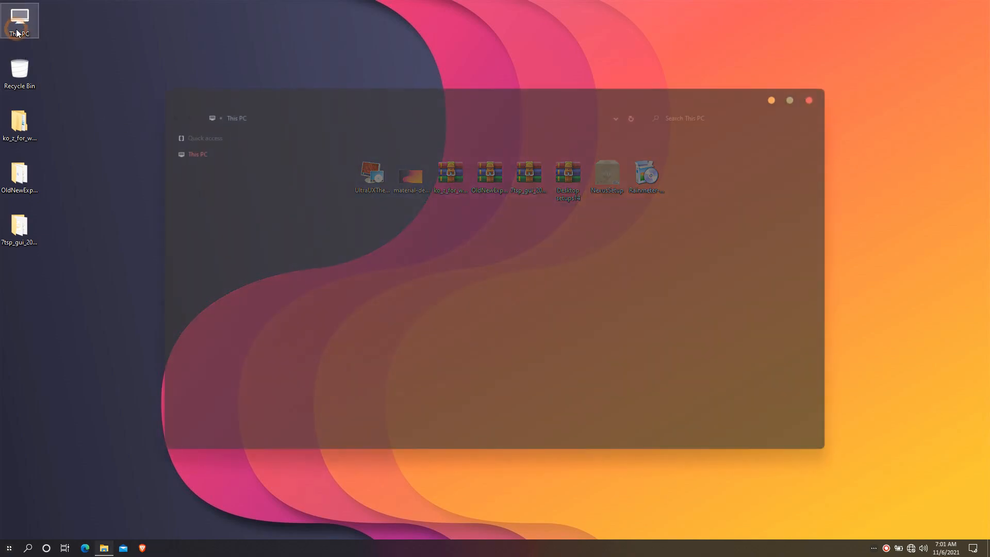
left_click(195, 139)
left_click(203, 235)
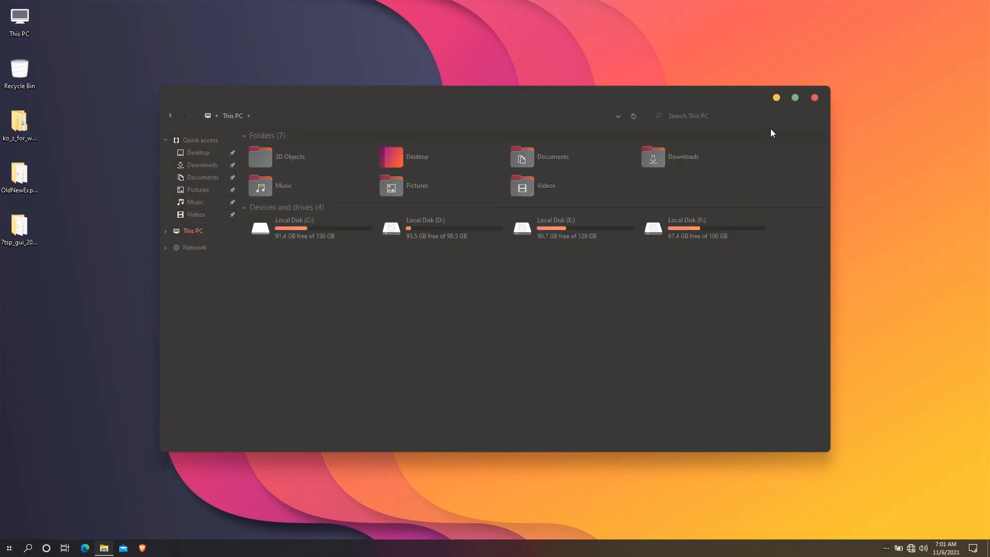
left_click(813, 98)
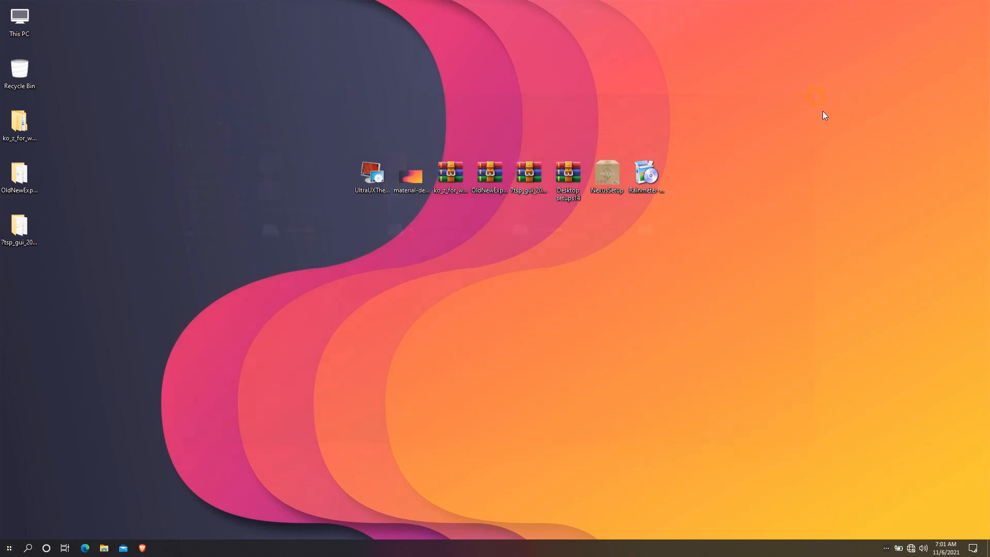
- Extract the Desktop setups14 archive into its own folder on the desktop
right_click(578, 174)
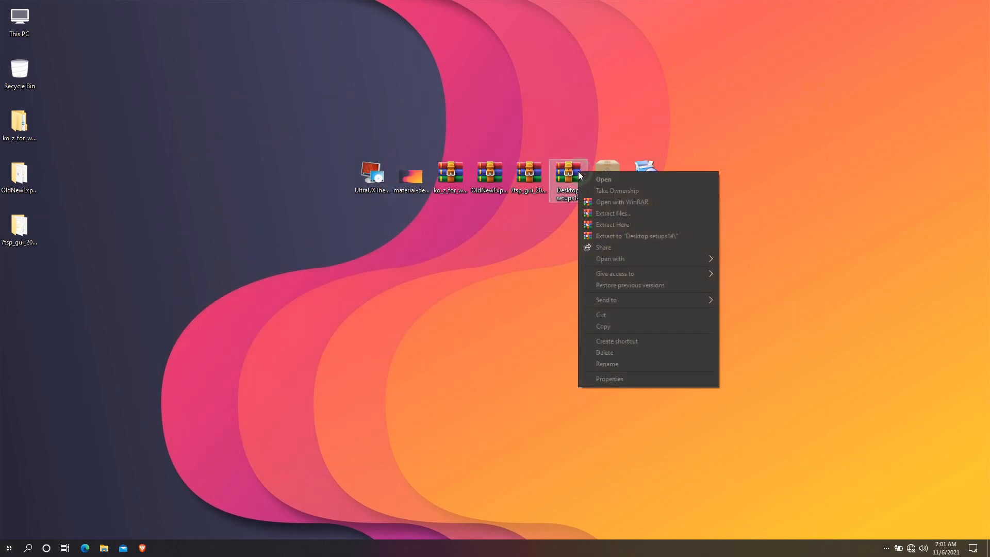
left_click(596, 215)
left_click(525, 388)
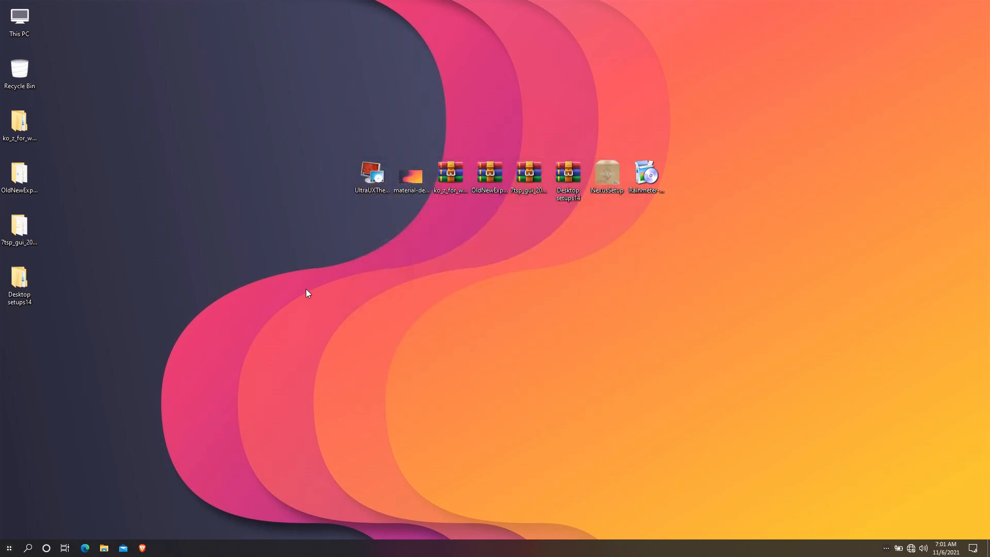
- Move the Dock Icons folder from Desktop setups14\Desktop setups\Dock to the root of Local Disk (C:) and close the window
double_click(20, 276)
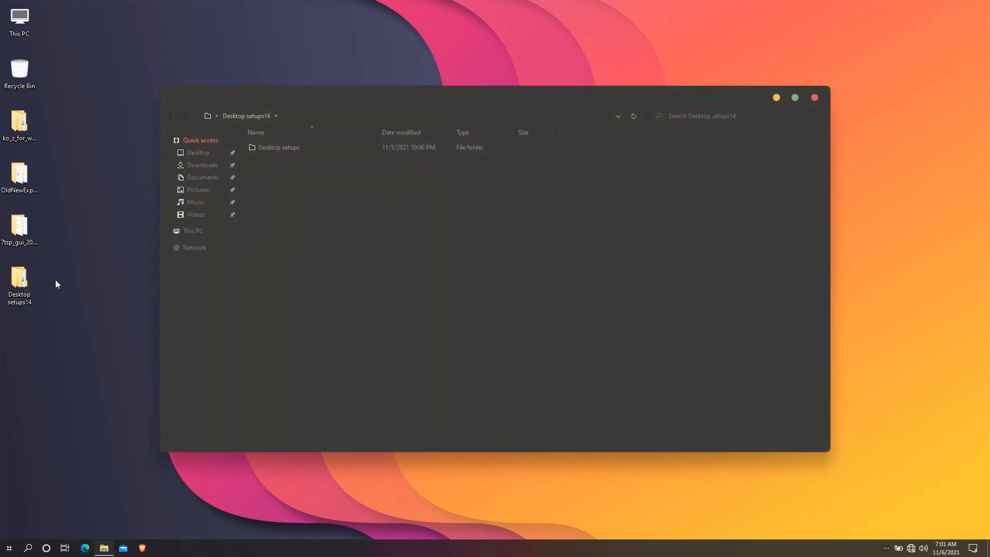
double_click(281, 148)
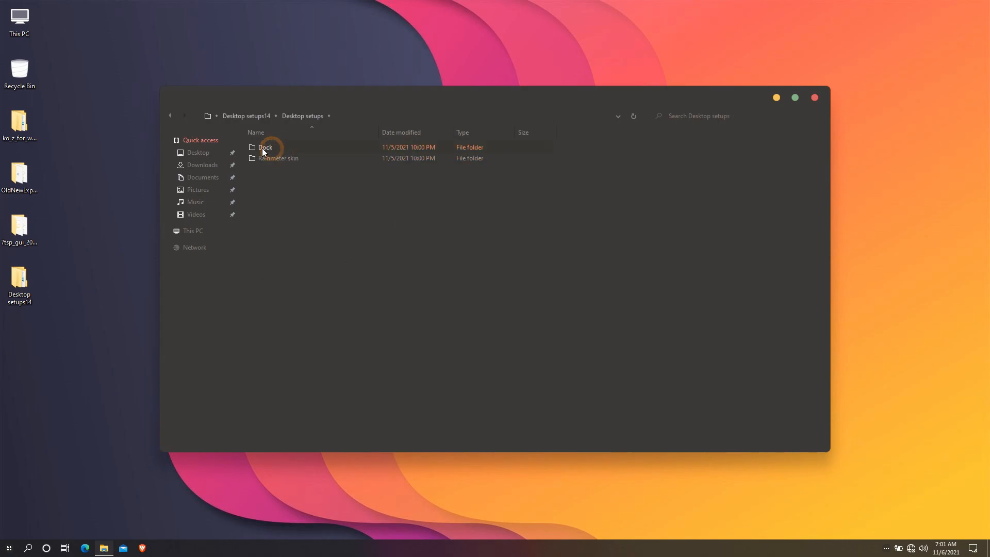
double_click(293, 148)
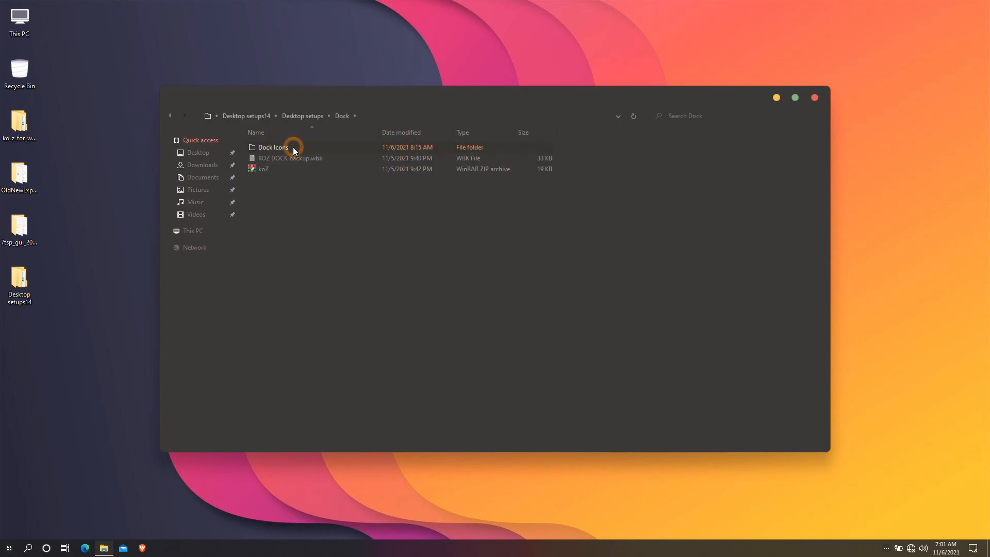
right_click(288, 148)
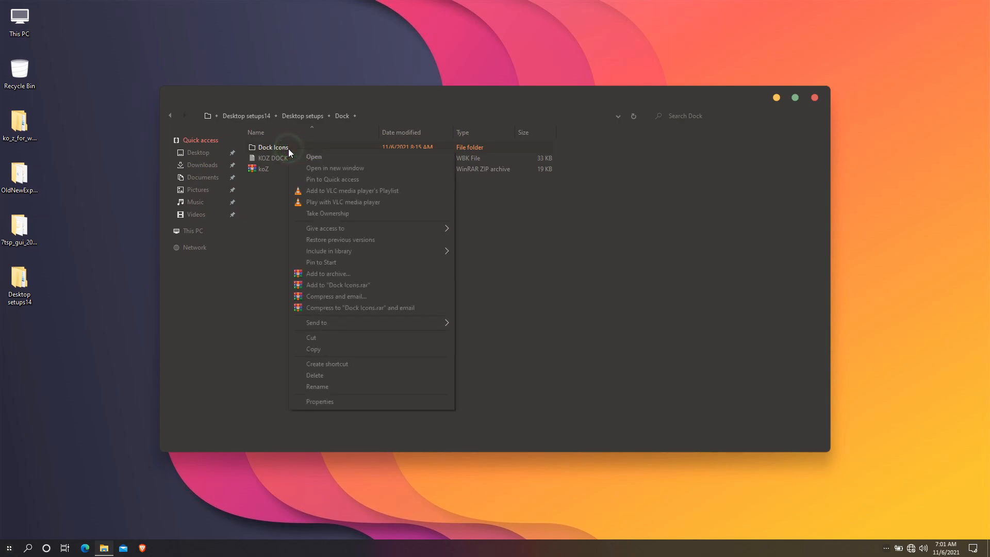
left_click(326, 337)
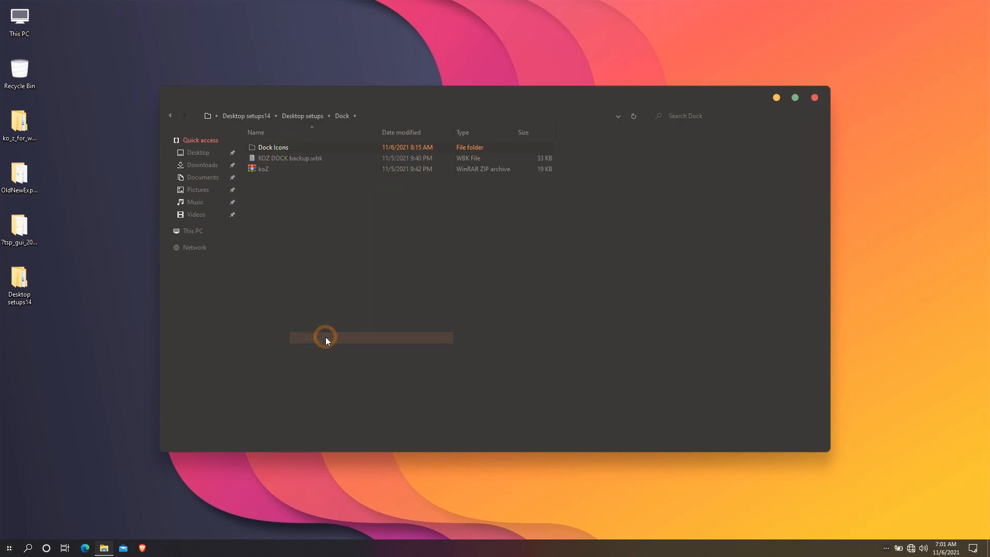
left_click(193, 231)
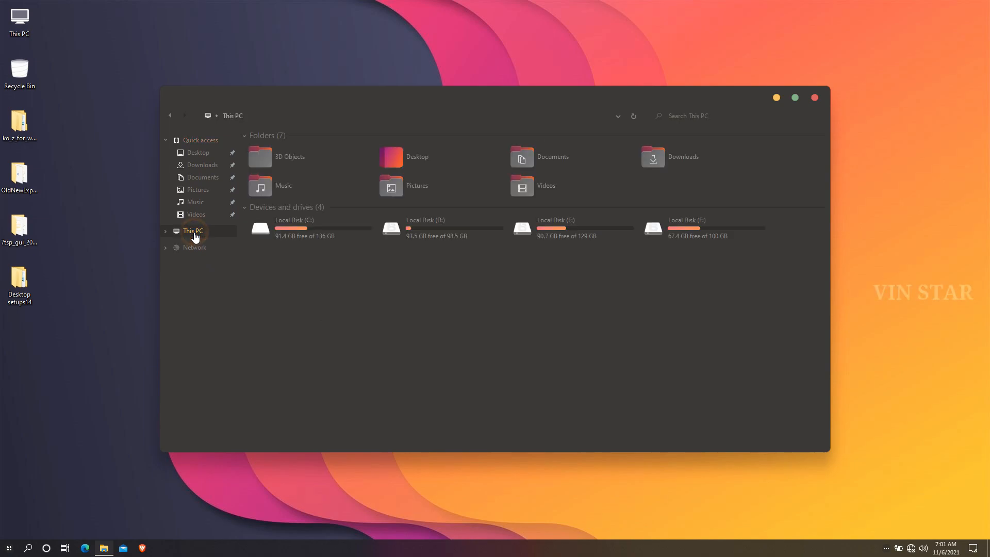
double_click(268, 233)
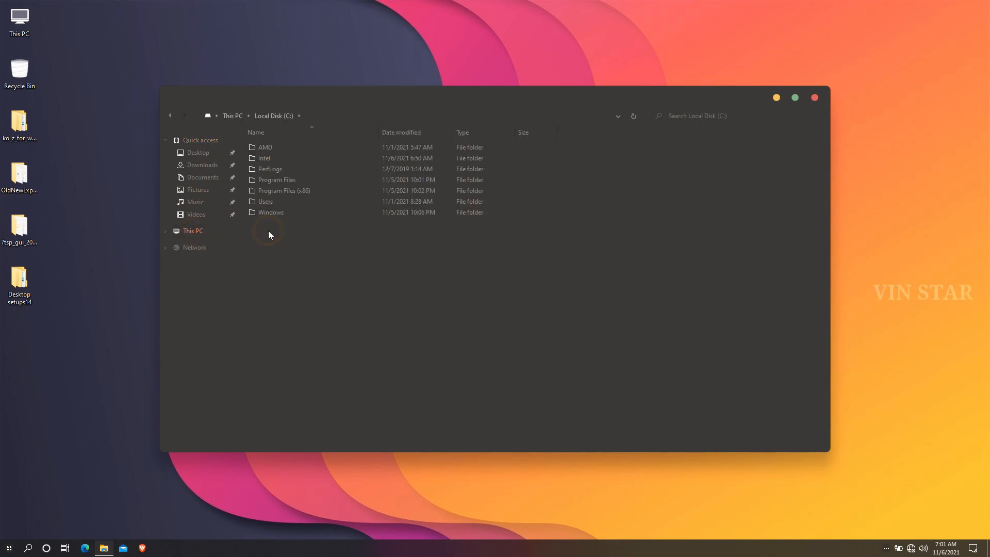
right_click(268, 231)
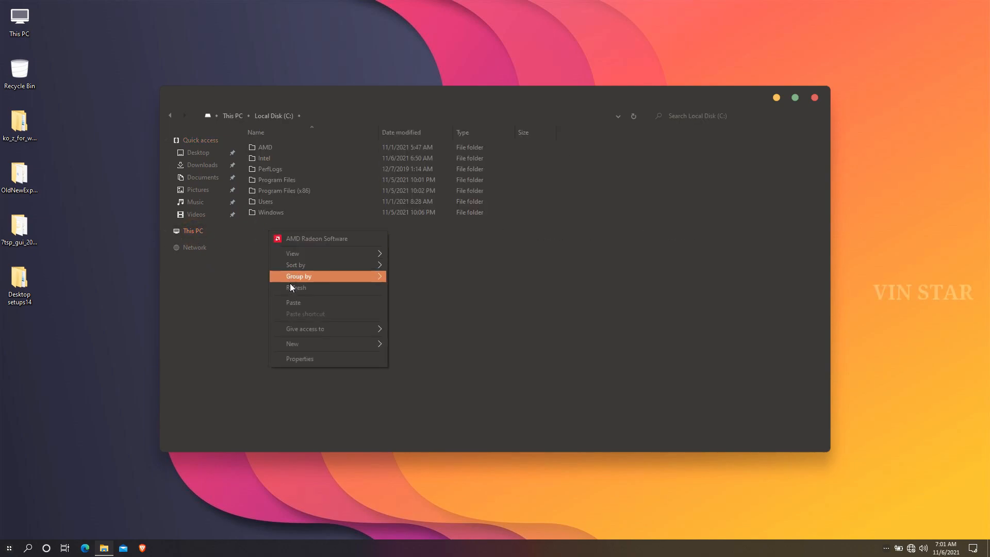
left_click(292, 304)
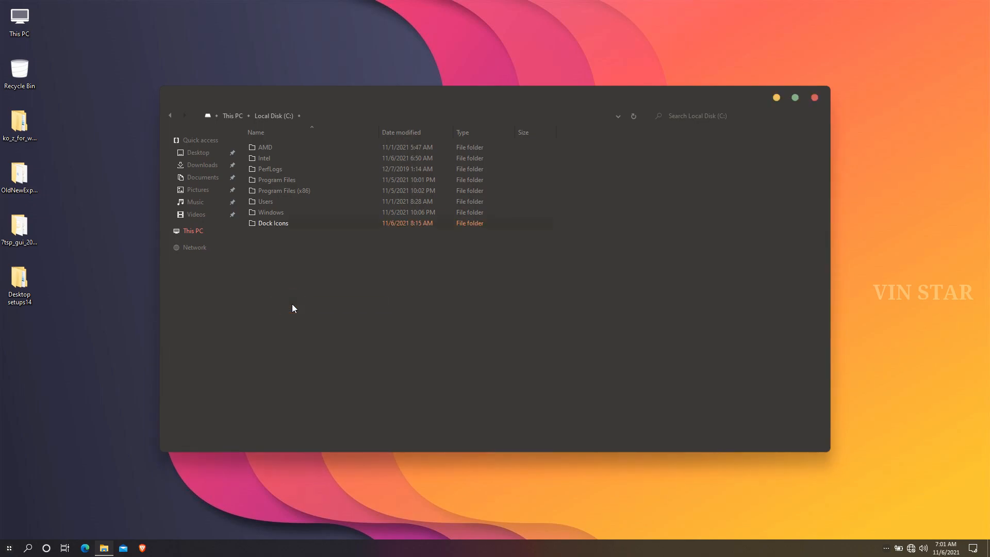
left_click(813, 99)
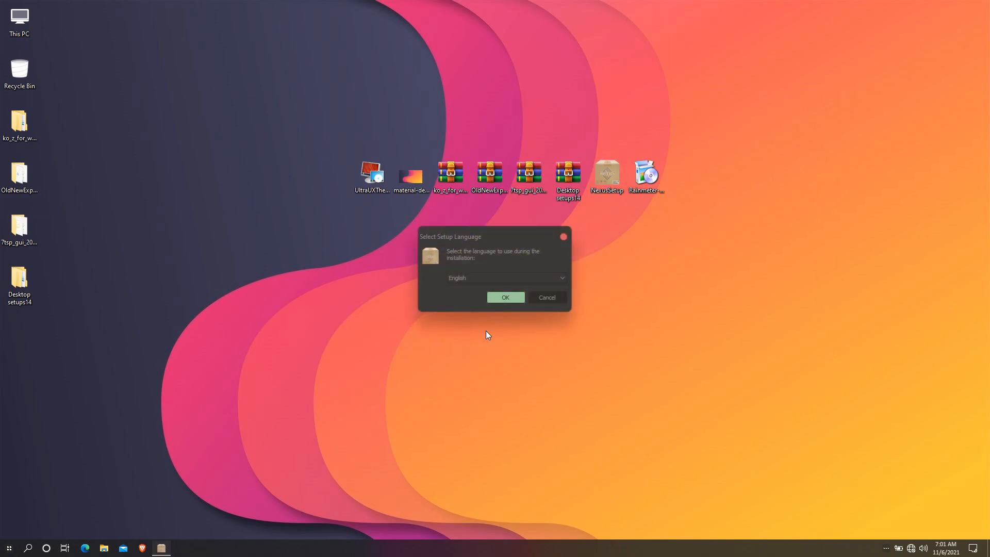
- Install Nexus 20.10 in English with the default location and Start Menu folder, accepting the license agreement and launching it on completion
left_click(507, 297)
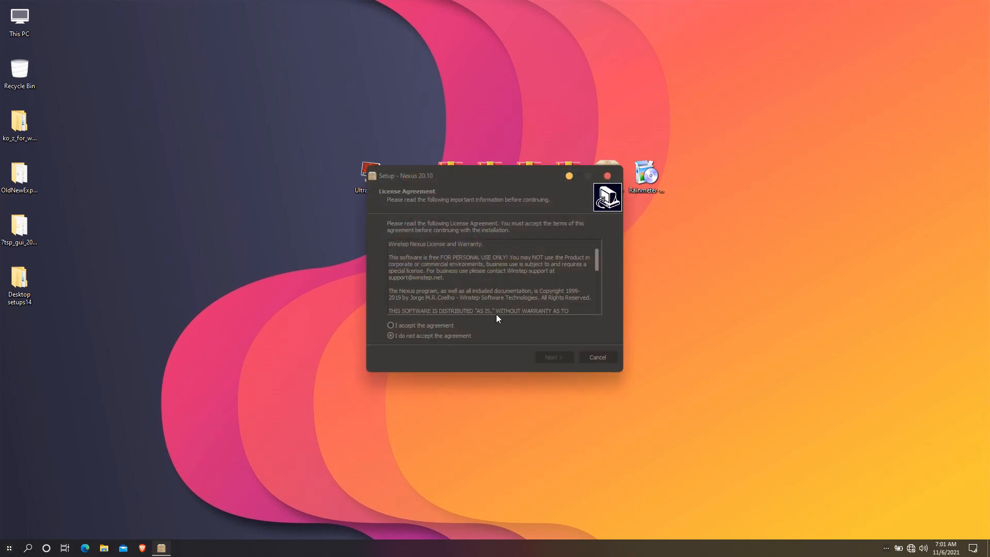
left_click(437, 325)
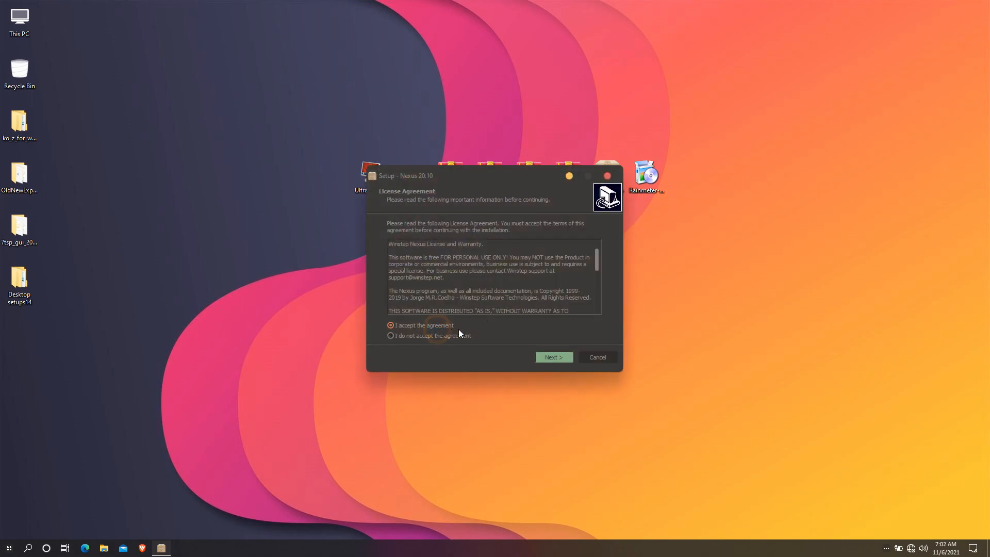
left_click(549, 356)
left_click(548, 356)
left_click(549, 355)
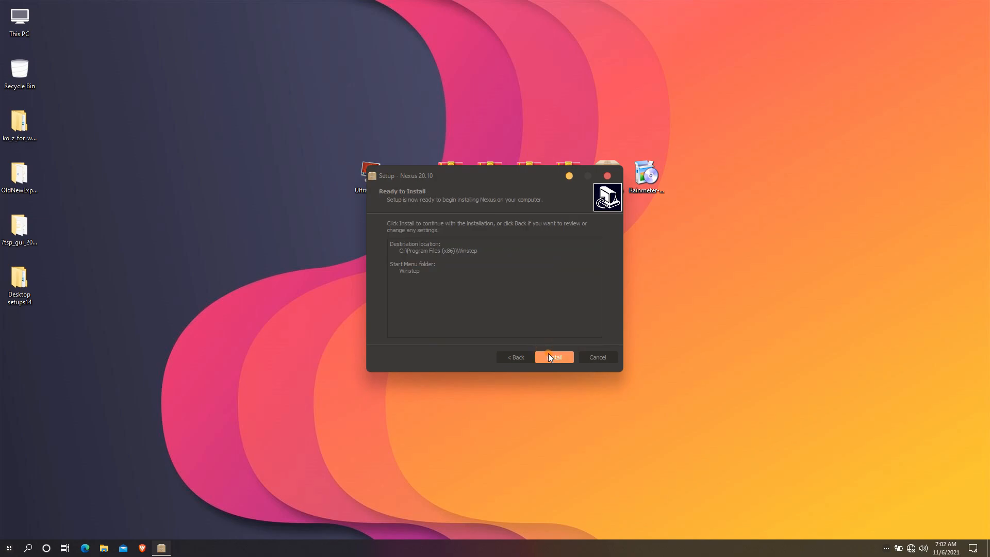
left_click(549, 356)
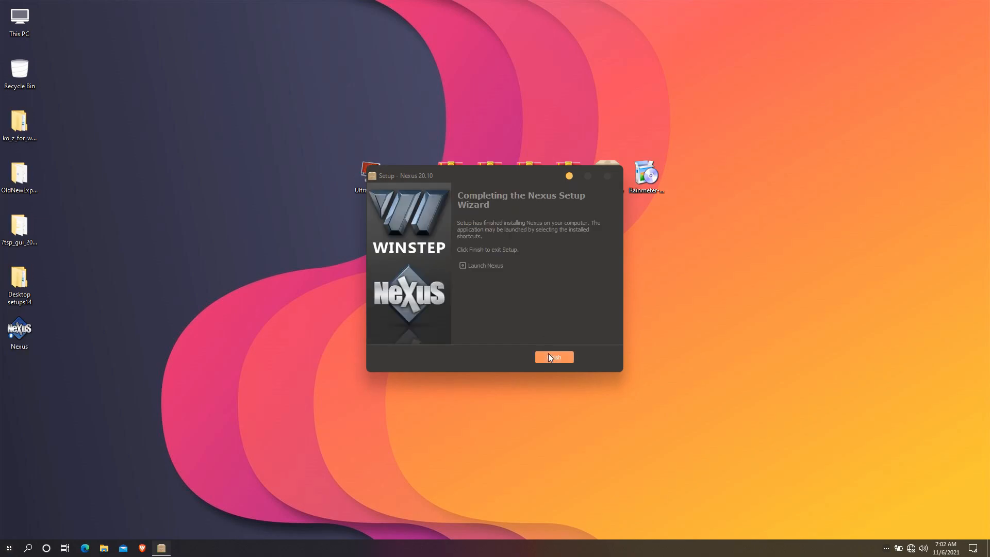
left_click(549, 356)
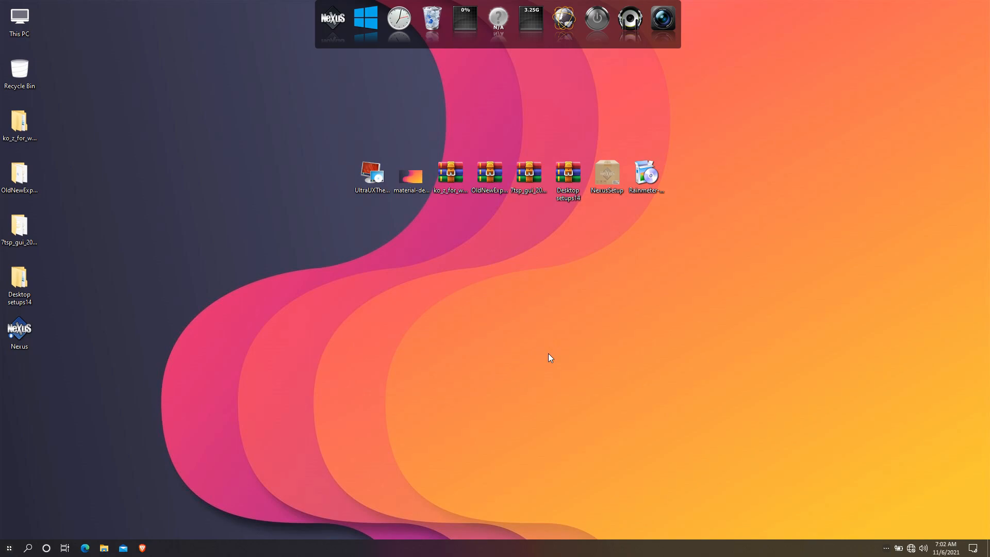
- Import the koZ archive from Desktop setups14\Desktop setups\Dock as a theme in the Nexus dock preferences
left_click(332, 40)
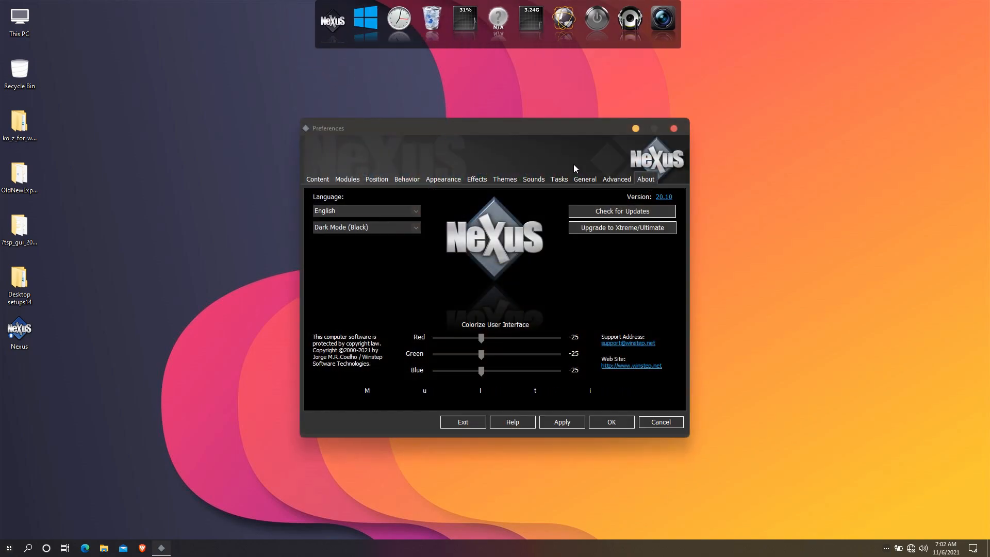
left_click(506, 179)
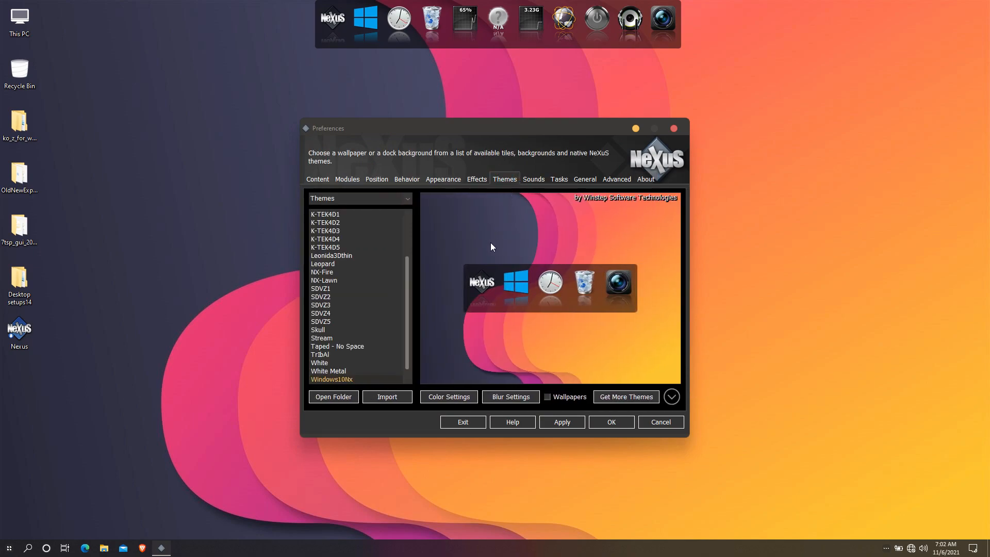
left_click(388, 398)
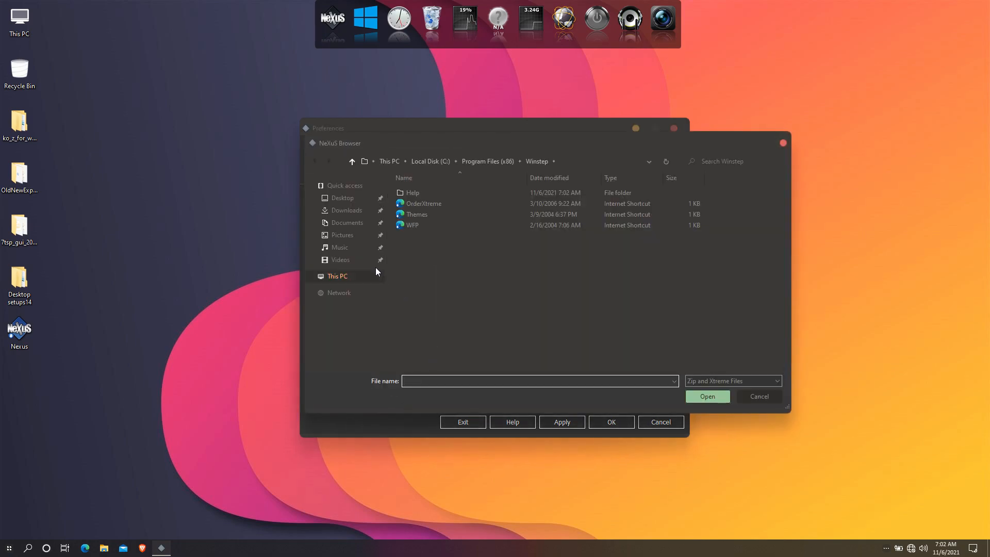
left_click(345, 199)
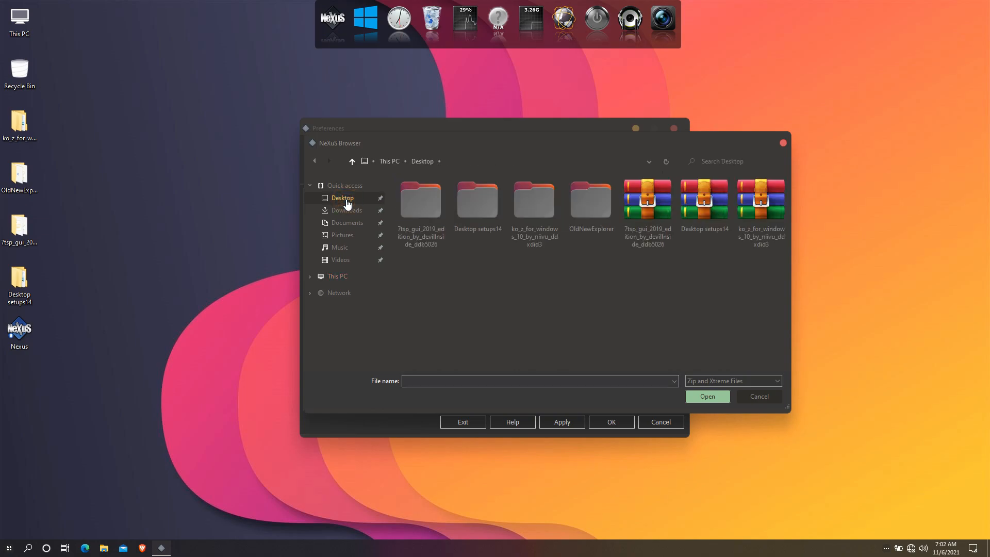
left_click(486, 207)
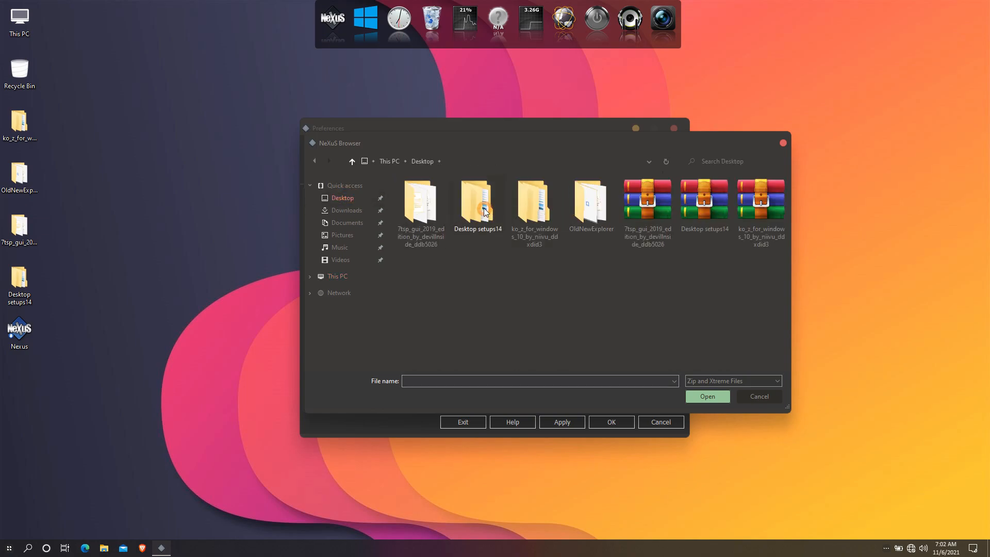
double_click(477, 199)
double_click(455, 193)
left_click(454, 193)
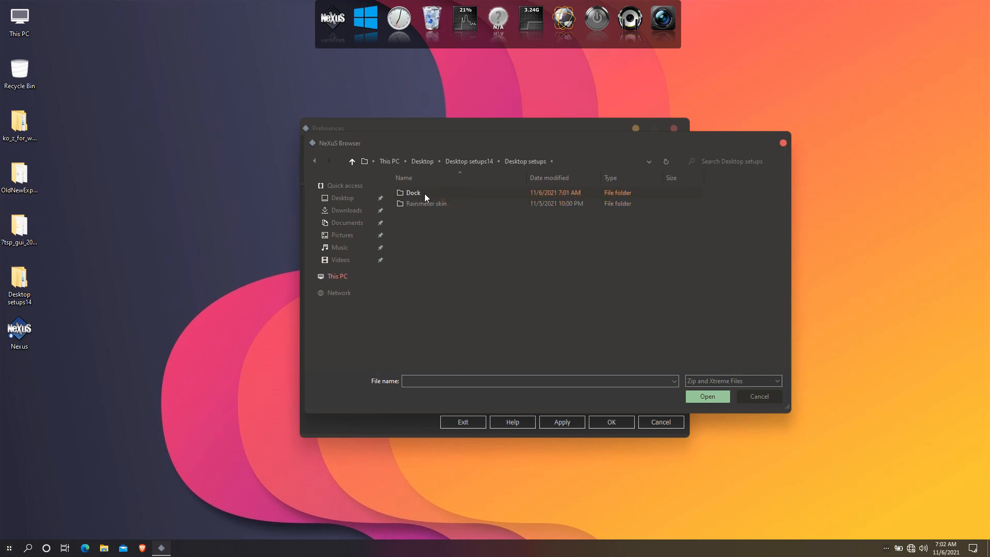
double_click(451, 193)
left_click(451, 193)
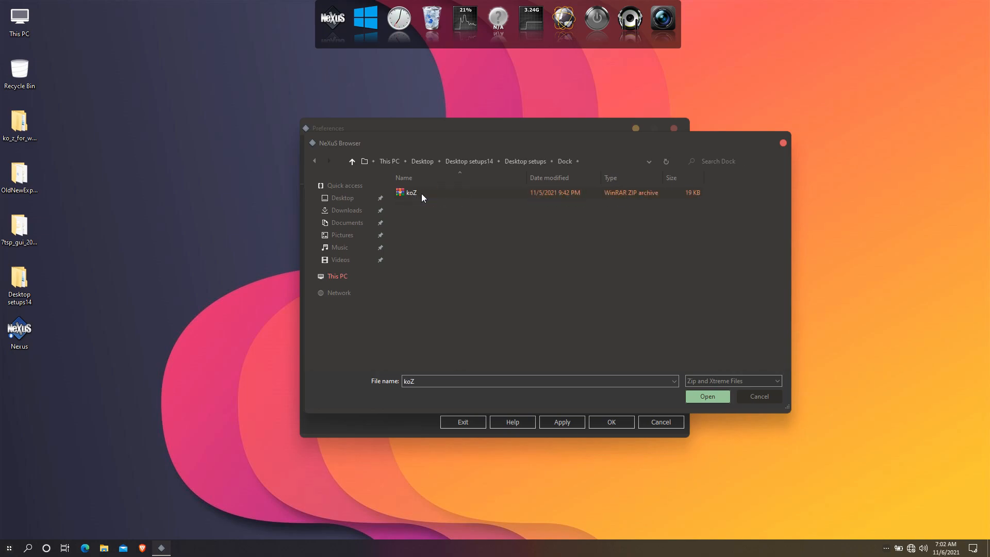
left_click(699, 394)
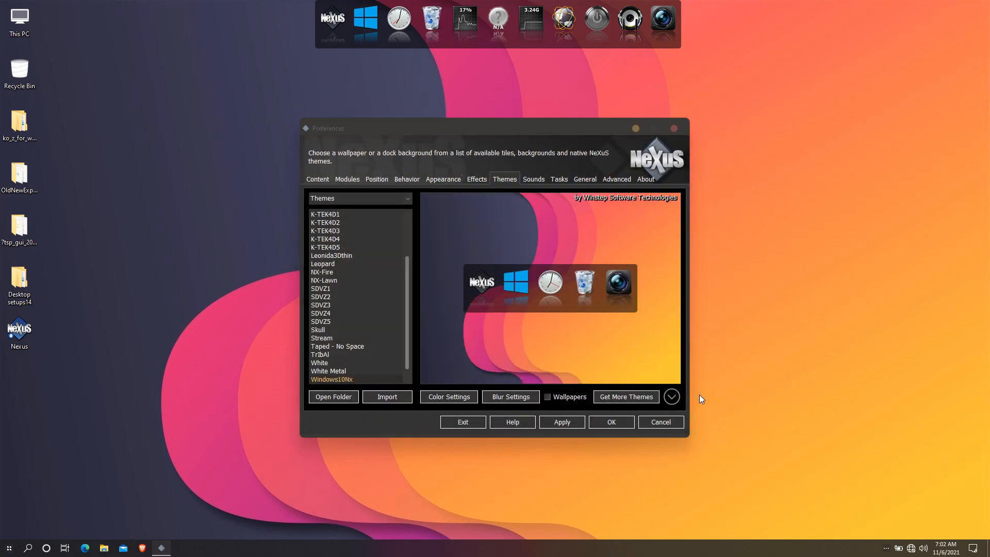
left_click(608, 367)
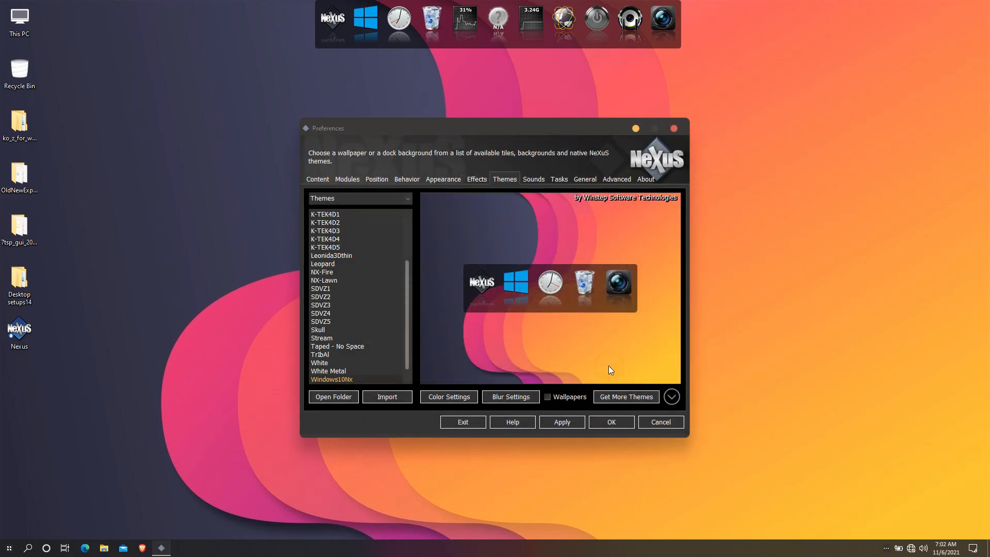
- Restore the Nexus settings from KOZ DOCK backup.wbk in Desktop setups14\Desktop setups\Dock, accept the preferences and shift the dock slightly up and right
left_click(617, 179)
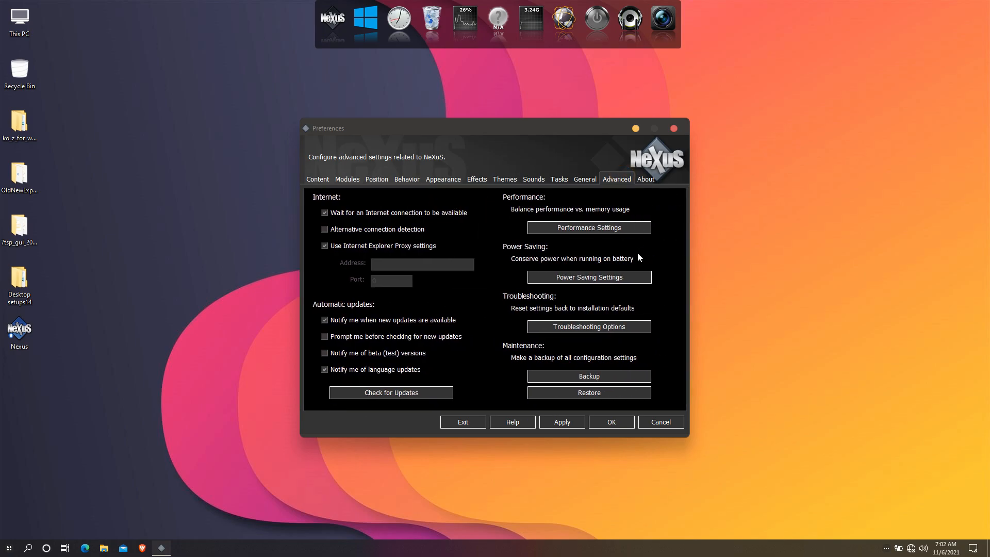
left_click(590, 393)
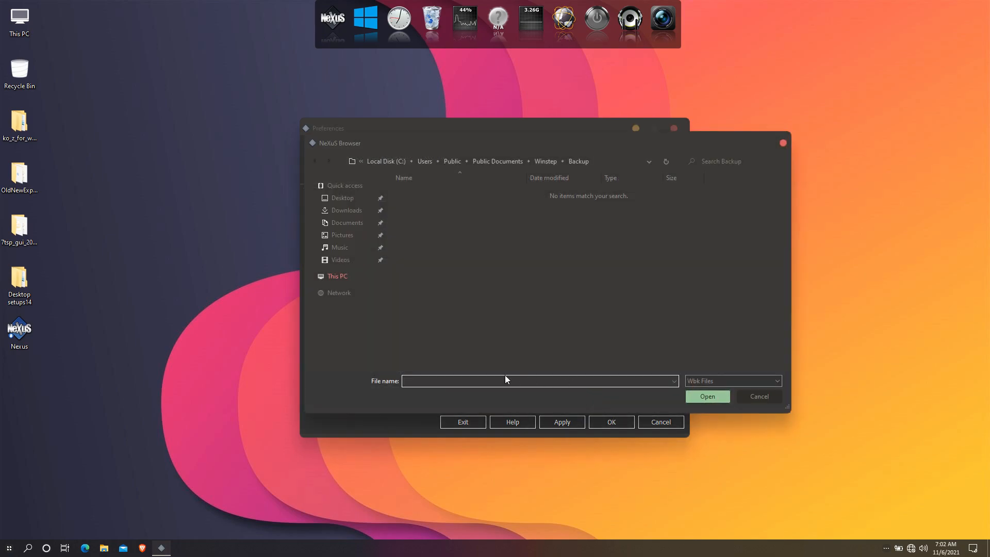
left_click(354, 198)
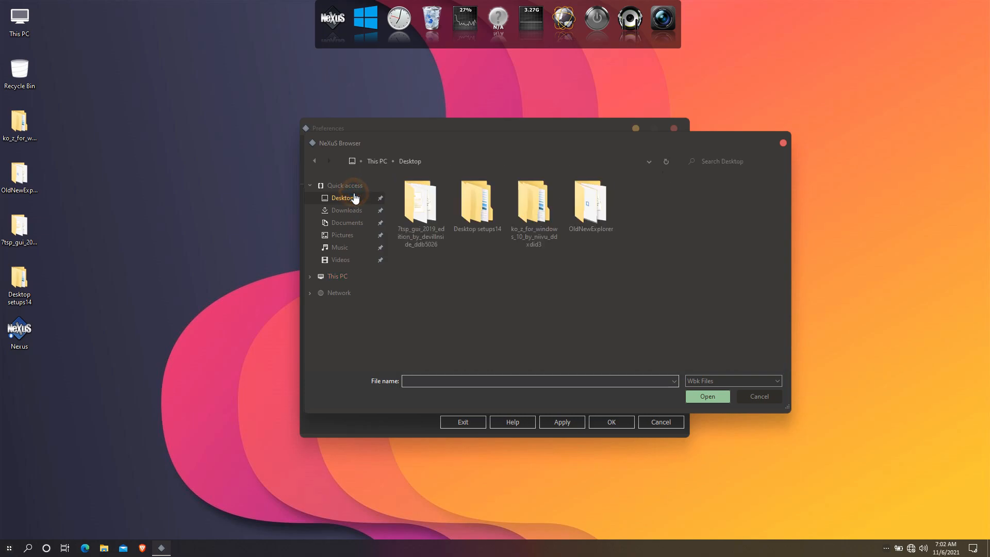
left_click(486, 211)
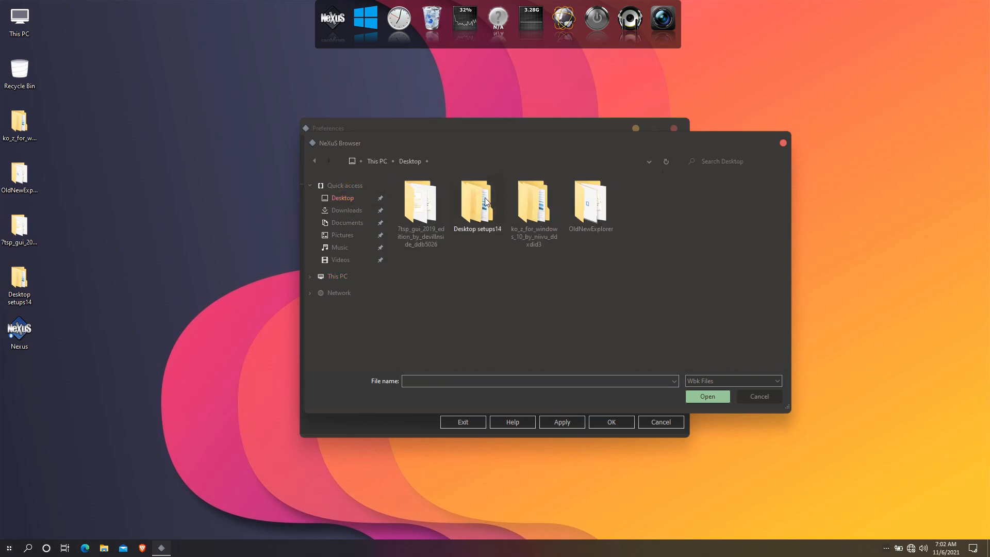
double_click(473, 204)
double_click(461, 193)
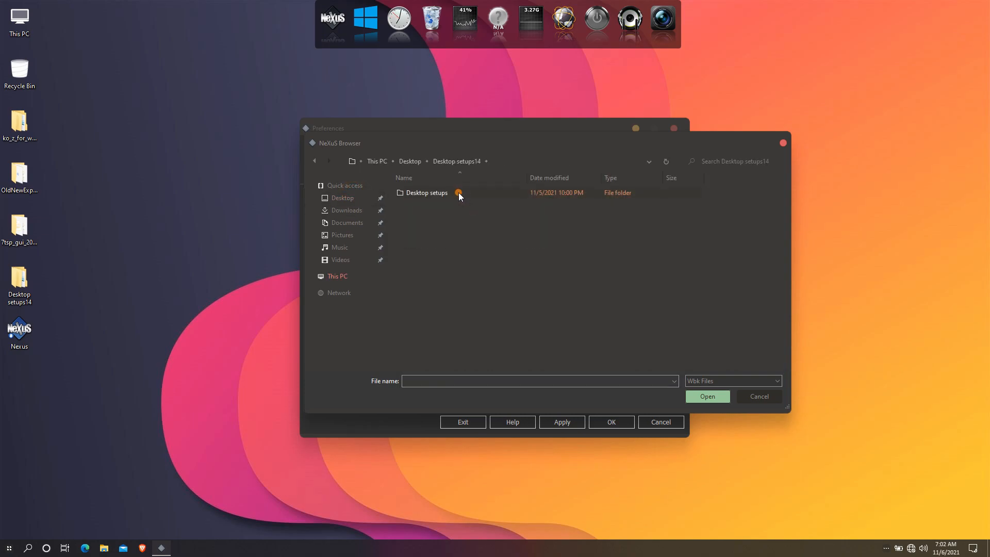
double_click(442, 193)
left_click(442, 193)
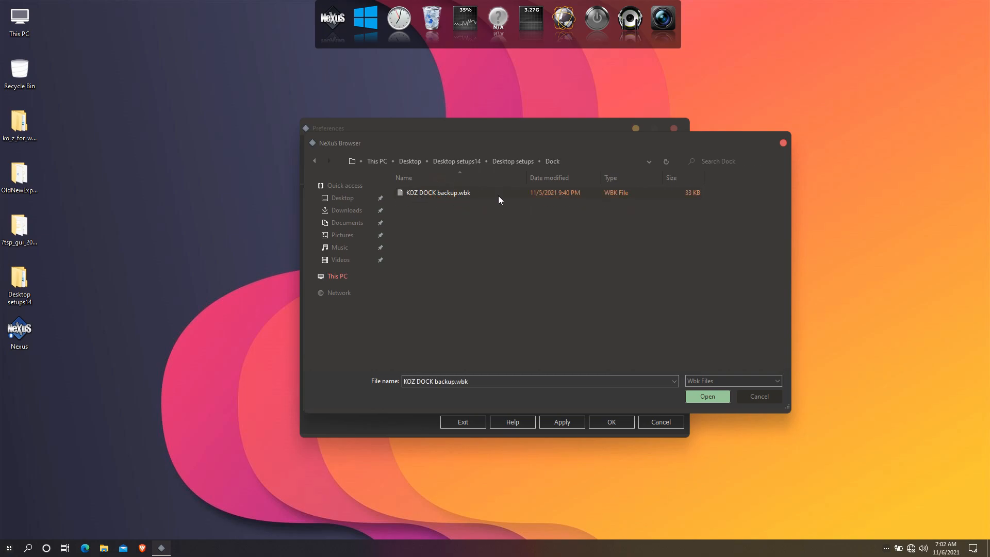
left_click(706, 396)
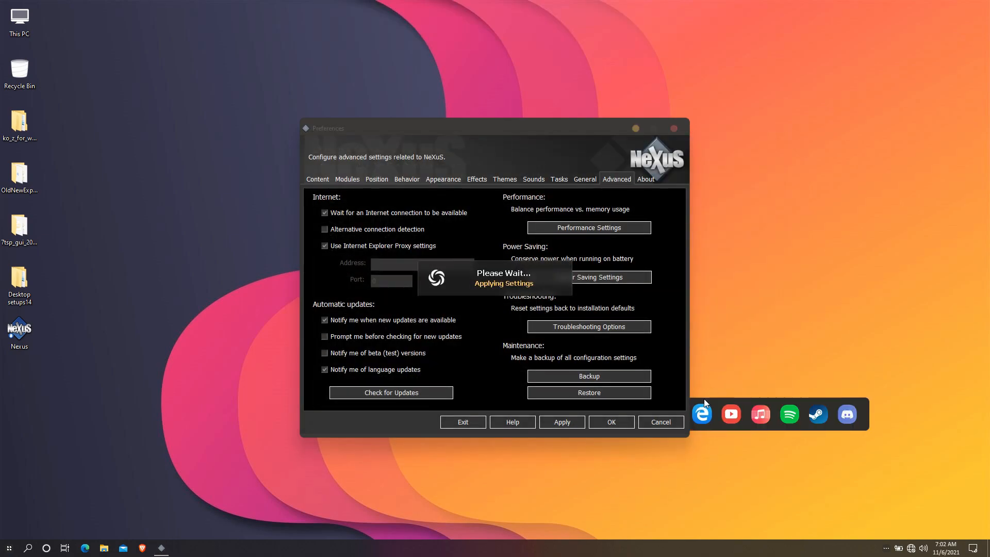
left_click(608, 420)
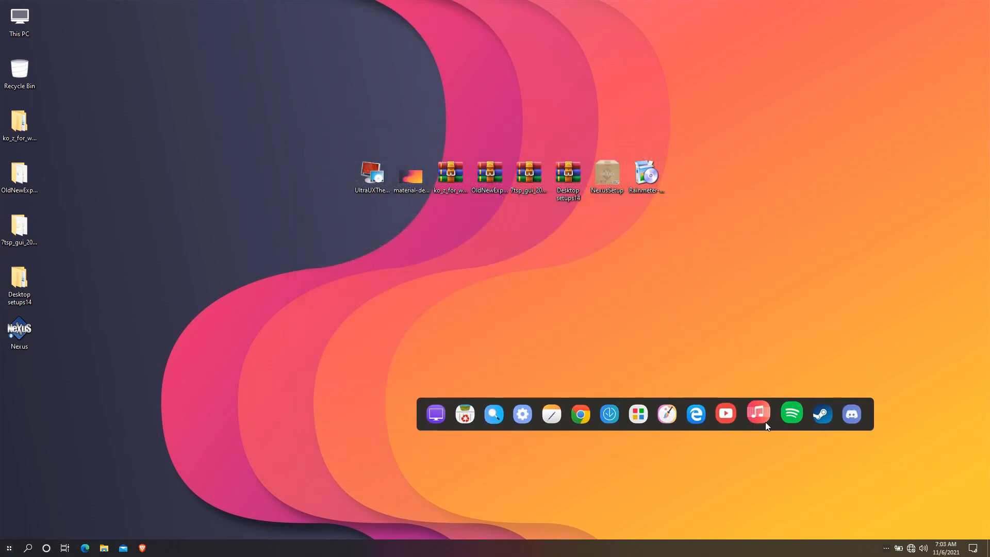
mouse_move(657, 426)
left_mouse_down()
mouse_move(663, 404)
mouse_move(678, 428)
mouse_move(671, 419)
left_mouse_up()
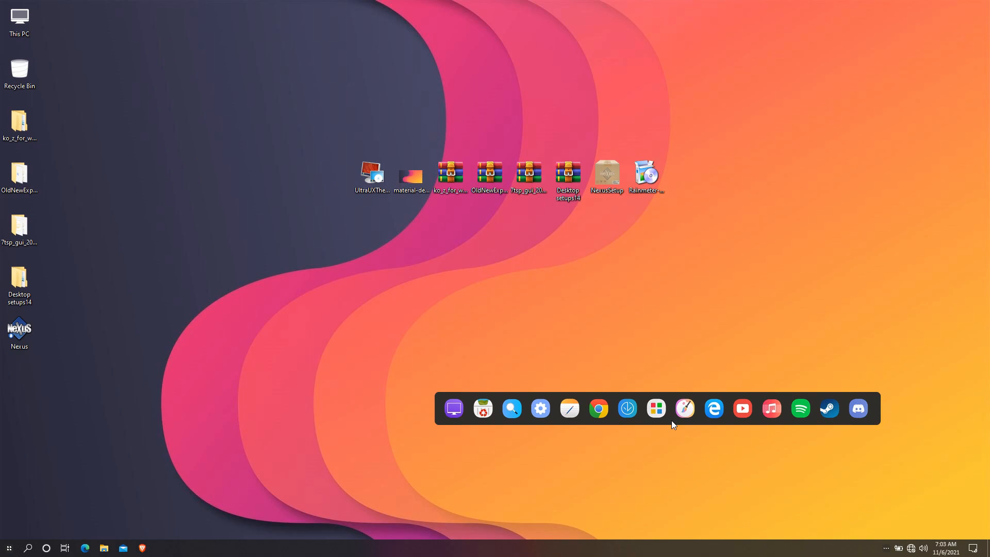
- Install Rainmeter in English as a standard installation with the default options and run it on completion
double_click(646, 183)
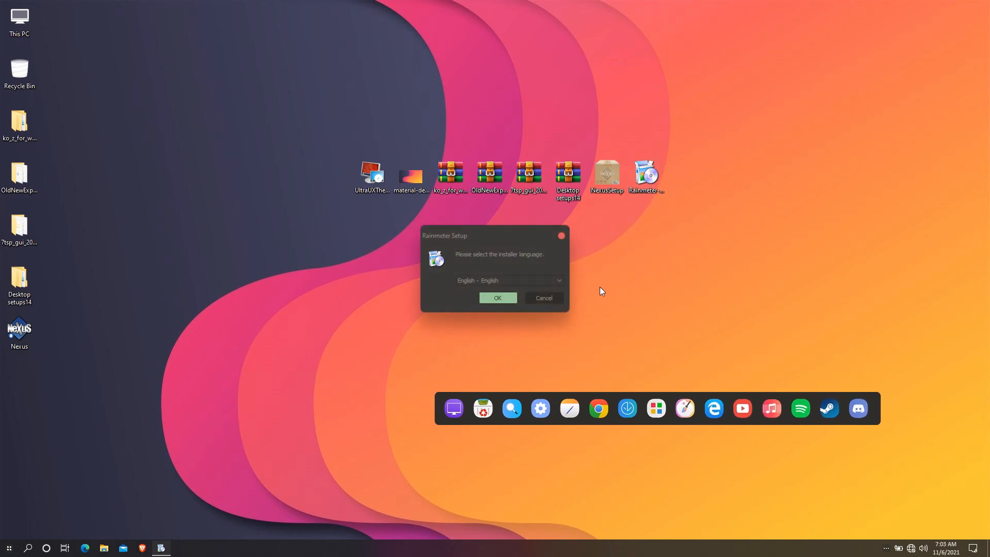
left_click(503, 297)
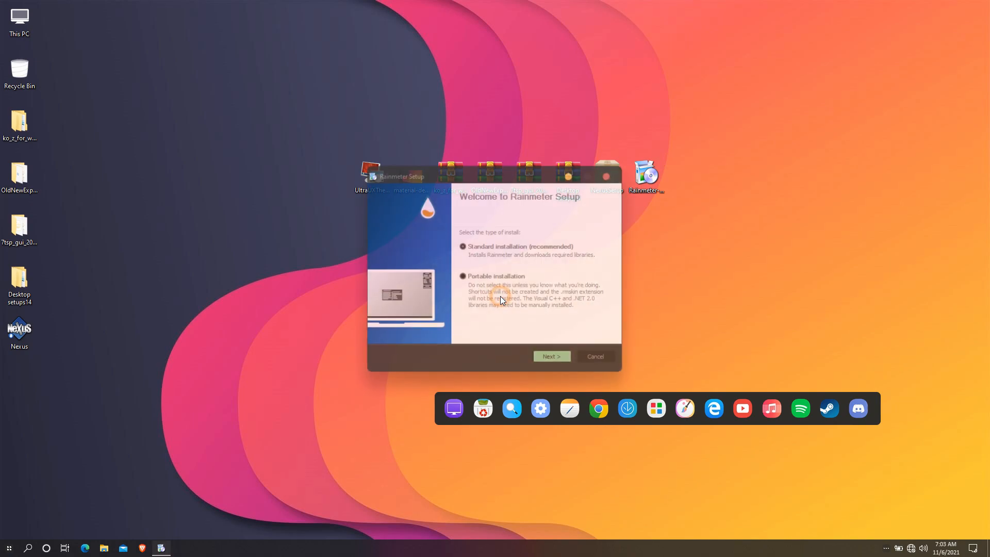
left_click(548, 355)
left_click(548, 357)
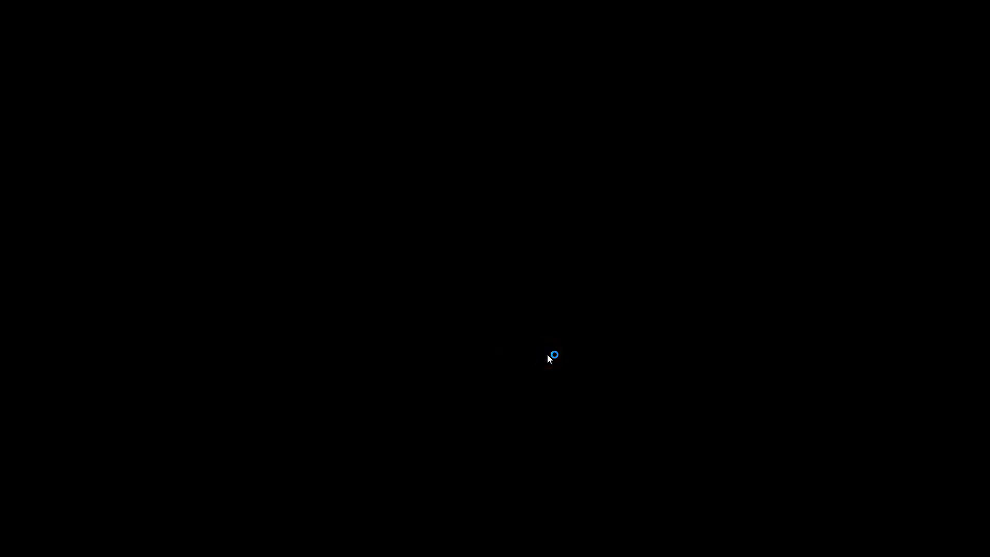
left_click(483, 340)
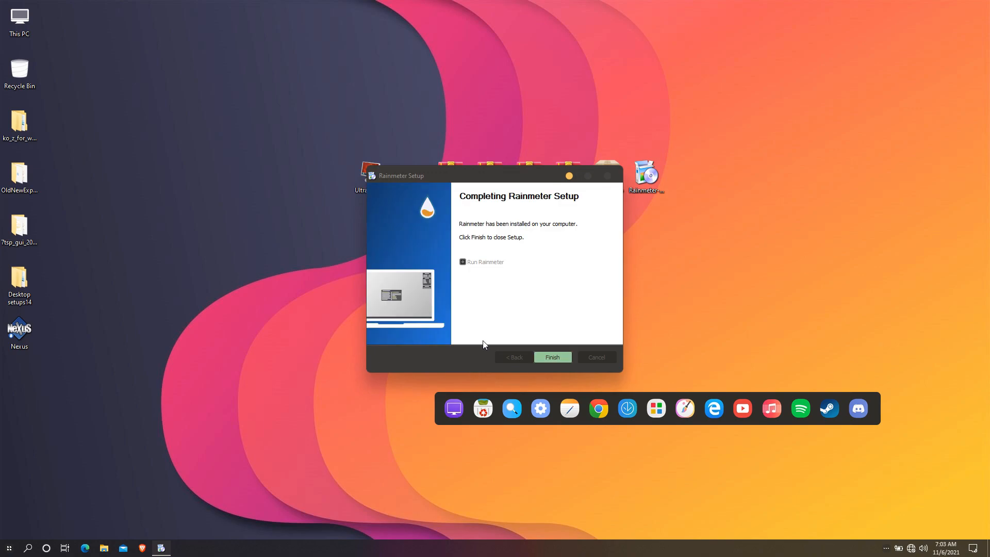
left_click(552, 357)
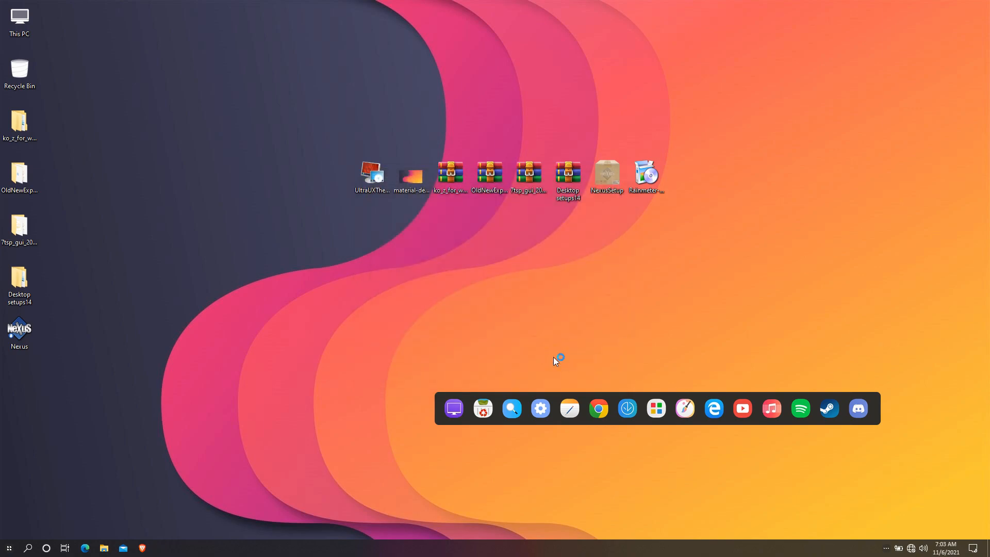
- Unload the default illustro skins from the desktop: Welcome, Disks, System and Clock
right_click(563, 336)
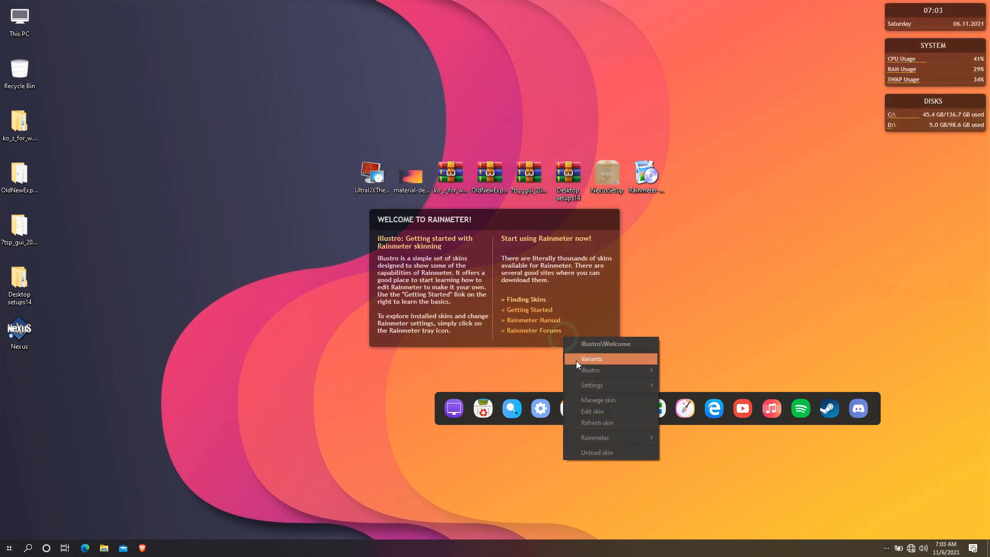
left_click(592, 454)
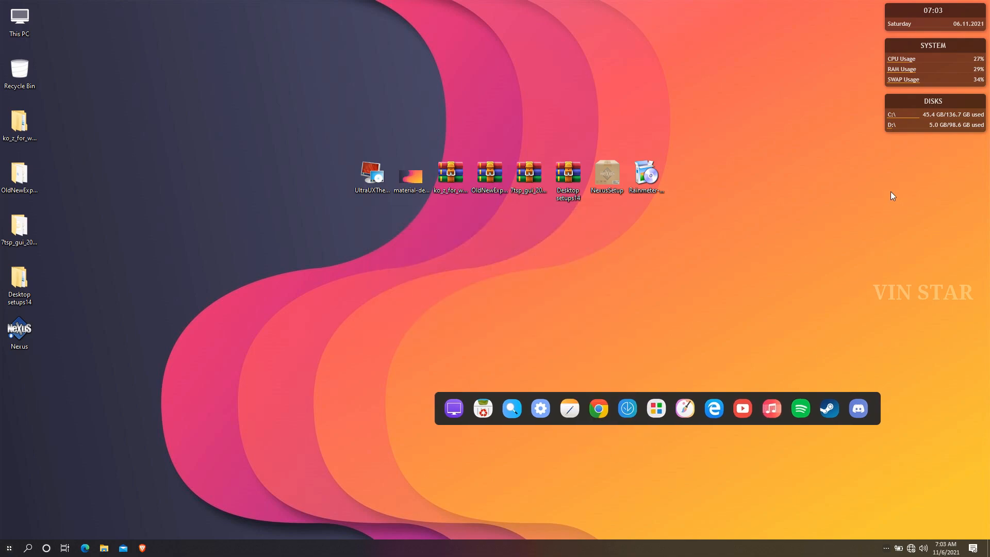
right_click(915, 133)
left_click(933, 243)
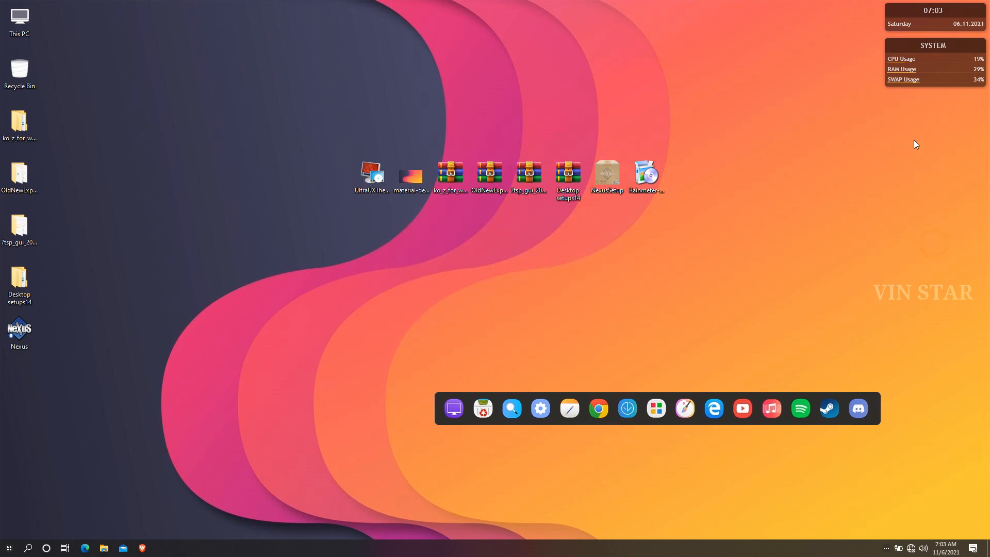
right_click(916, 80)
left_click(924, 189)
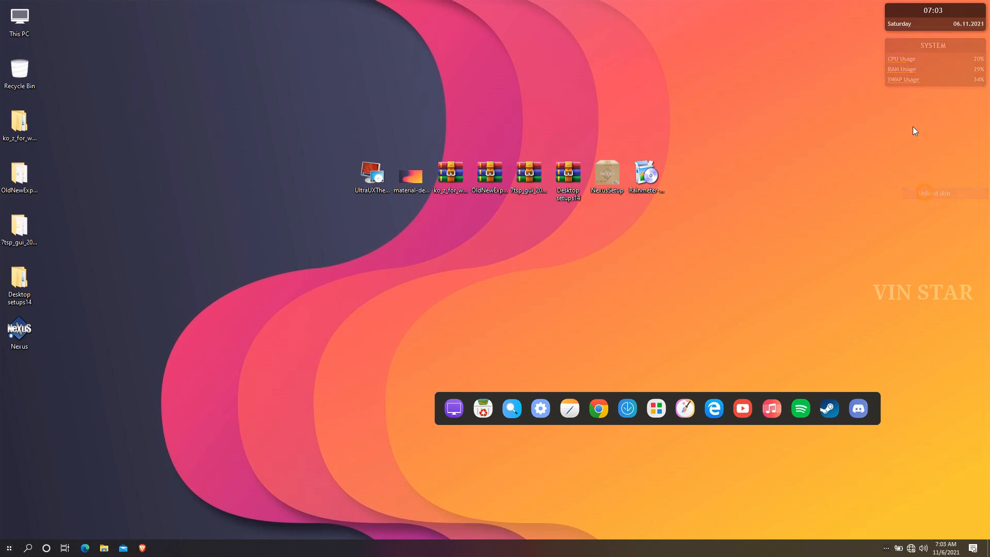
right_click(902, 24)
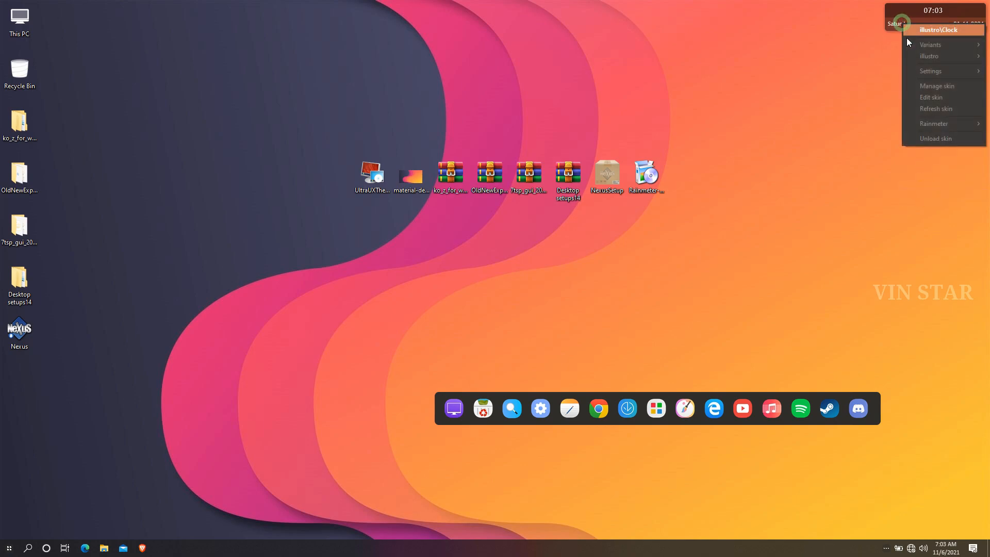
left_click(924, 137)
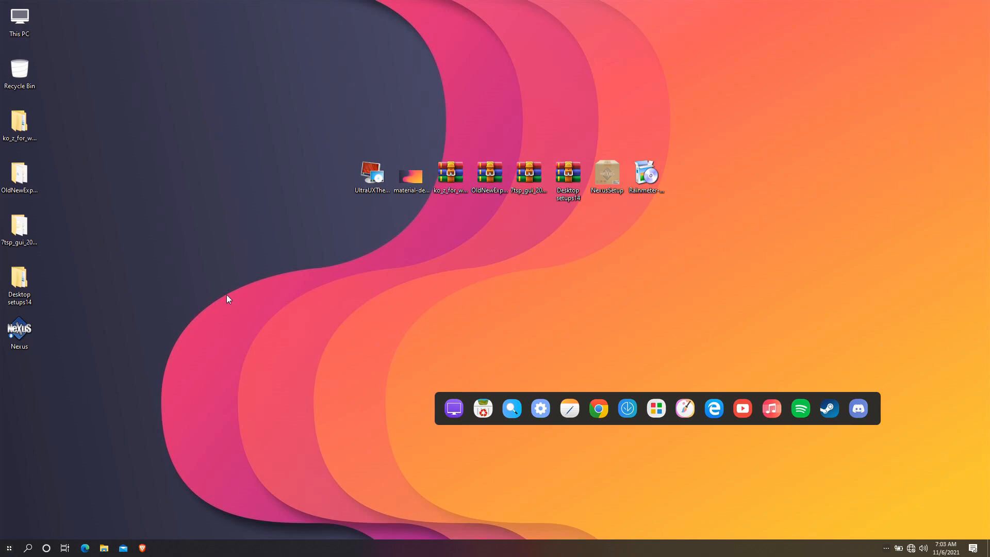
- Install the cantarell_, modena_ and NOSO_ skin packages from Desktop setups14\Desktop setups\Rainmeter skin and close the folder window
double_click(19, 279)
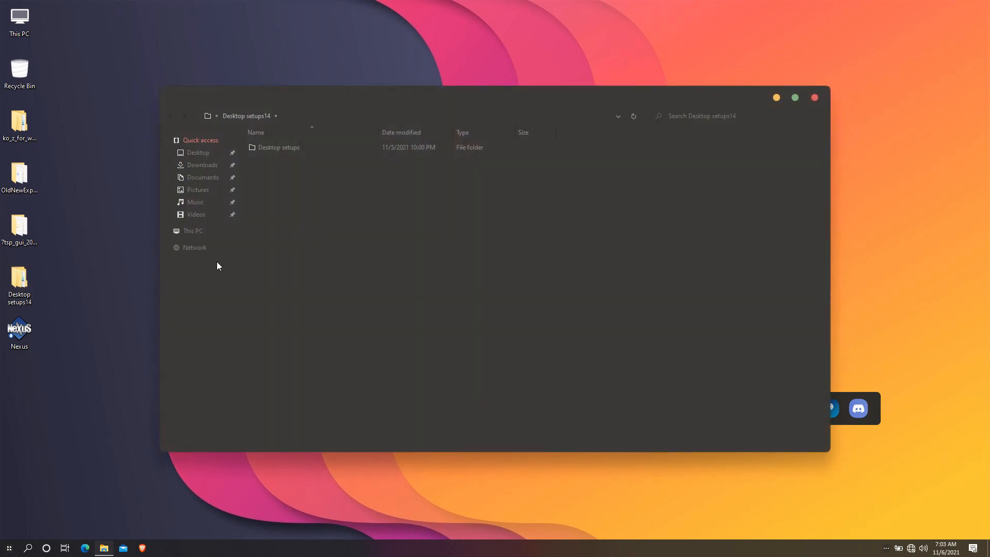
double_click(294, 153)
double_click(311, 160)
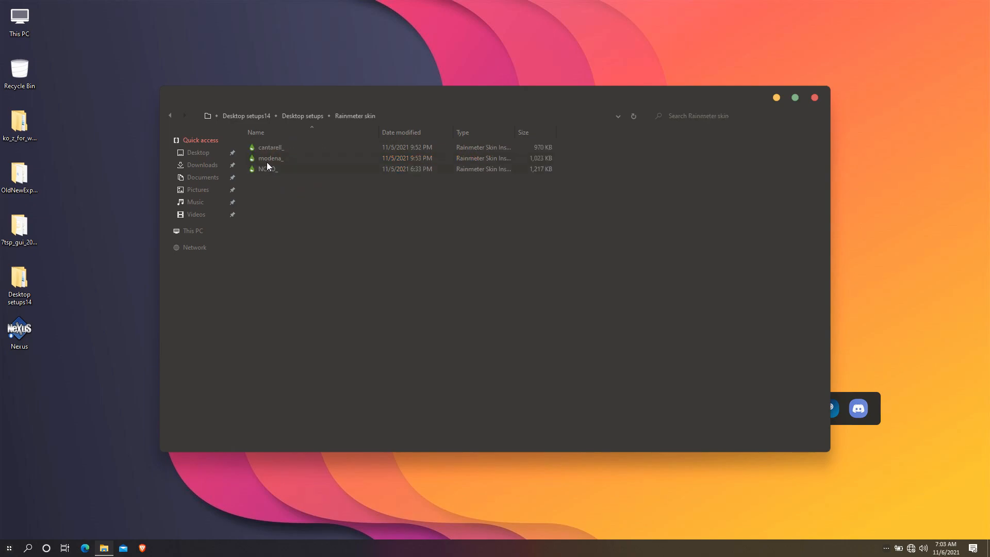
double_click(267, 148)
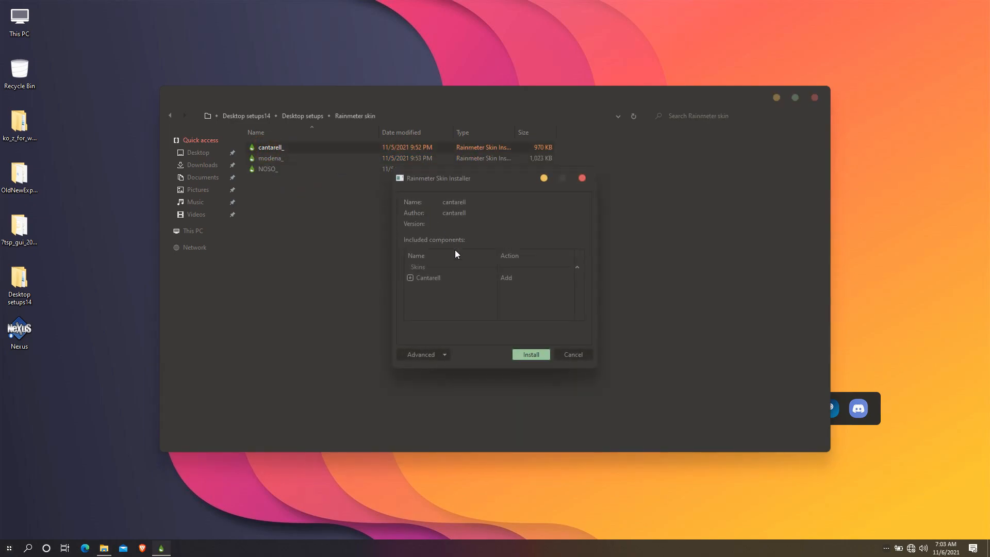
left_click(527, 351)
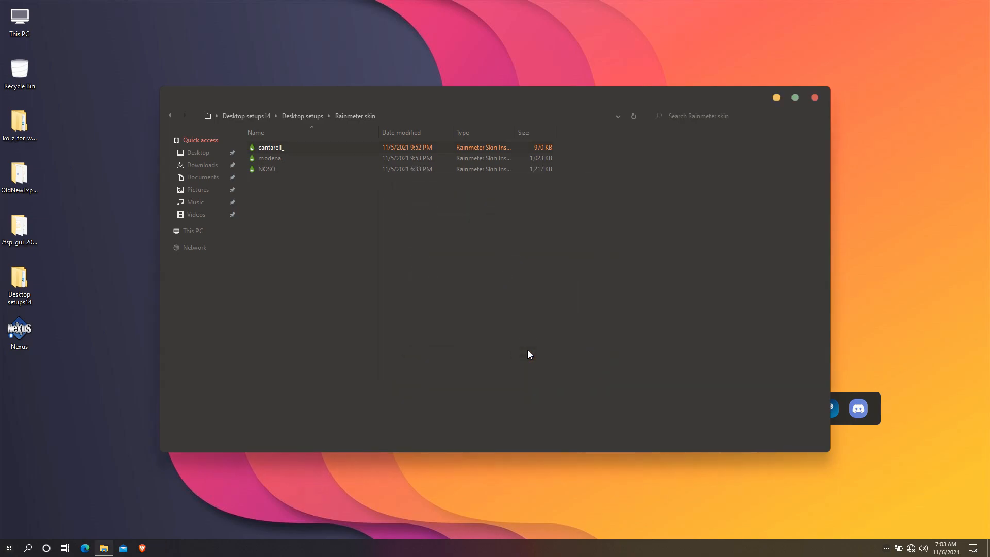
double_click(290, 159)
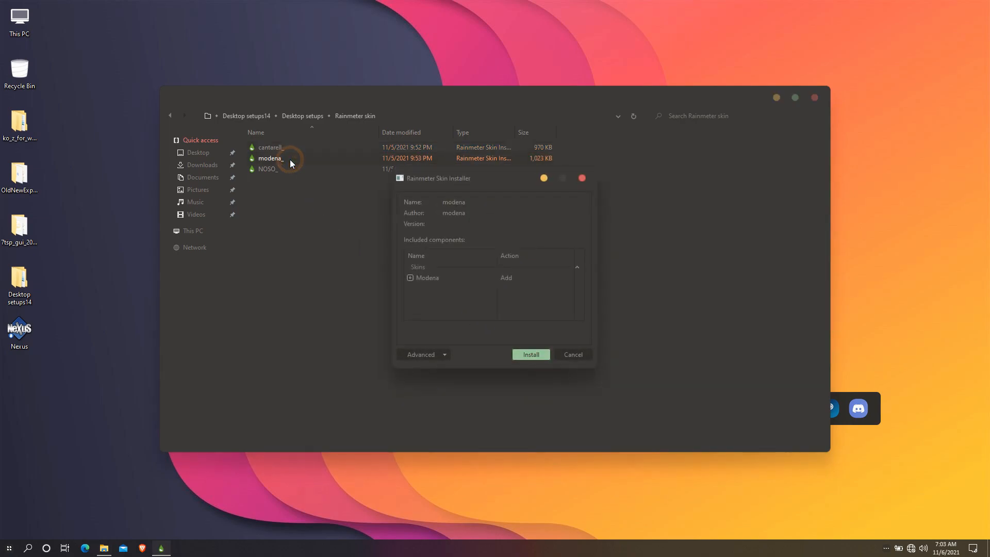
left_click(541, 353)
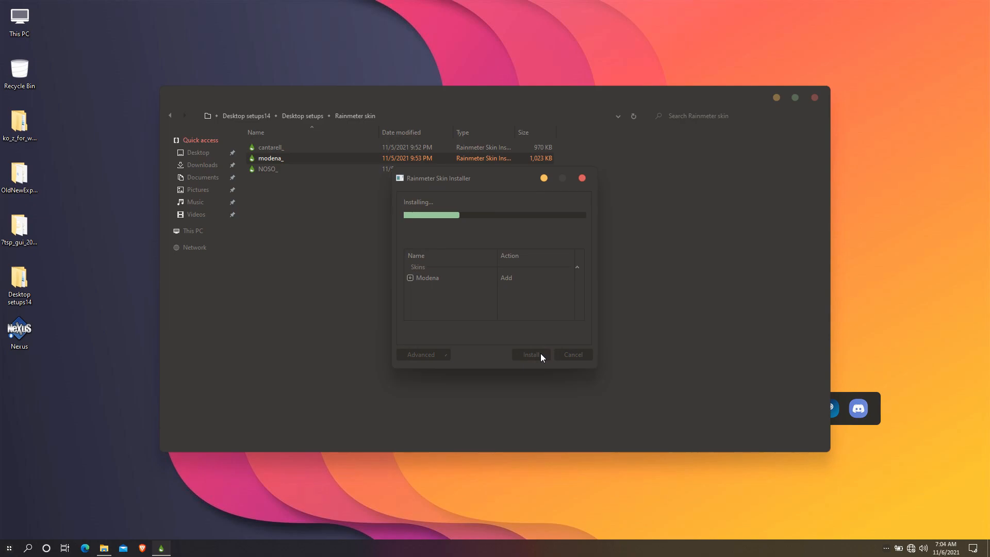
double_click(303, 169)
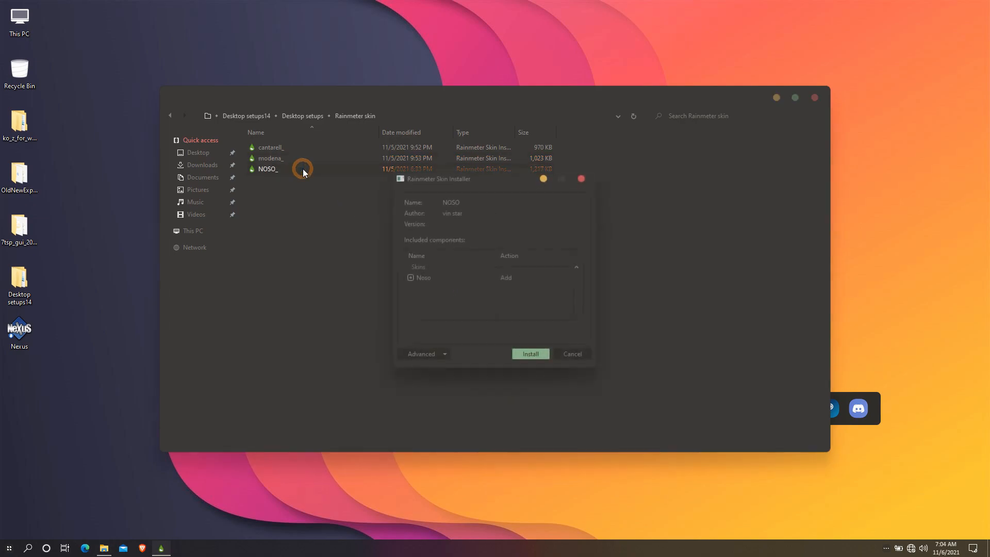
left_click(531, 354)
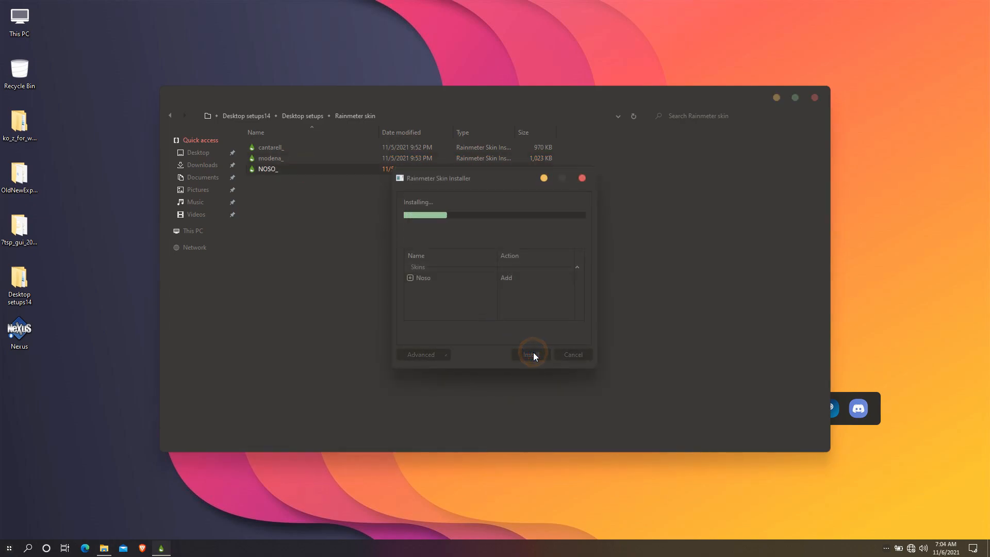
left_click(814, 98)
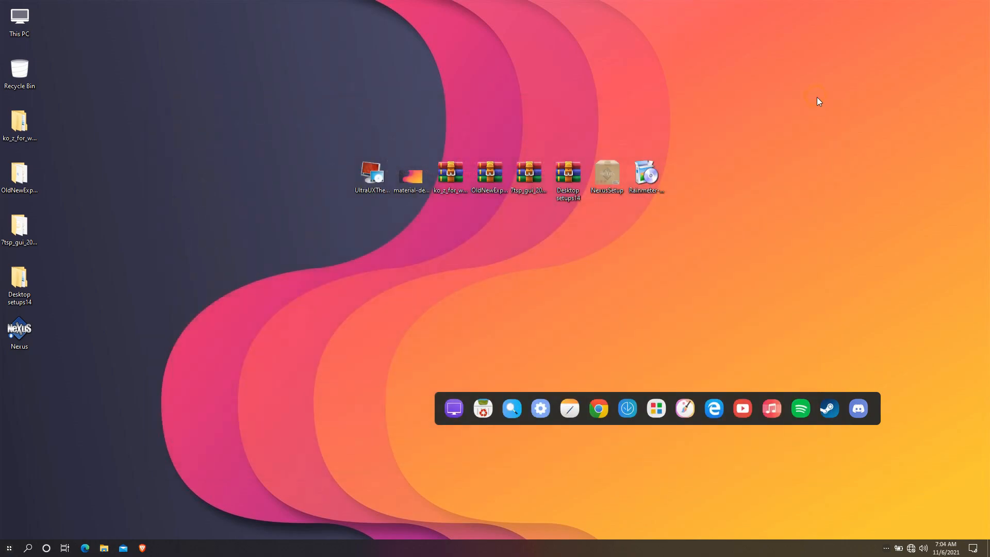
- Open the Manage Rainmeter window from the hidden notification icons
left_click(886, 548)
double_click(866, 528)
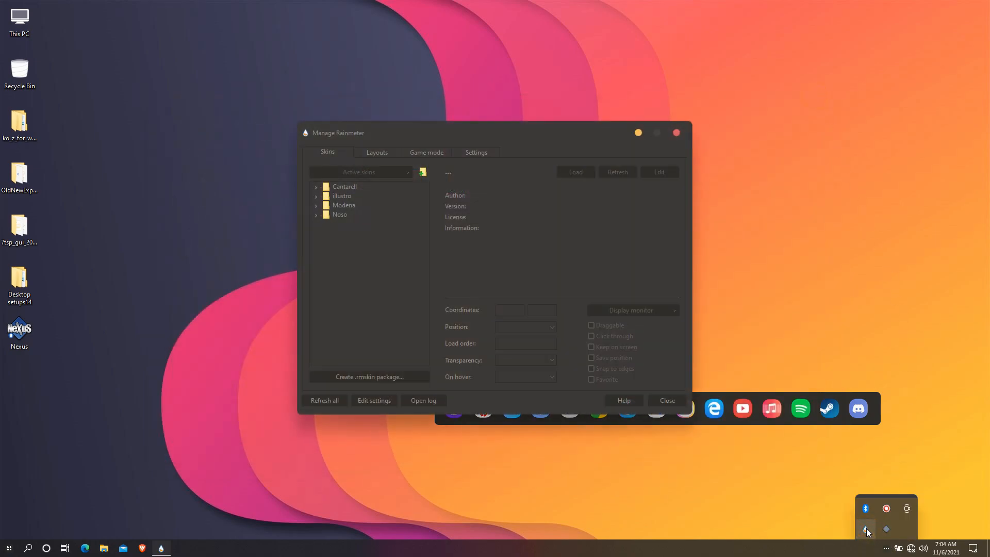
- Turn on automatic hiding of the taskbar in desktop mode and close the taskbar settings
right_click(764, 544)
left_click(773, 533)
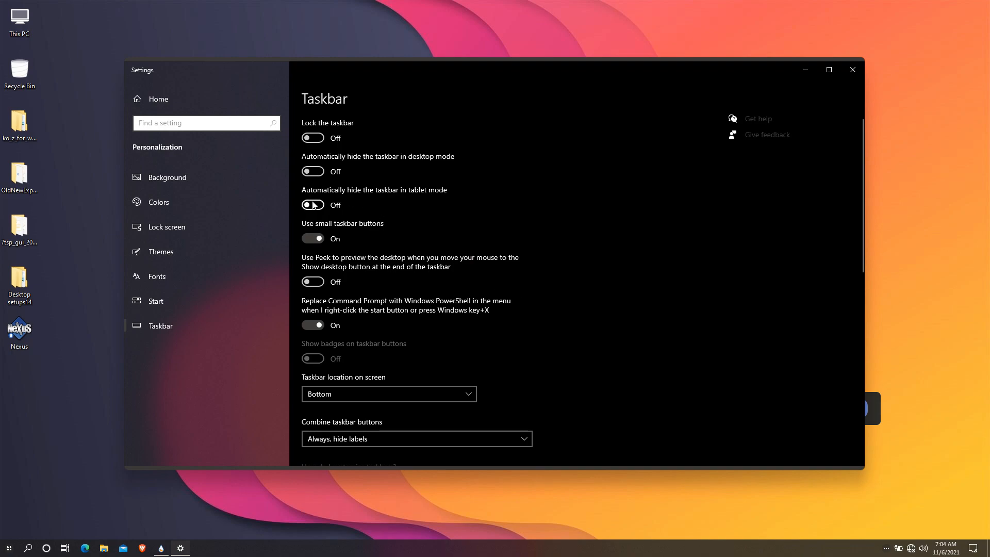
left_click(313, 205)
left_click(313, 205)
left_click(313, 175)
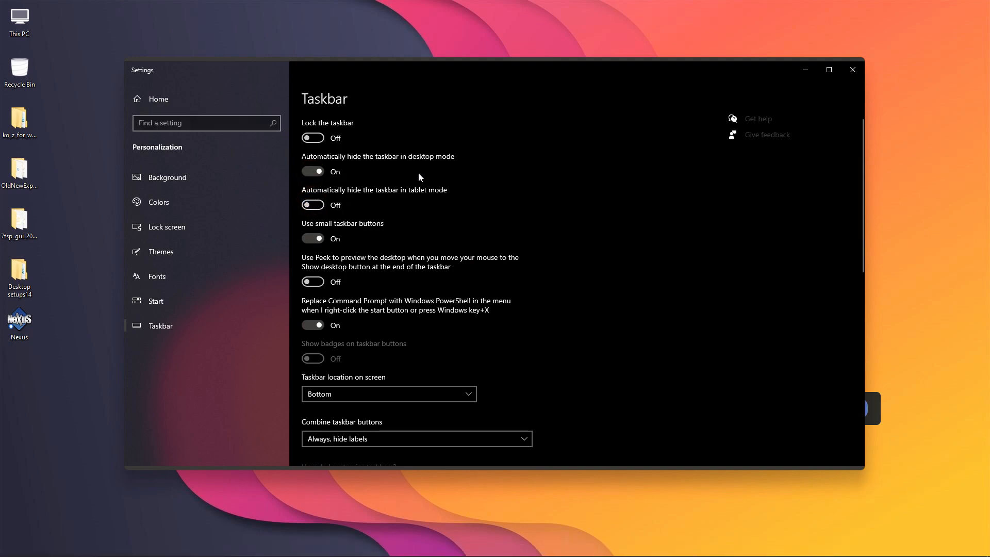
left_click(849, 69)
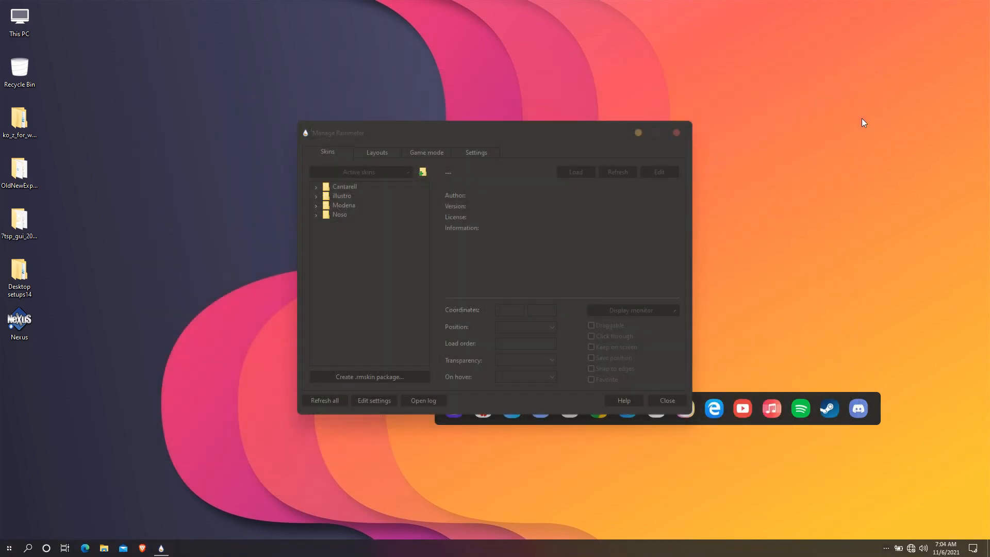
- Hide all desktop icons through the desktop's view options
left_click(344, 188)
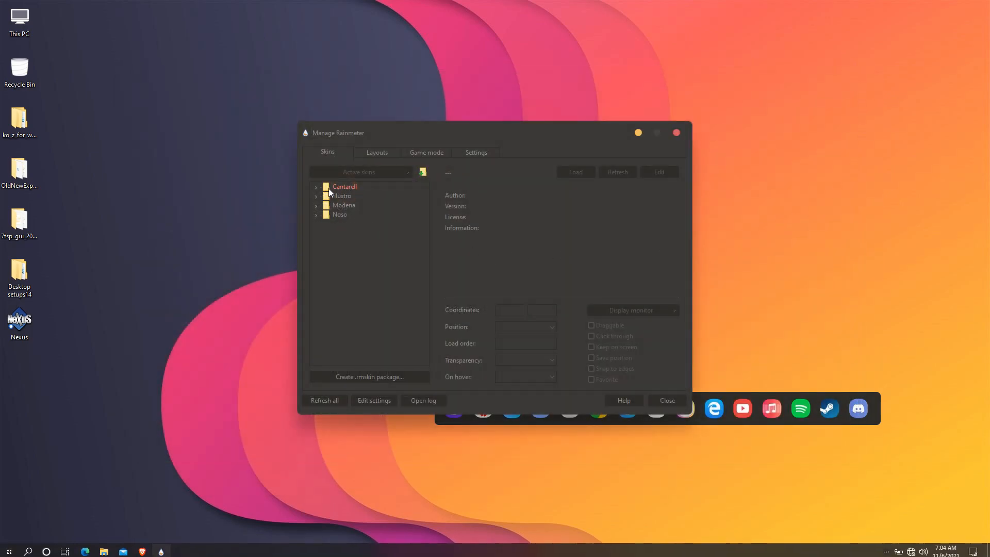
right_click(114, 124)
mouse_move(134, 146)
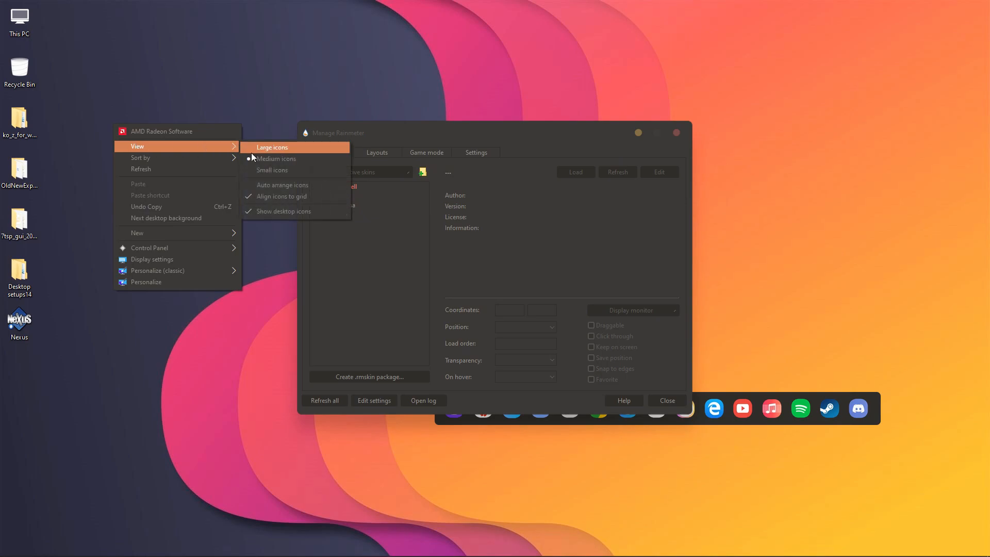
left_click(254, 212)
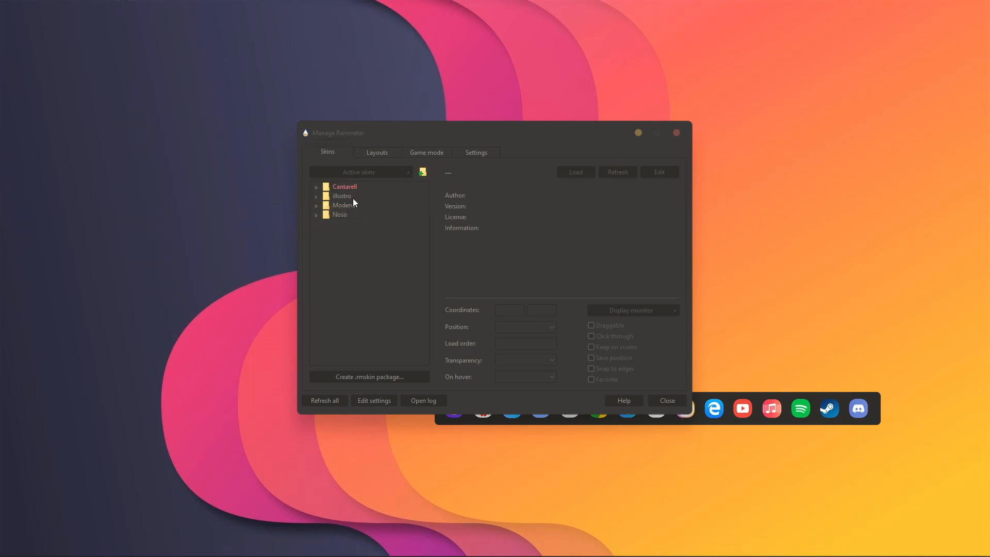
- Load the Noso Time and Date skin and move it slightly inward from the desktop's upper-left corner
left_click(337, 215)
double_click(344, 216)
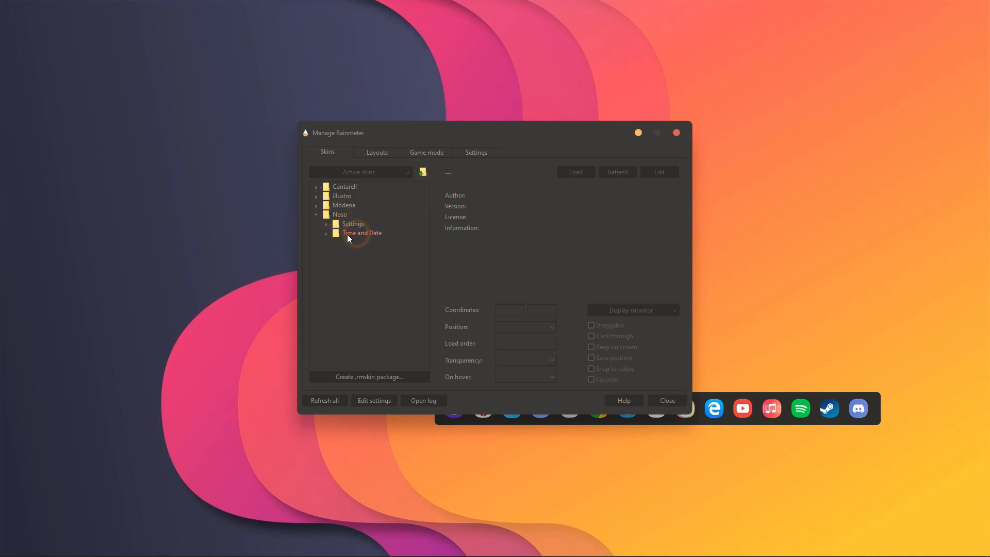
double_click(360, 243)
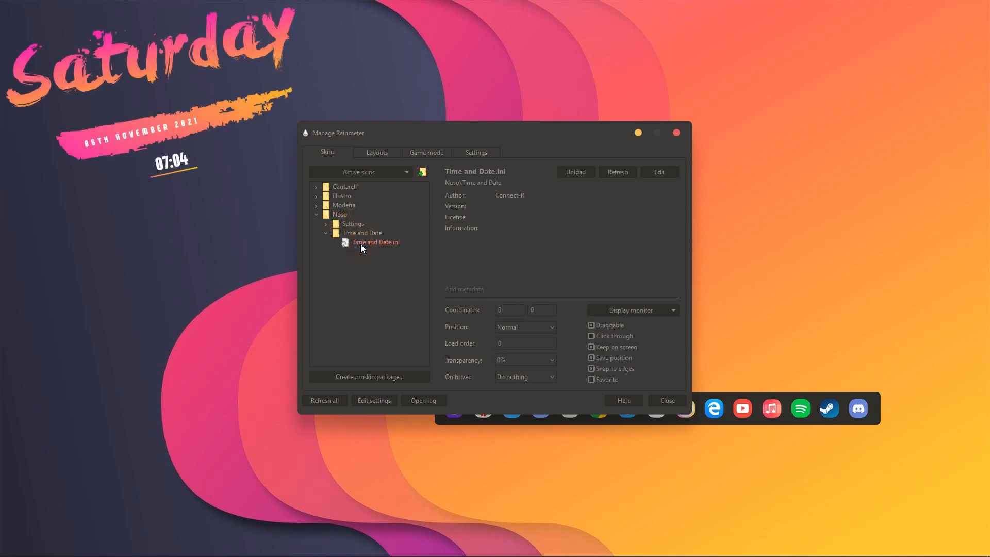
left_click(638, 133)
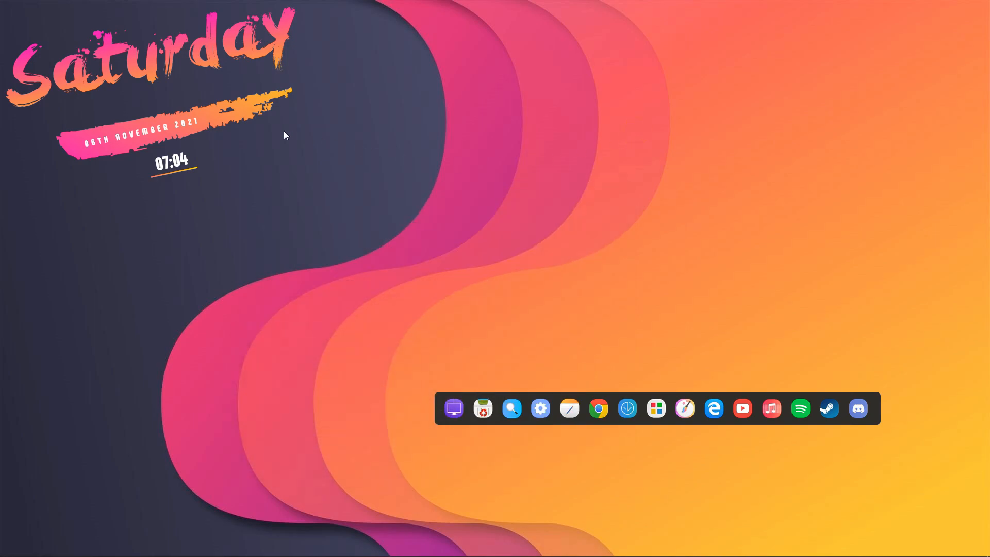
left_click_drag(208, 118, 246, 172)
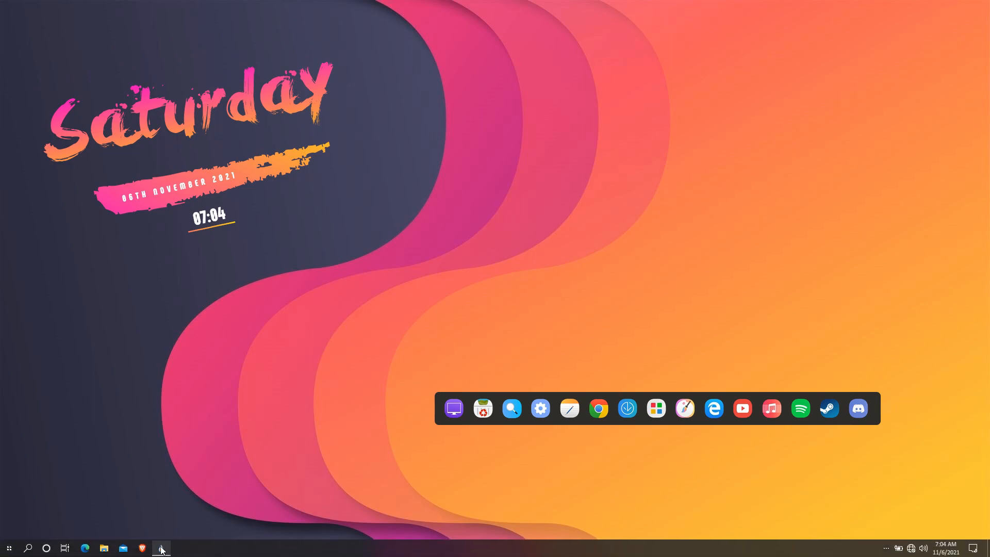
- Load the Cantarell Cpu skin and place it just above the right end of the dock
left_click(162, 548)
double_click(338, 188)
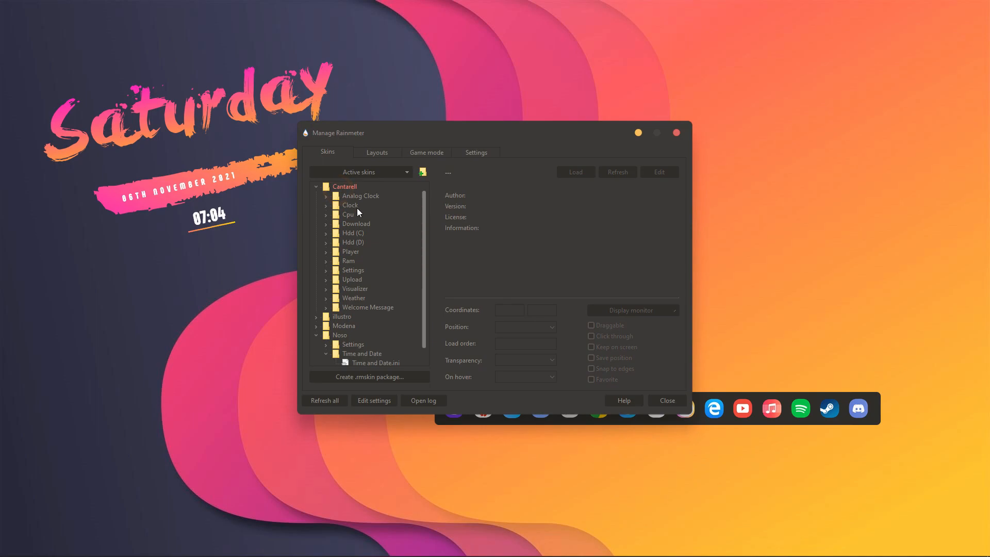
double_click(347, 215)
left_click(361, 224)
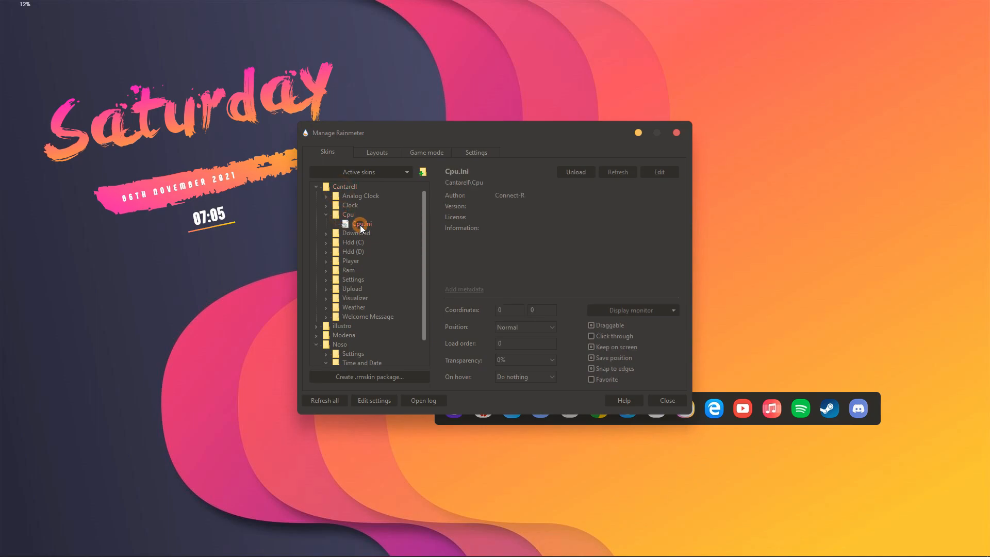
left_click(639, 132)
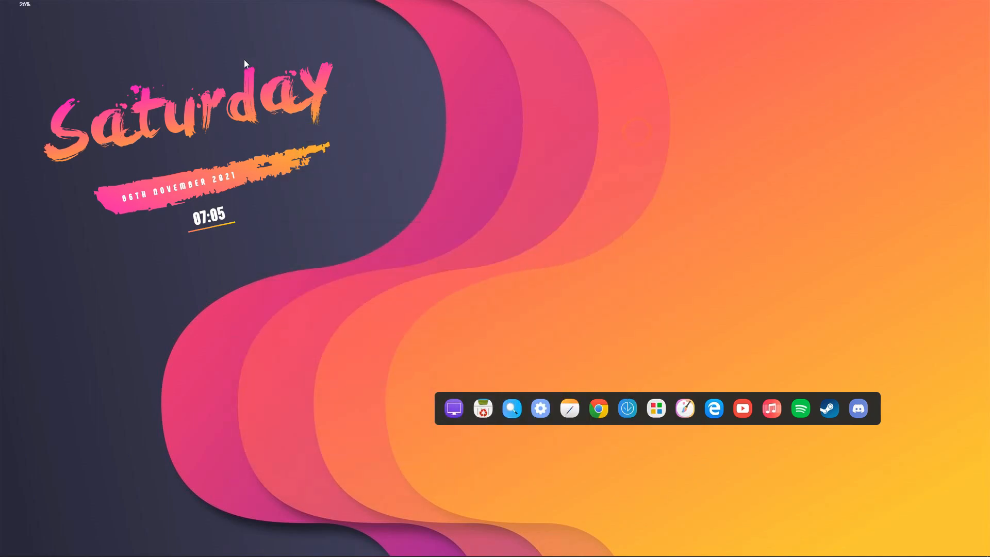
left_click_drag(25, 6, 847, 365)
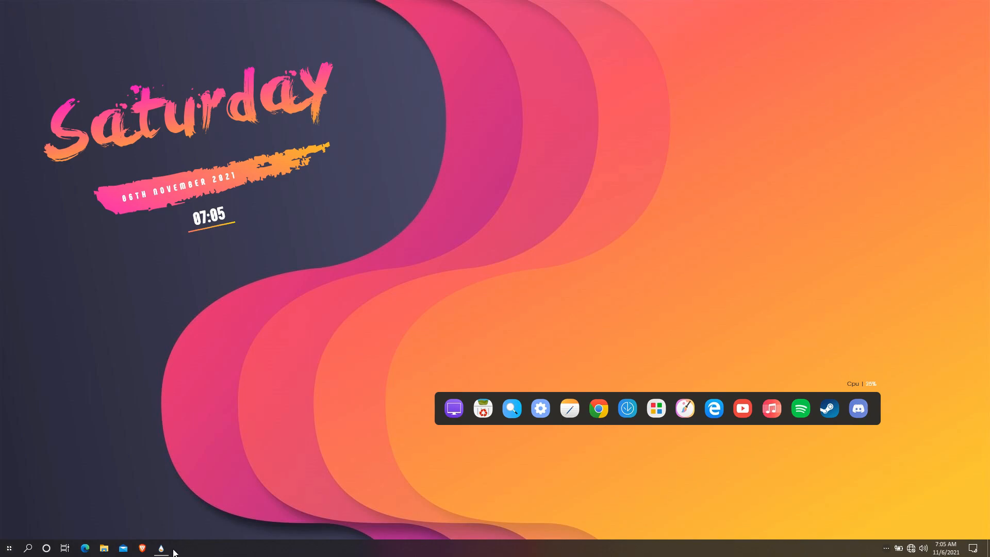
- Load the Cantarell Download, Hdd (C) and Hdd (D) skins
left_click(156, 549)
double_click(354, 235)
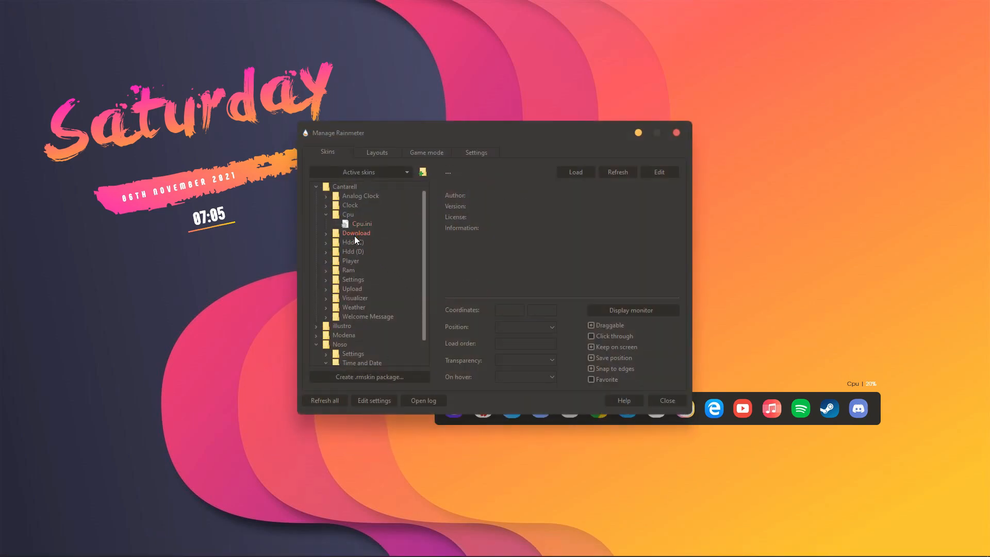
left_click(364, 244)
double_click(356, 252)
left_click(368, 260)
double_click(352, 270)
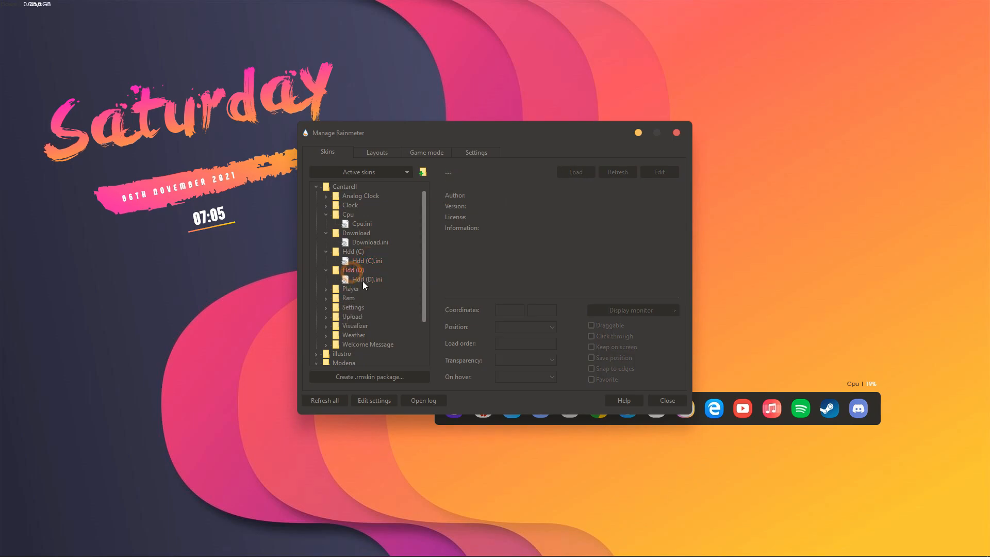
left_click(363, 281)
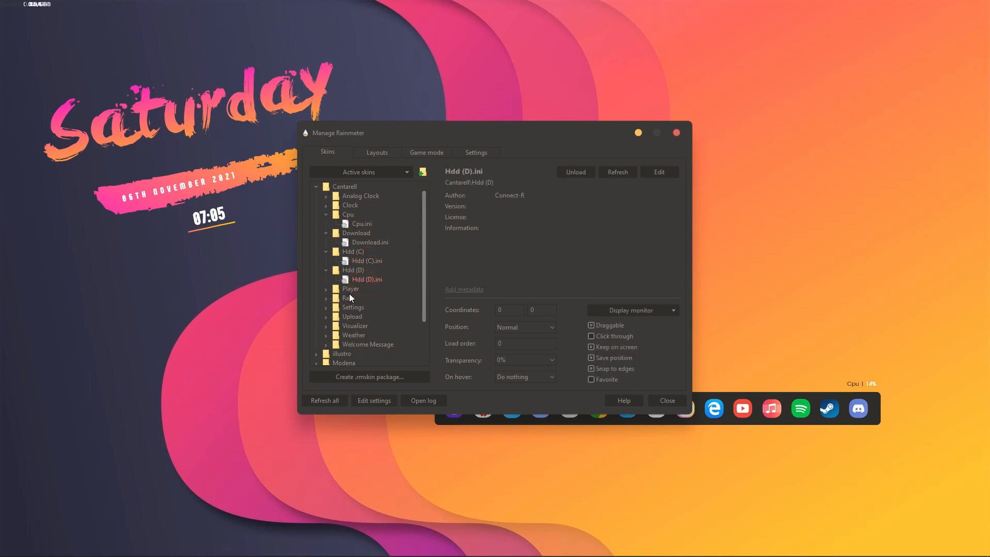
- Load the Cantarell Player, Ram and Upload skins
scroll(351, 298, "down", 2)
left_click(346, 247)
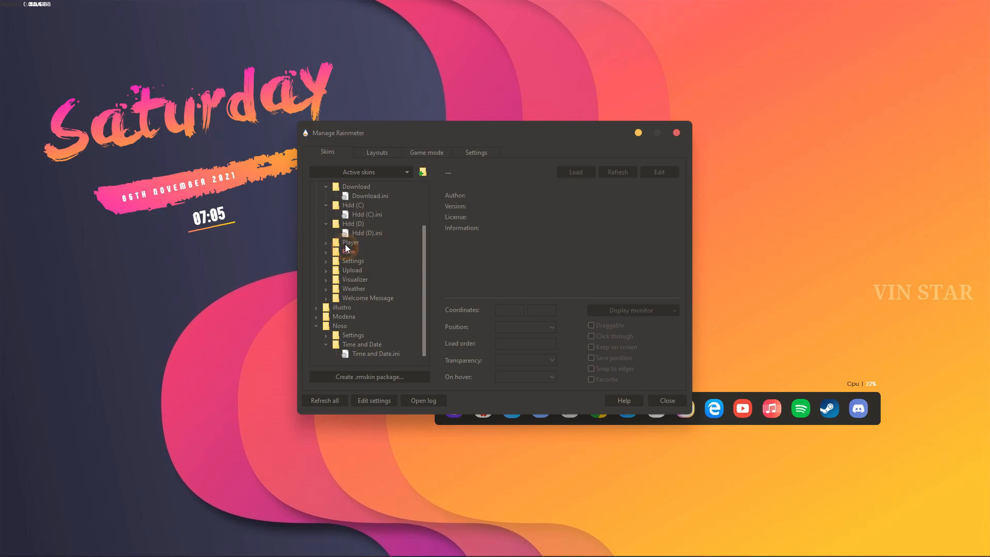
double_click(345, 243)
left_click(353, 252)
left_click(349, 269)
double_click(353, 261)
left_click(354, 270)
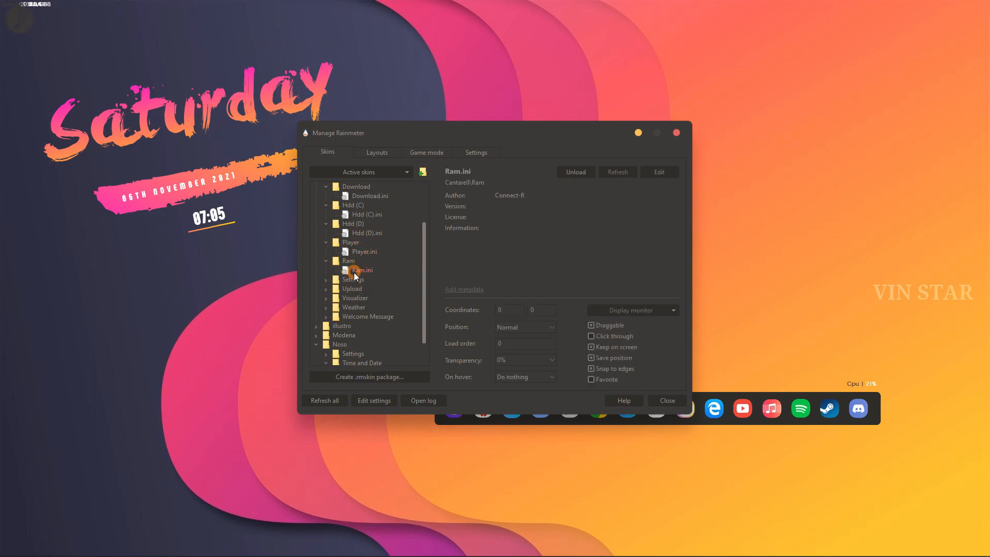
double_click(352, 290)
left_click(360, 298)
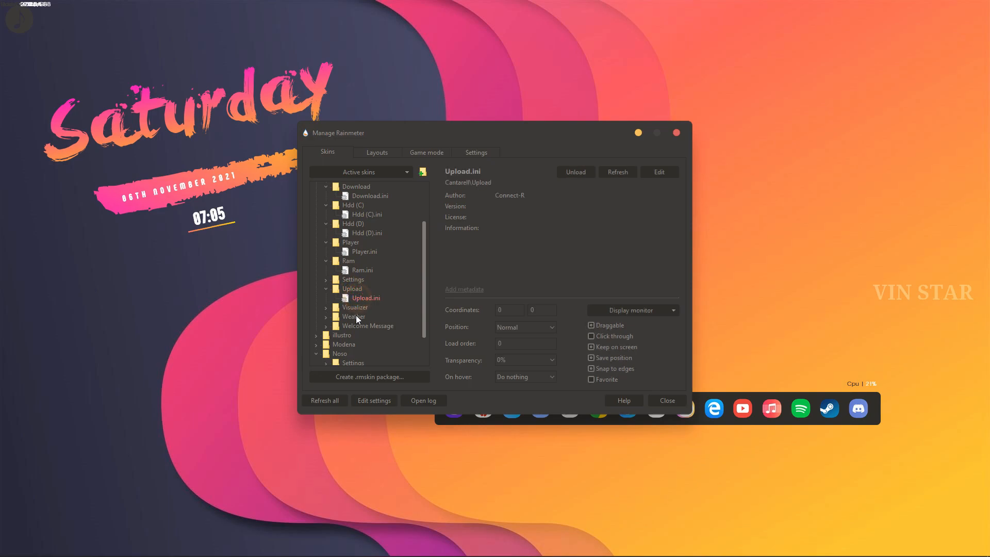
left_click(357, 315)
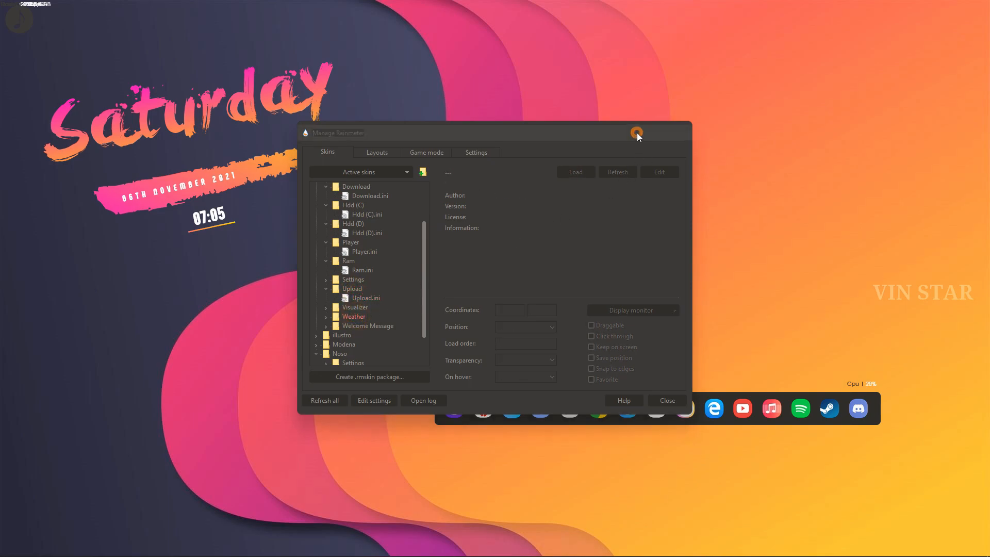
- Arrange the Player beside the dock's right end, Upload and Ram beside Cpu, and Hdd (C), Hdd (D) and Download above its left end
left_click(638, 133)
left_click_drag(15, 26, 890, 413)
left_click_drag(27, 6, 788, 382)
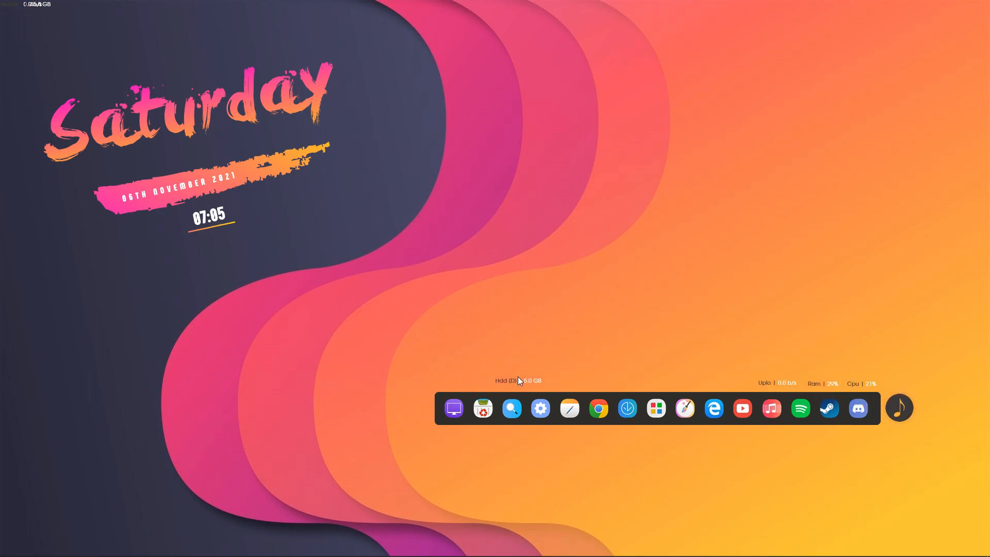
left_click_drag(582, 385, 527, 382)
left_click_drag(480, 384, 480, 381)
left_click_drag(859, 385, 858, 385)
left_click_drag(901, 409, 903, 413)
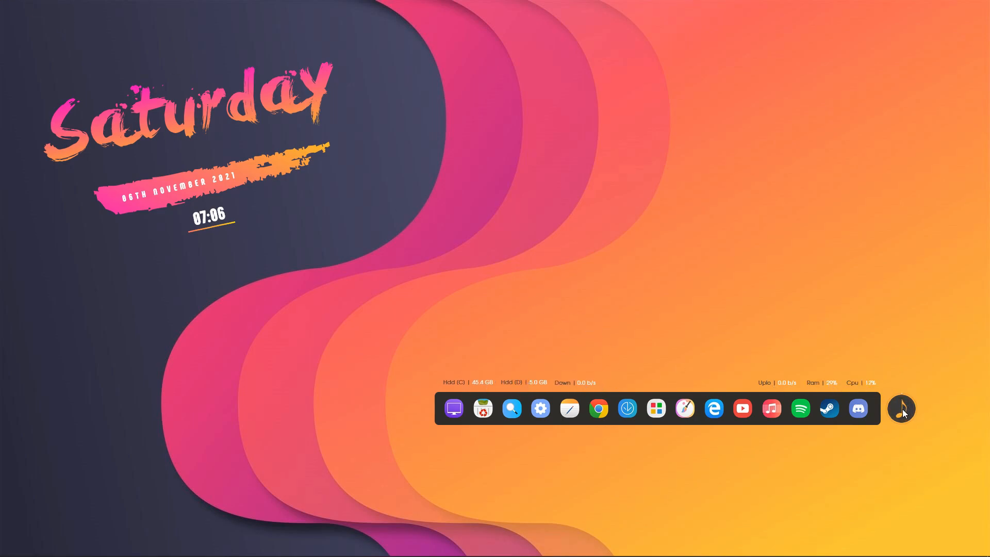
- Load the Modena Links skin and place it centred below the dock, at about X 895, Y 823
left_click(166, 547)
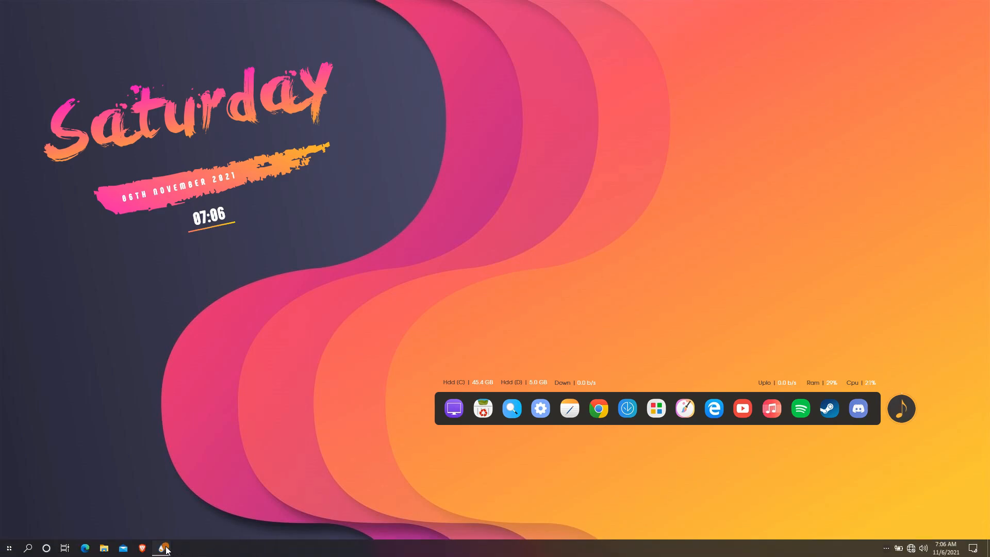
scroll(384, 325, "down", 1)
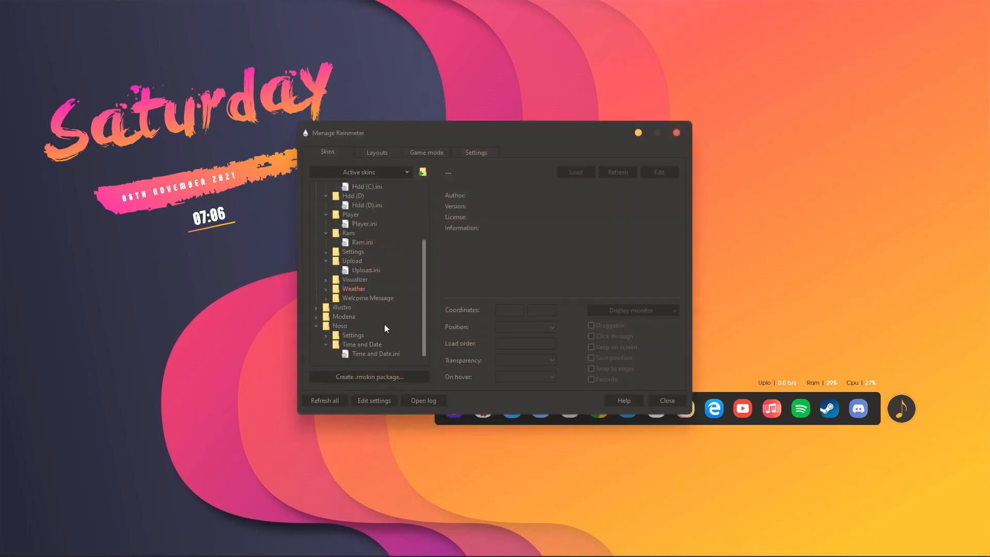
double_click(335, 318)
double_click(345, 307)
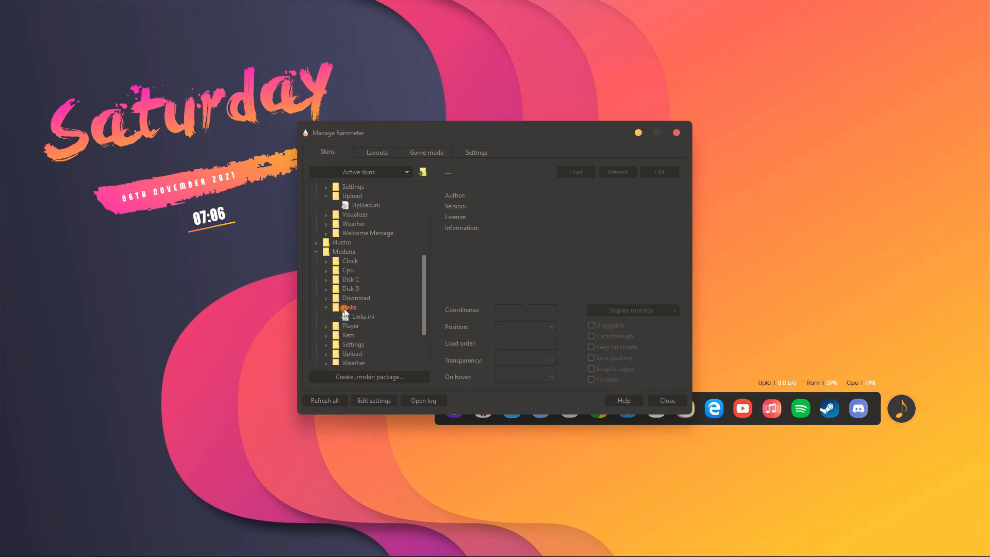
left_click(362, 318)
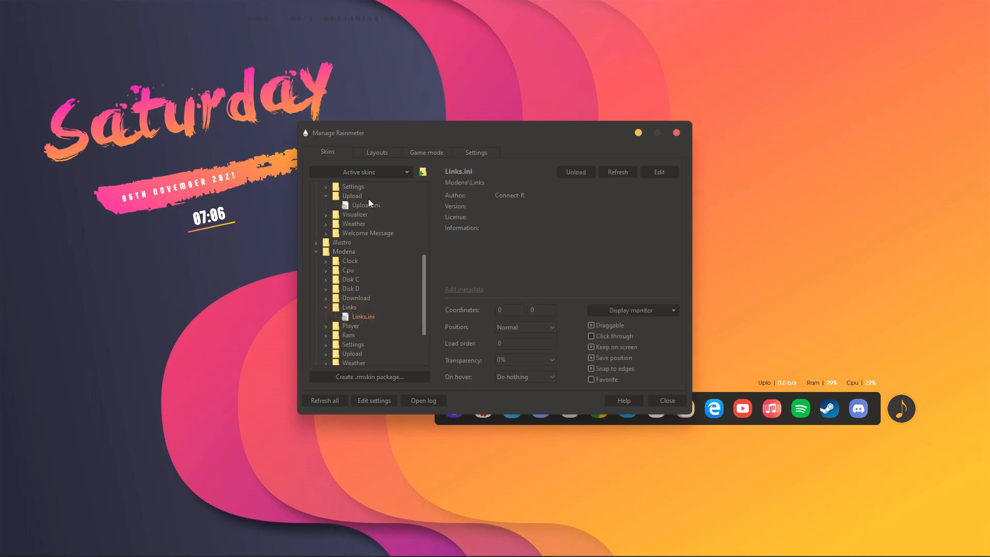
left_click_drag(289, 19, 752, 443)
- Load the Cantarell Visualizer skin and place it centred above the dock's readouts, at about X 1006, Y 491
scroll(359, 344, "down", 1)
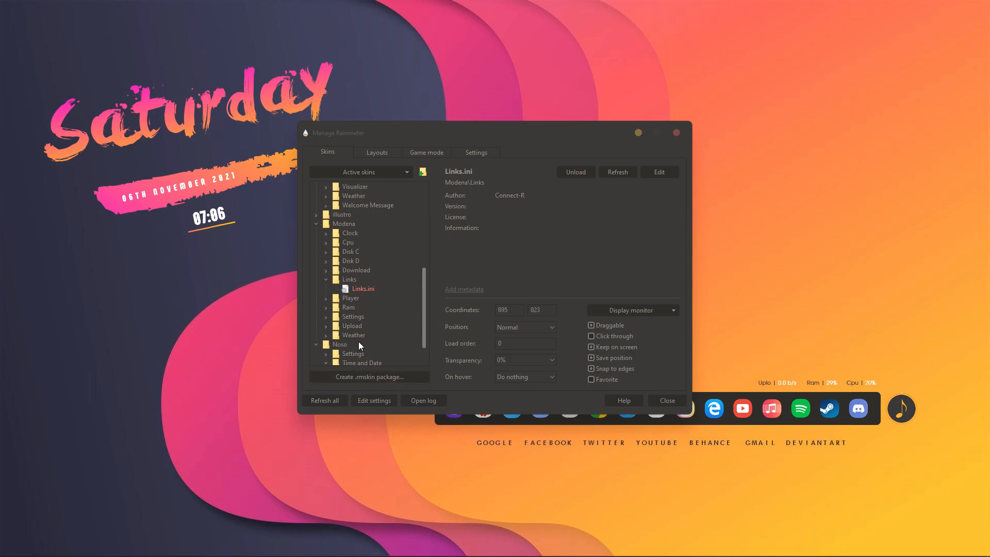
scroll(357, 341, "up", 2)
left_click(359, 244)
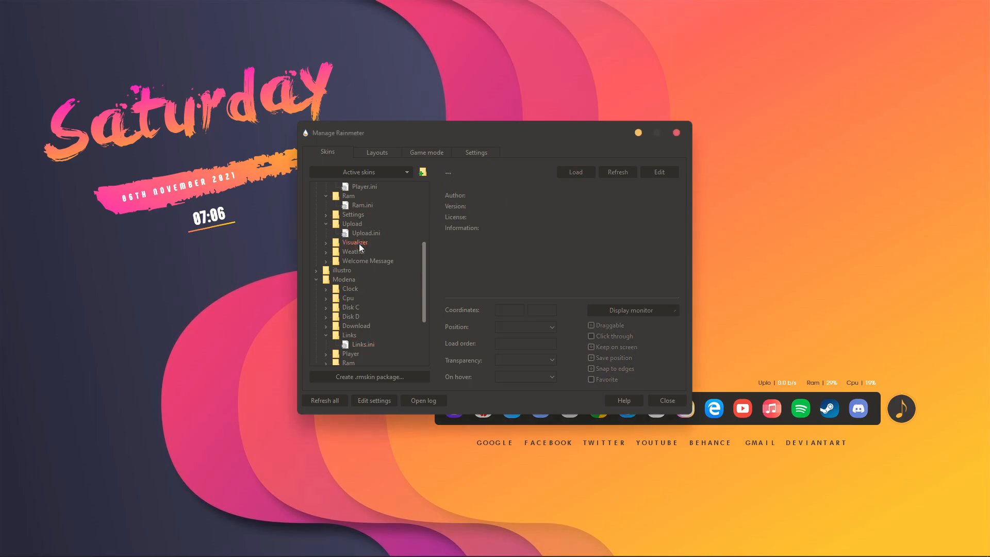
double_click(356, 251)
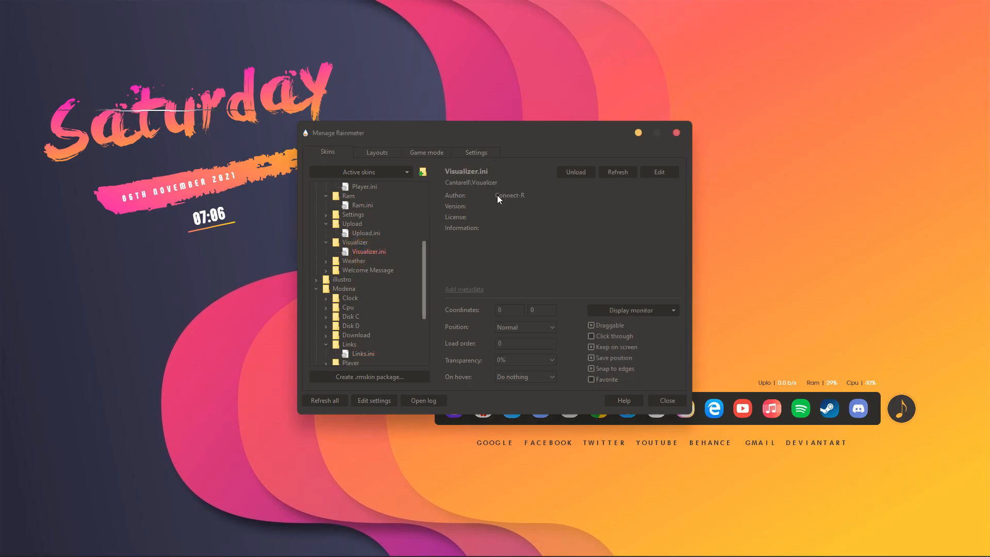
left_click(638, 132)
left_click_drag(180, 111, 698, 361)
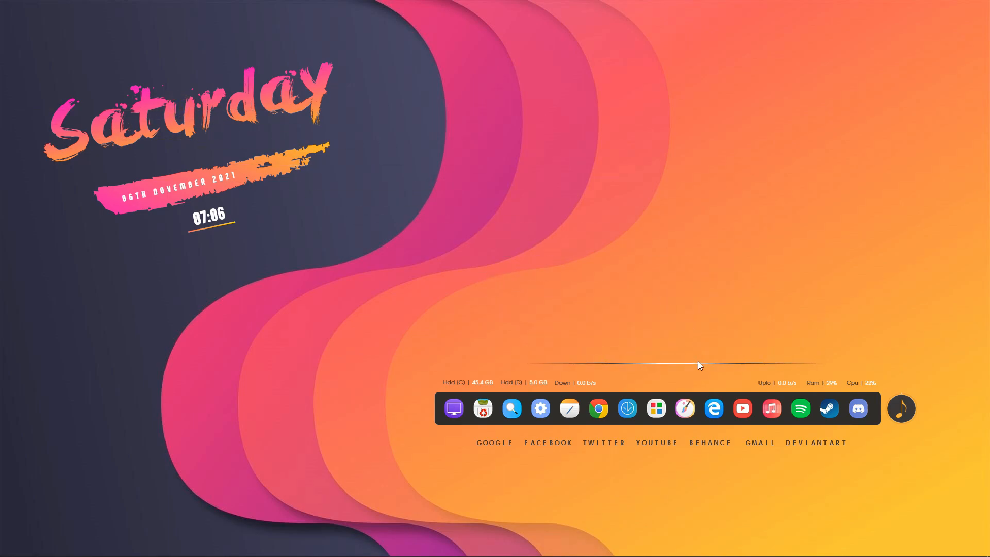
- Load the Cantarell Welcome Message skin and place it below the dock's right end, at about X 1591, Y 915
mouse_move(233, 555)
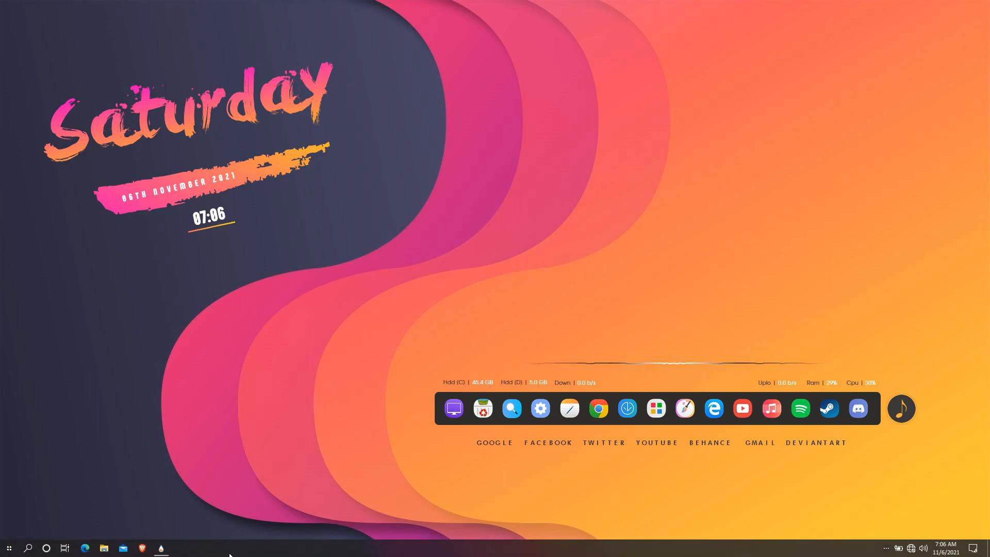
left_click(160, 548)
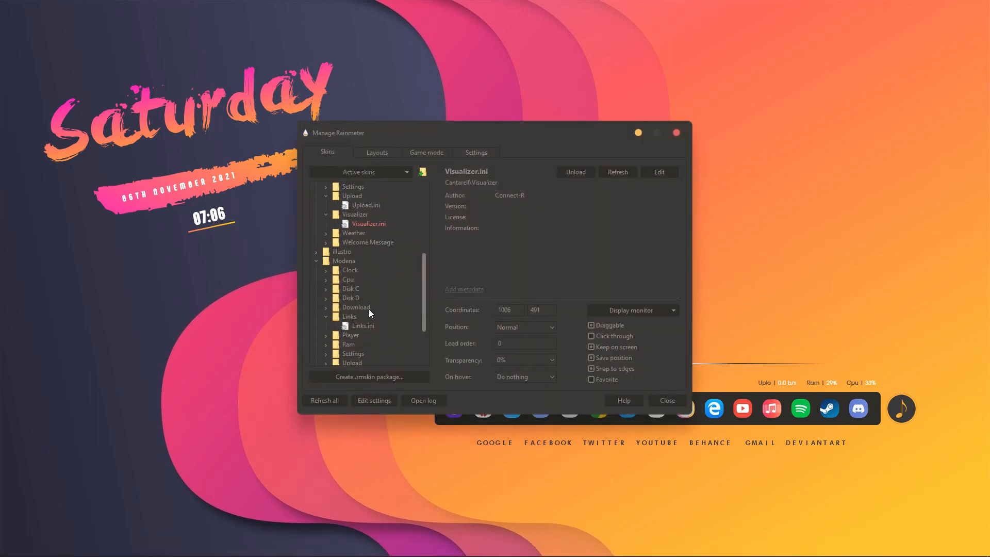
scroll(369, 309, "up", 2)
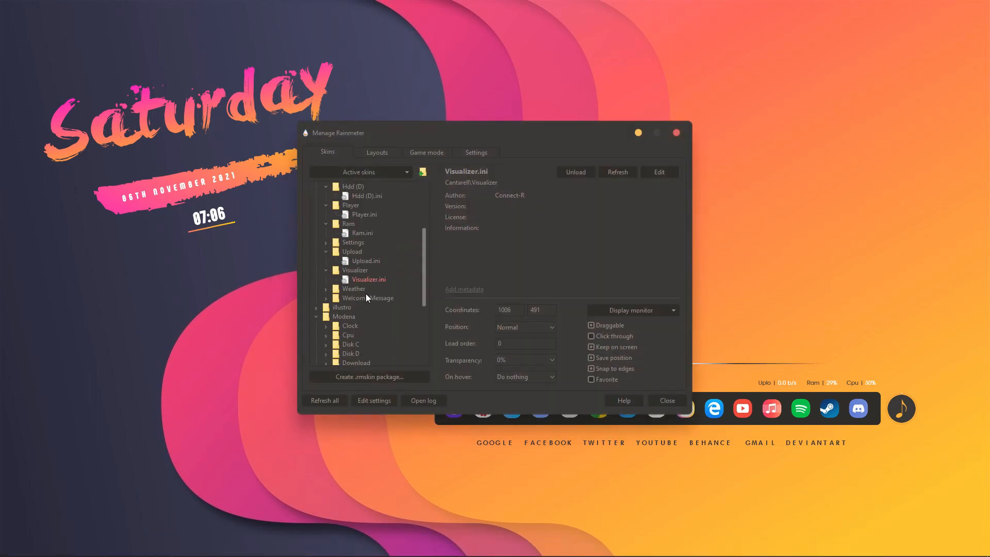
double_click(366, 299)
double_click(376, 307)
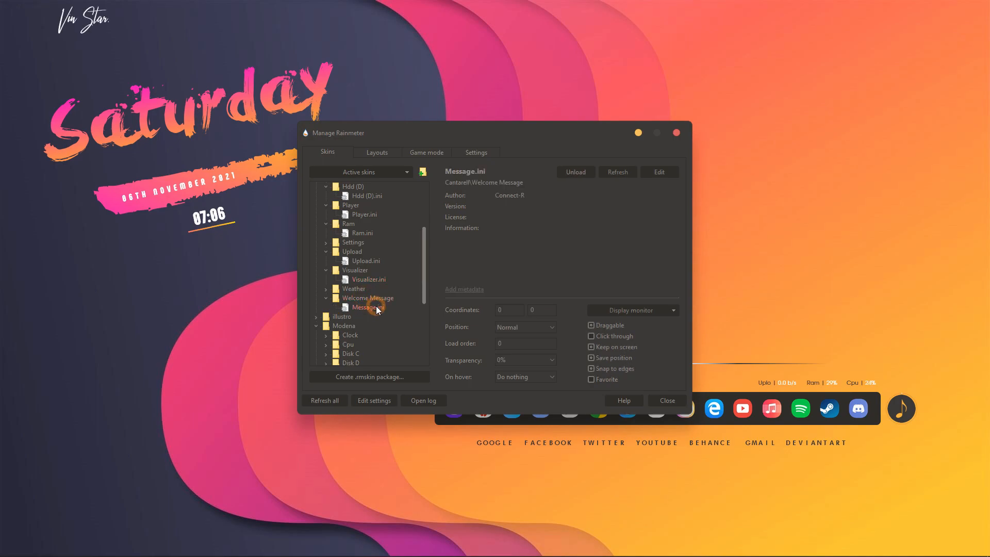
left_click(637, 133)
left_click_drag(102, 36, 898, 488)
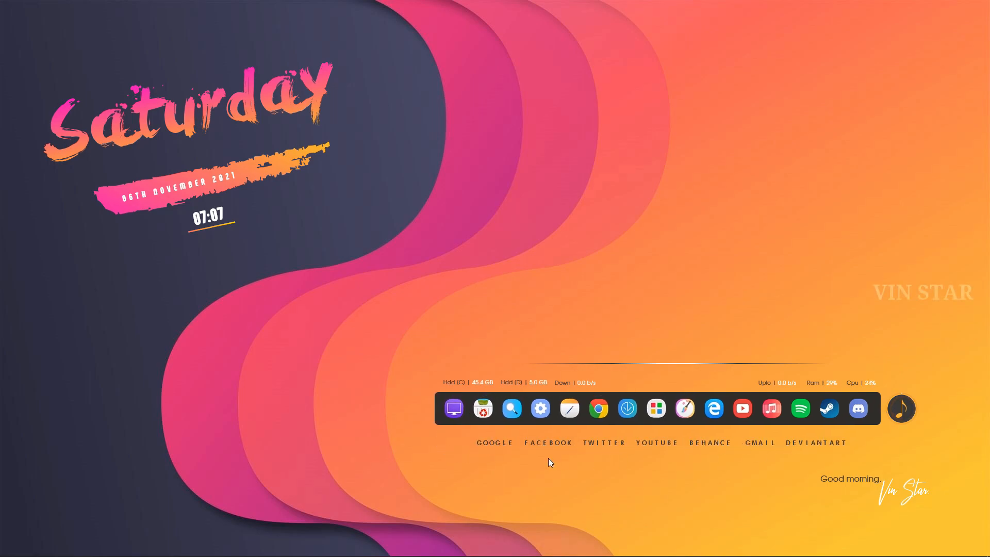
- Reopen the Rainmeter skin manager and load the Settings.ini skin from the Cantarell suite
mouse_move(387, 556)
left_click(161, 548)
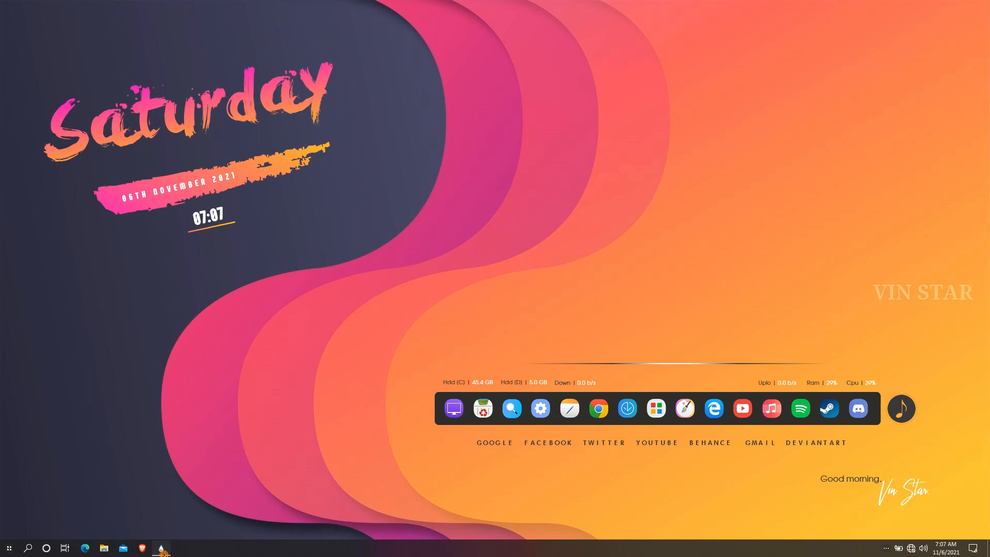
scroll(376, 280, "up", 1)
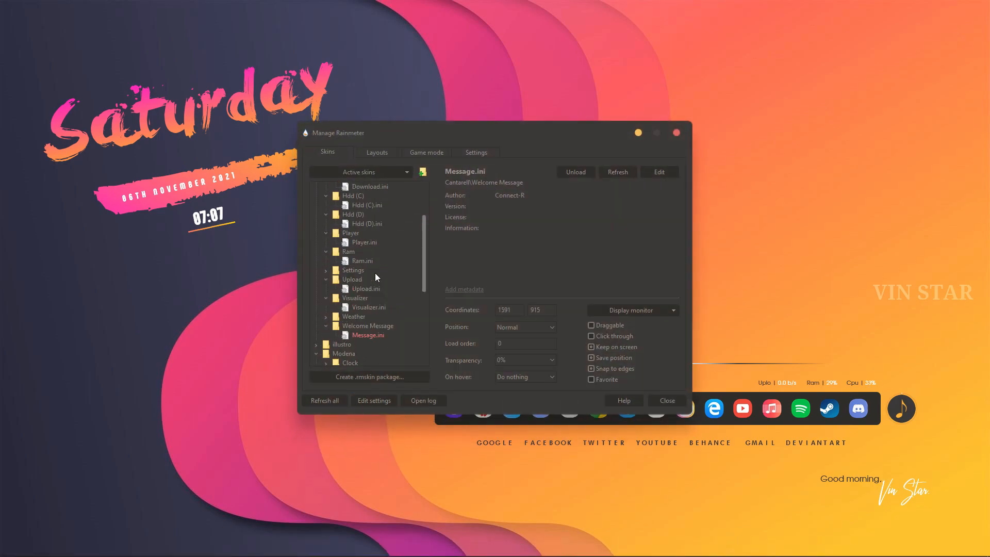
scroll(376, 276, "up", 2)
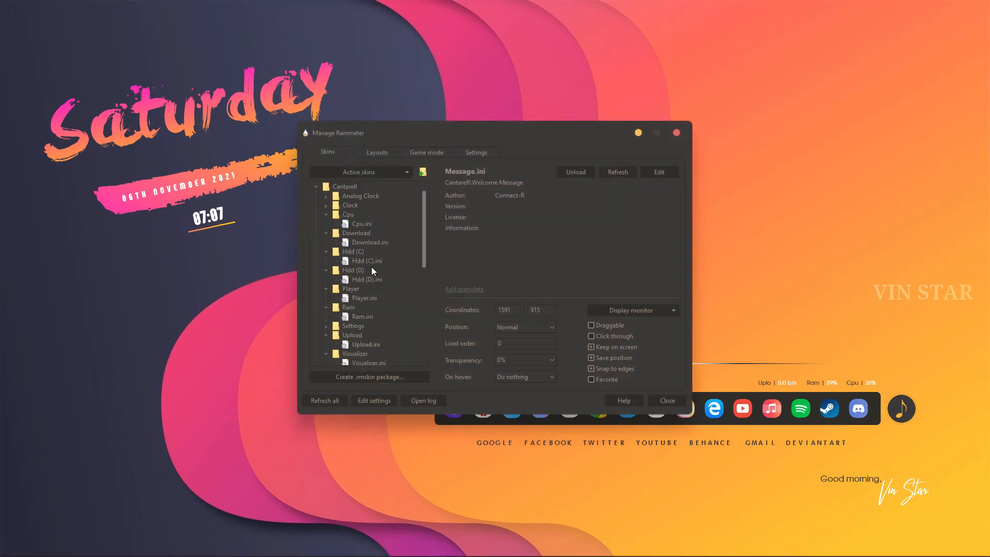
left_click(346, 187)
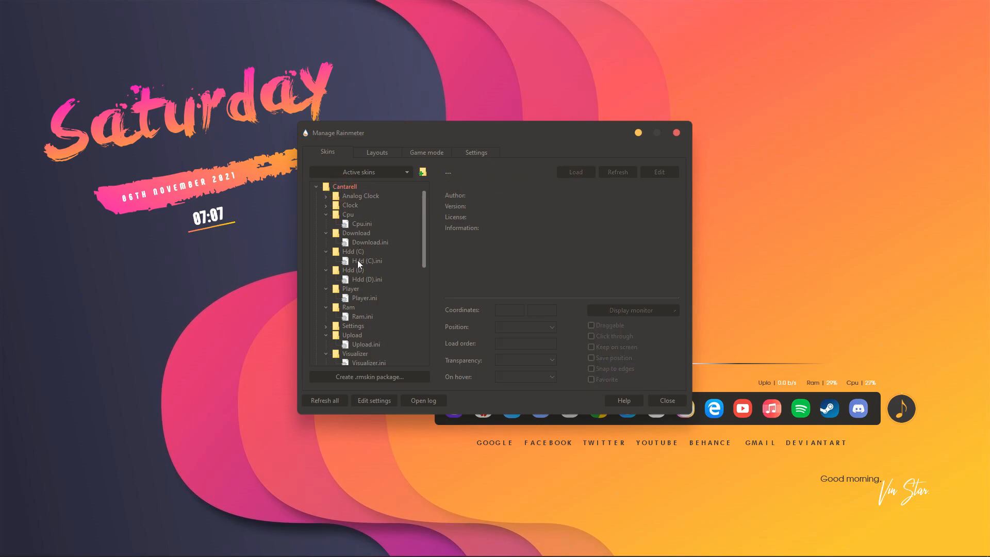
double_click(355, 330)
left_click(362, 336)
double_click(363, 336)
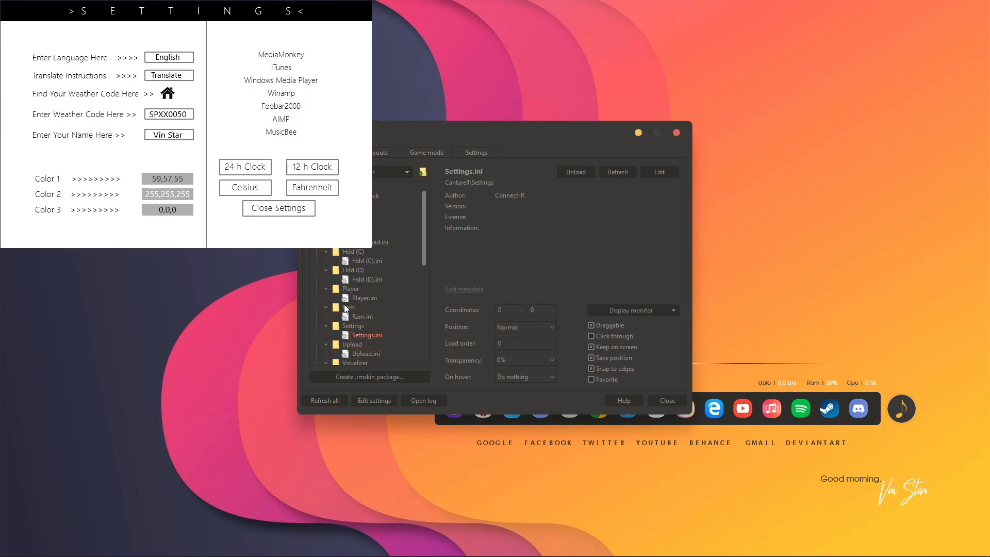
- Choose Windows Media Player as the Cantarell music player and close both the settings skin and the Rainmeter manager
left_click(278, 84)
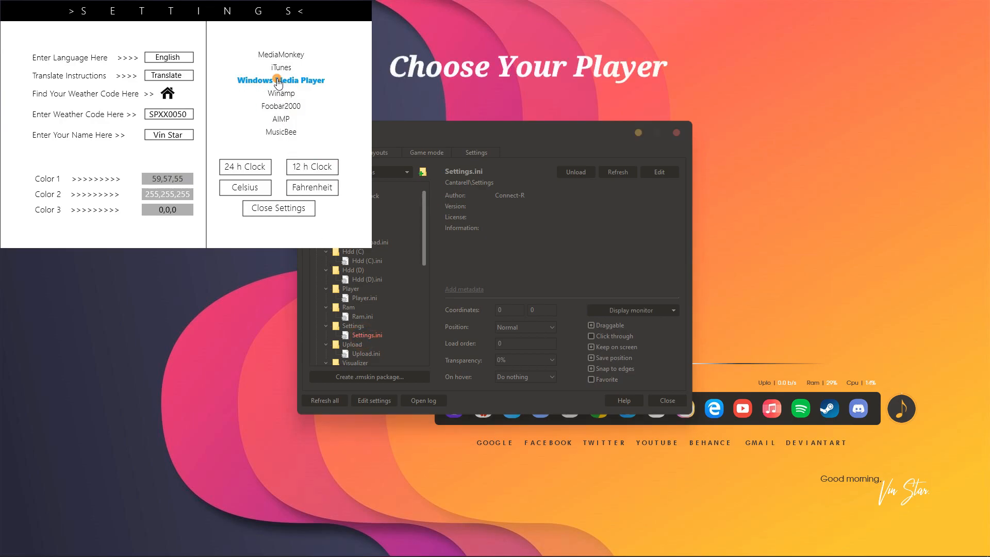
left_click(284, 208)
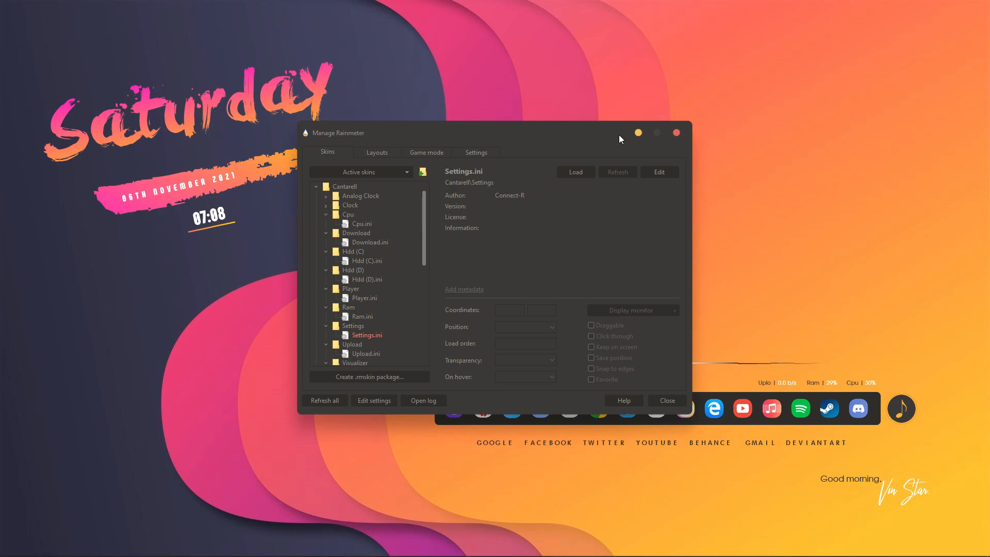
left_click(675, 134)
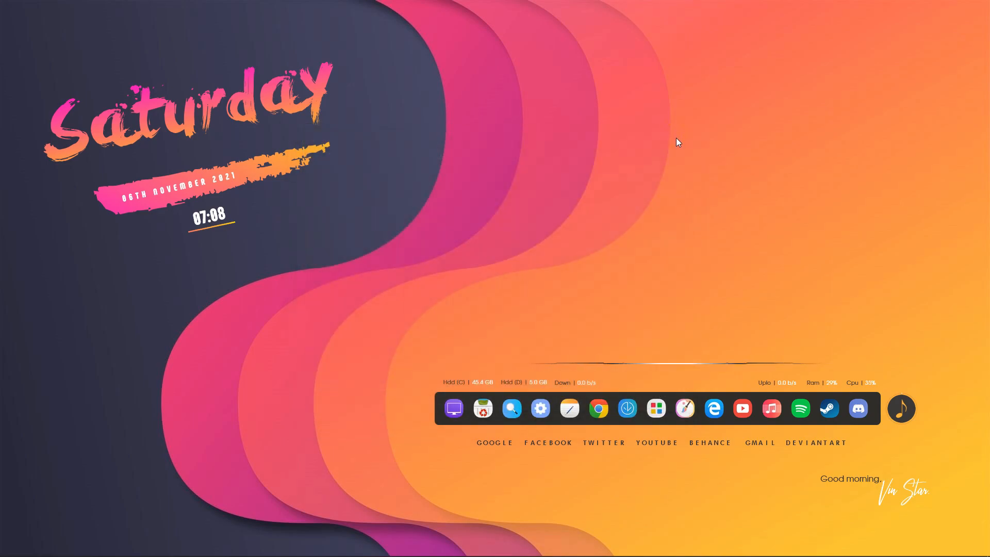